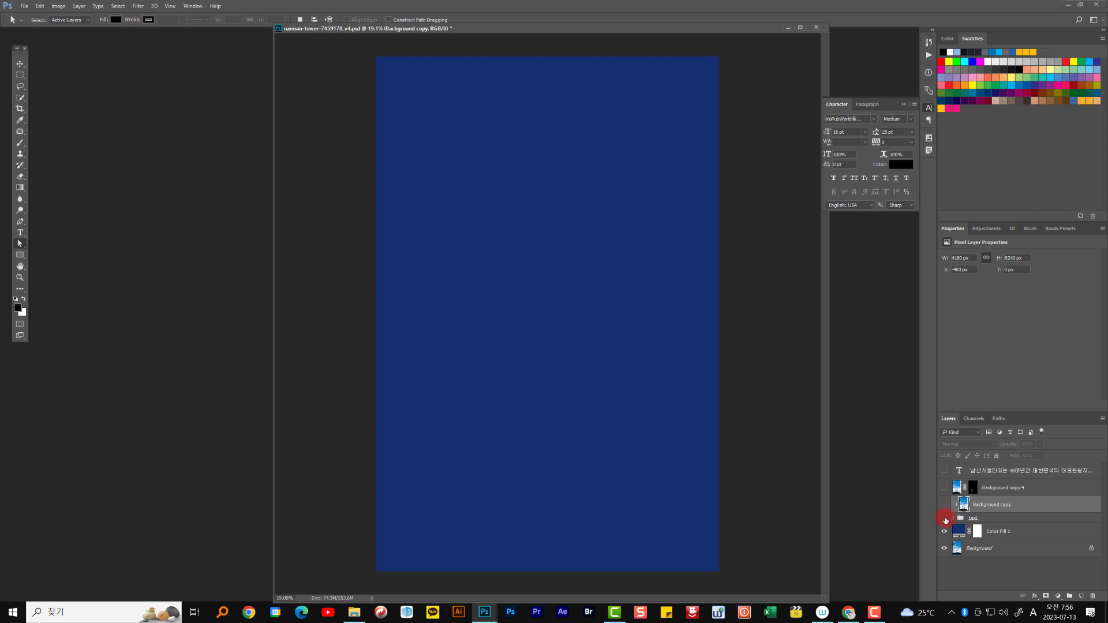
Step: Show the hidden lettering group, the Background copy and Background copy 4 layers, and the Korean caption layer one after another
left_click(944, 518)
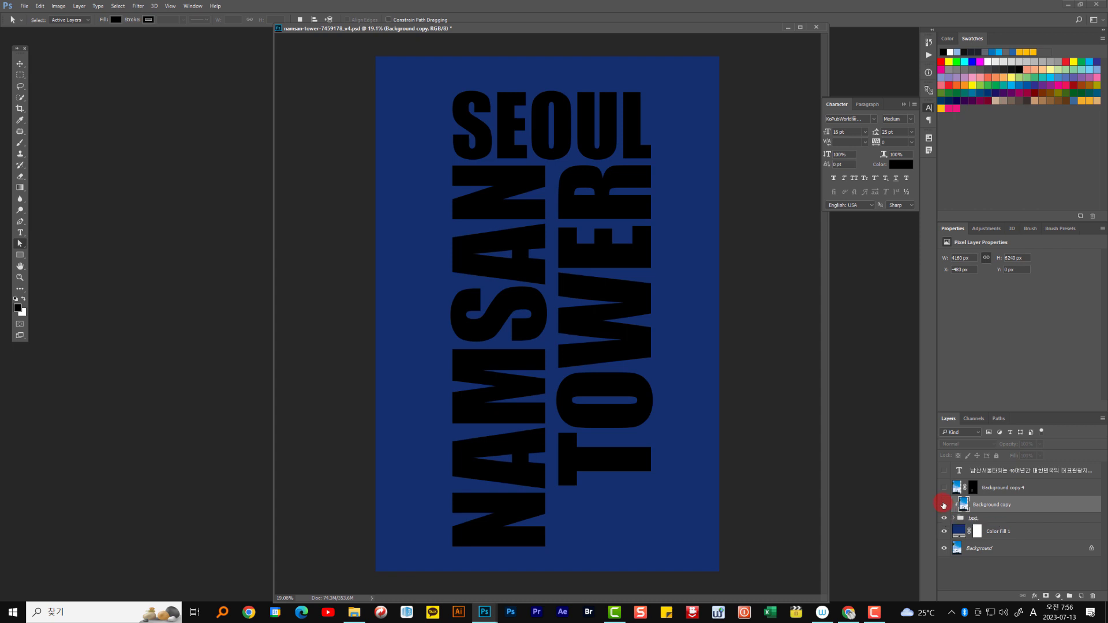
left_click(944, 505)
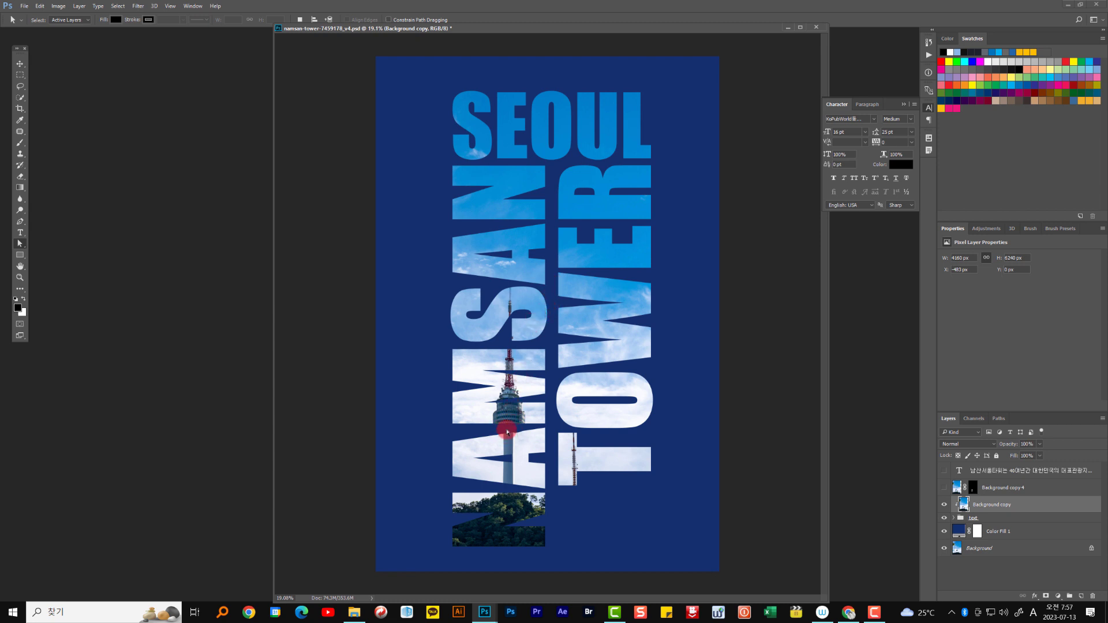
left_click(945, 488)
left_click(946, 488)
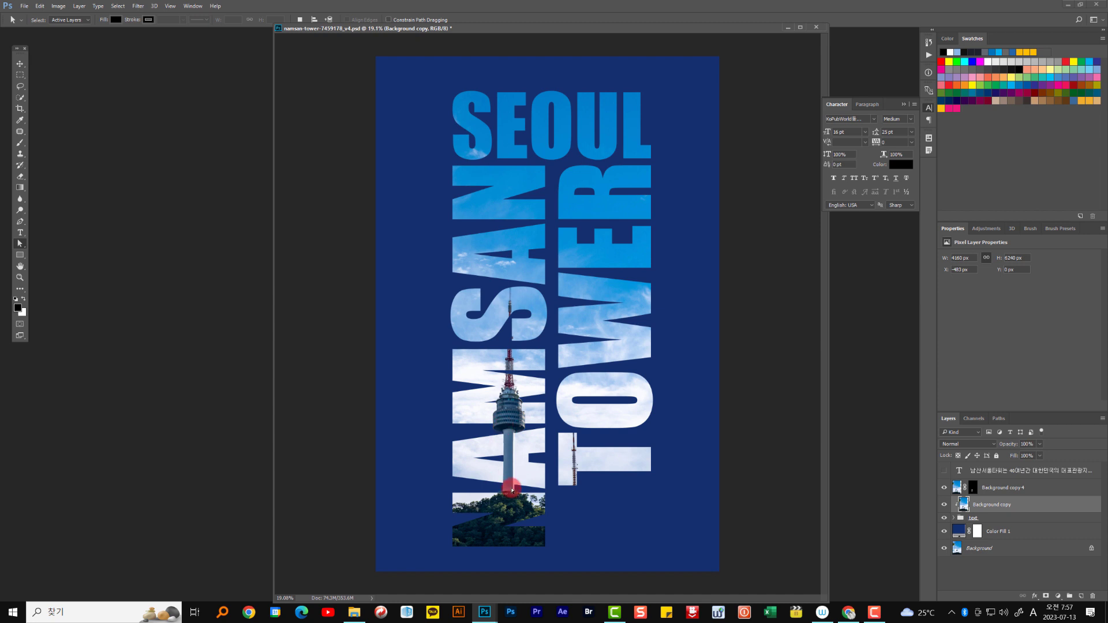
left_click(944, 471)
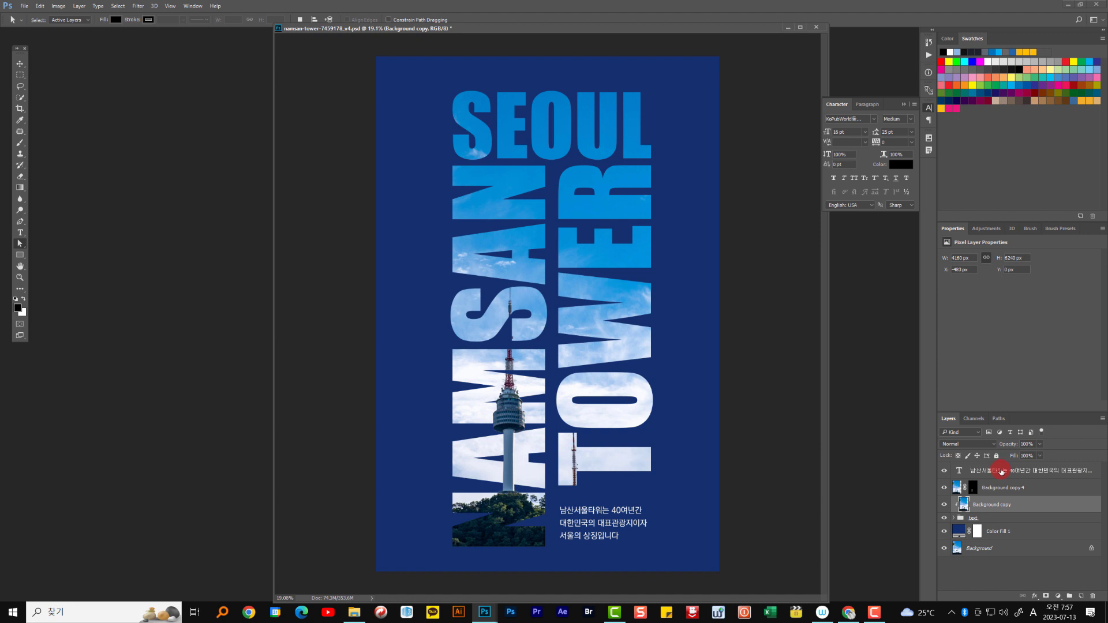
Step: Delete all layers above Background, from the Korean caption layer down to the colour fill
left_click(1043, 475)
left_click(1036, 525, "shift")
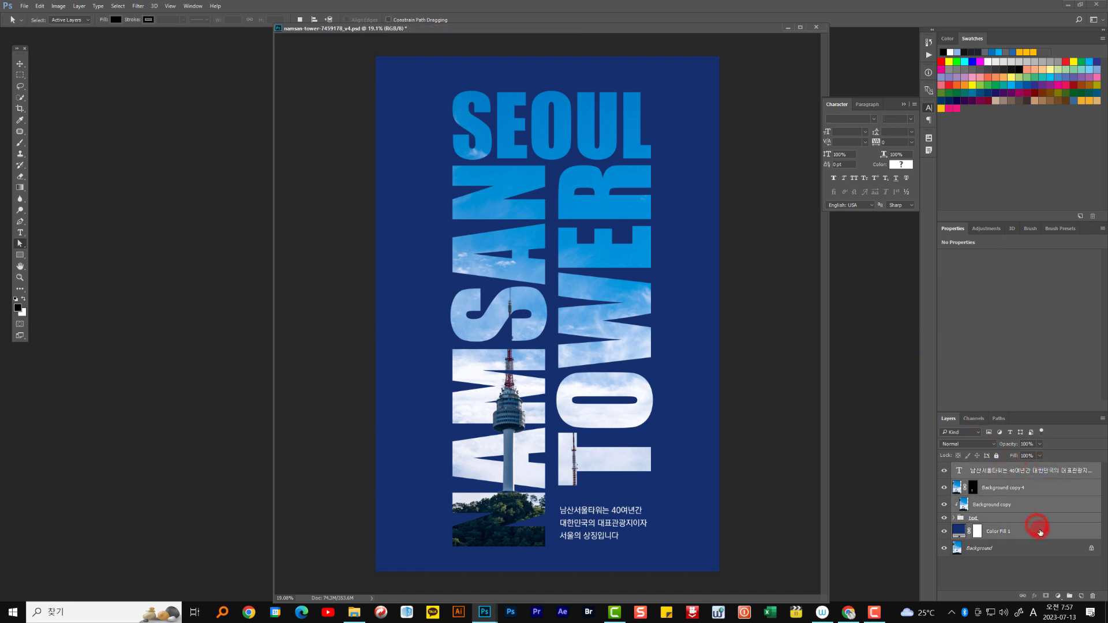
left_click(1093, 597)
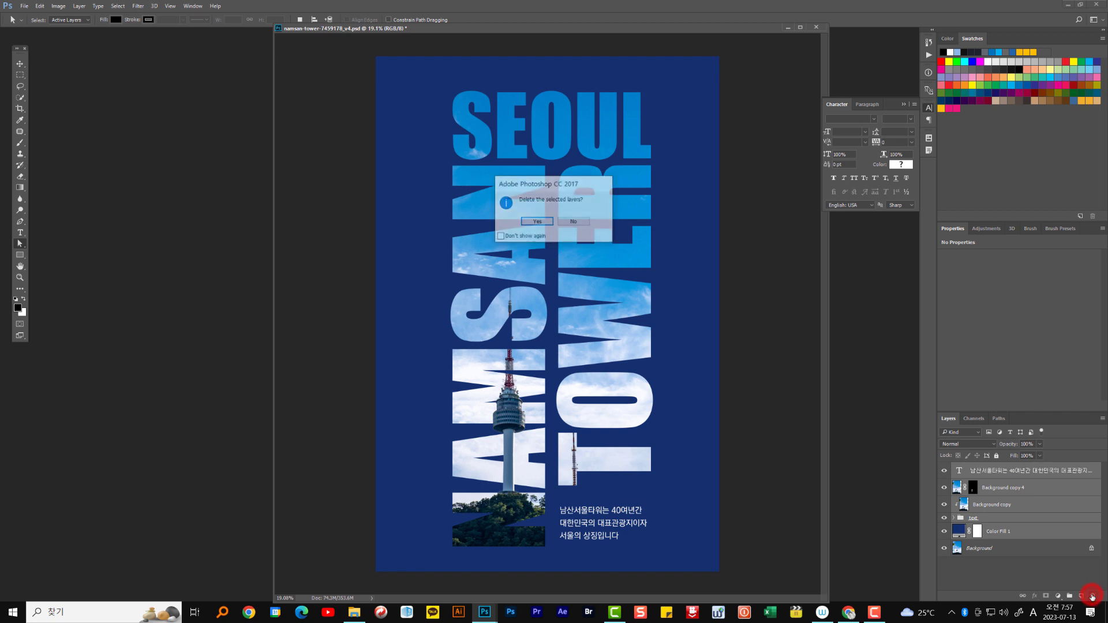
left_click(550, 222)
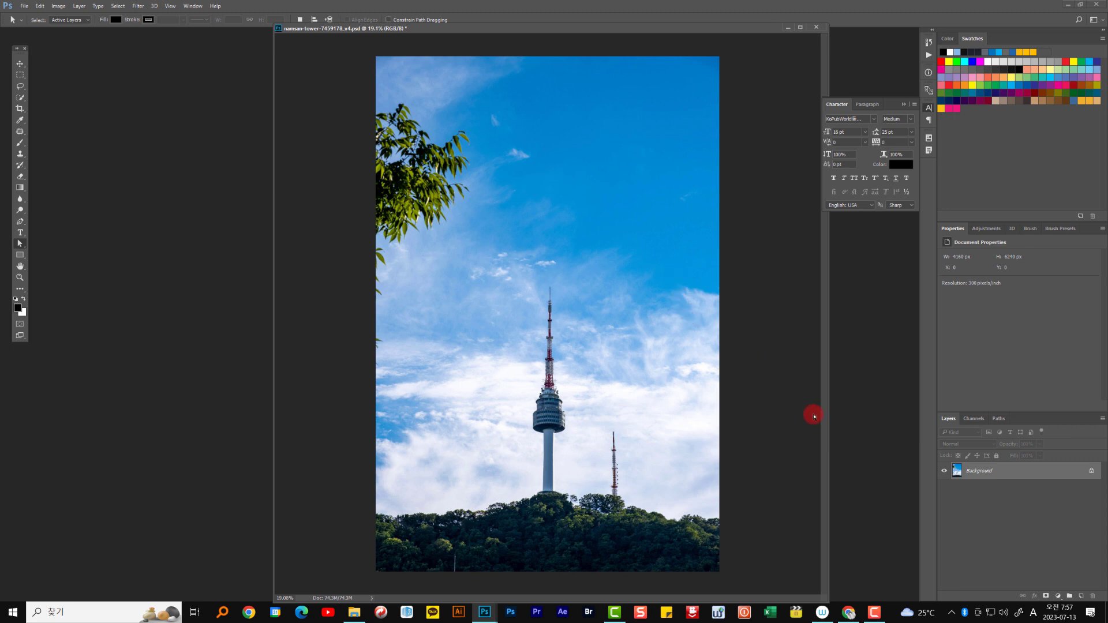
Step: Add a Solid Color fill layer above the Background photo in dark navy blue with hue 223°
left_click(1058, 596)
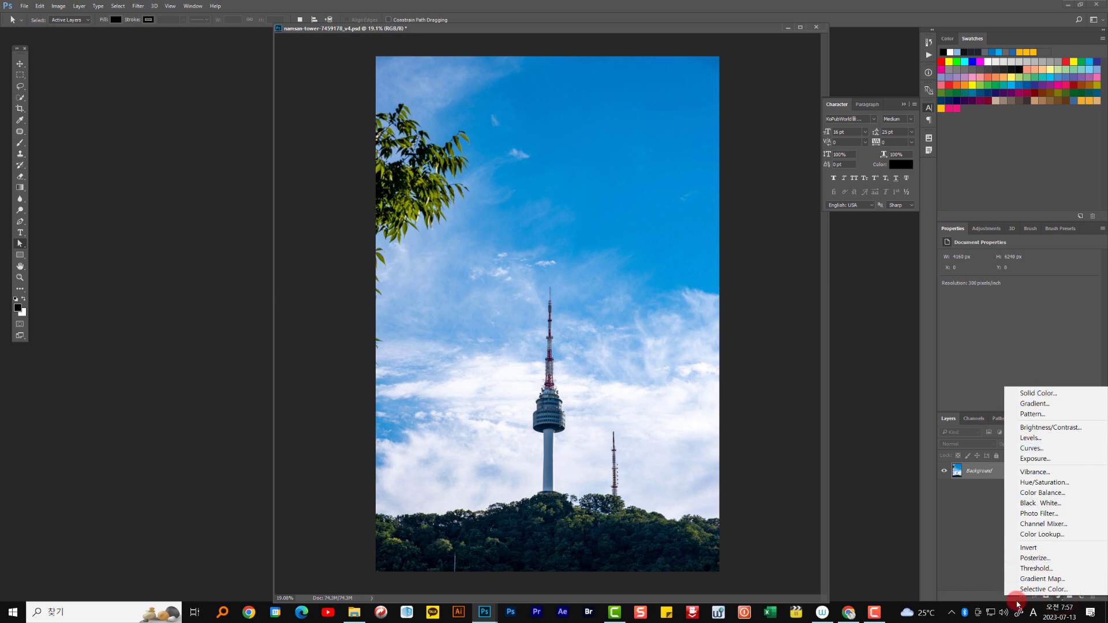
left_click(985, 602)
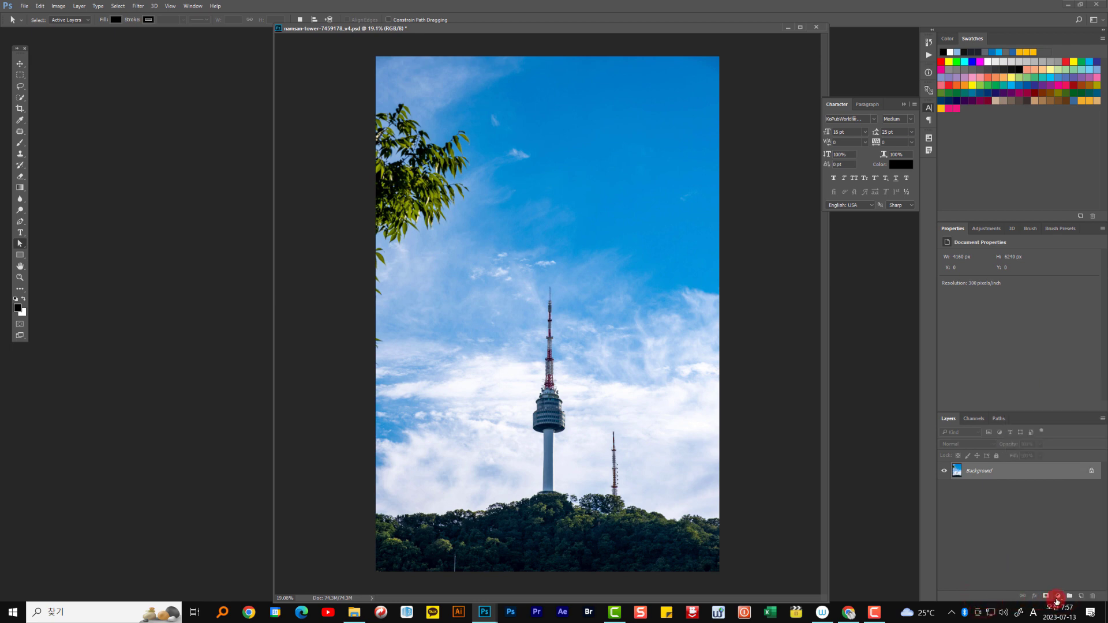
left_click(1058, 598)
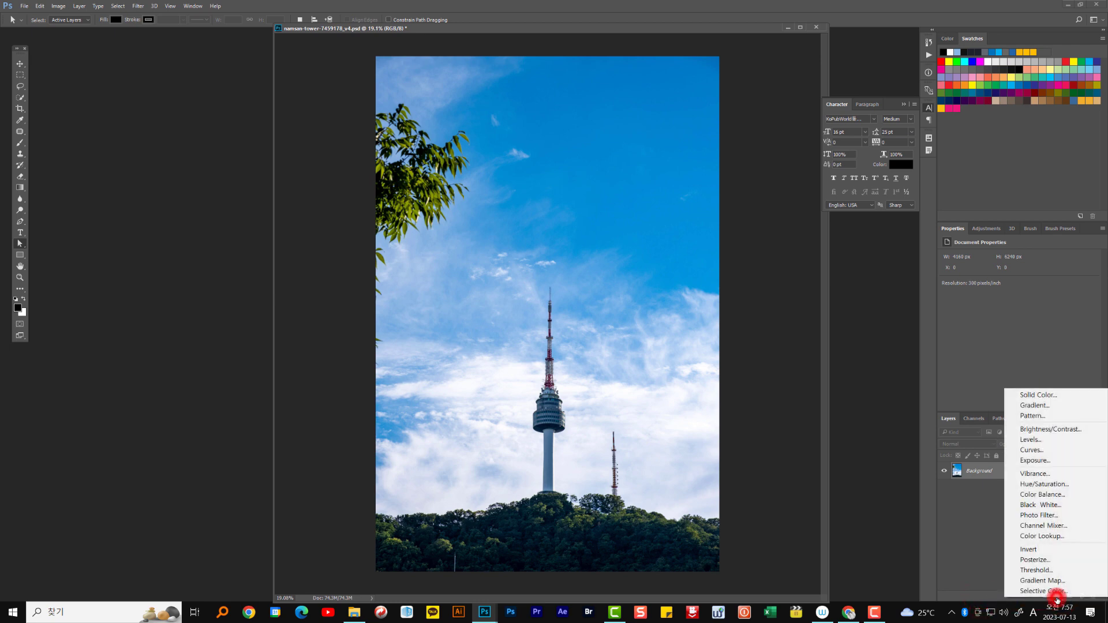
left_click(1023, 396)
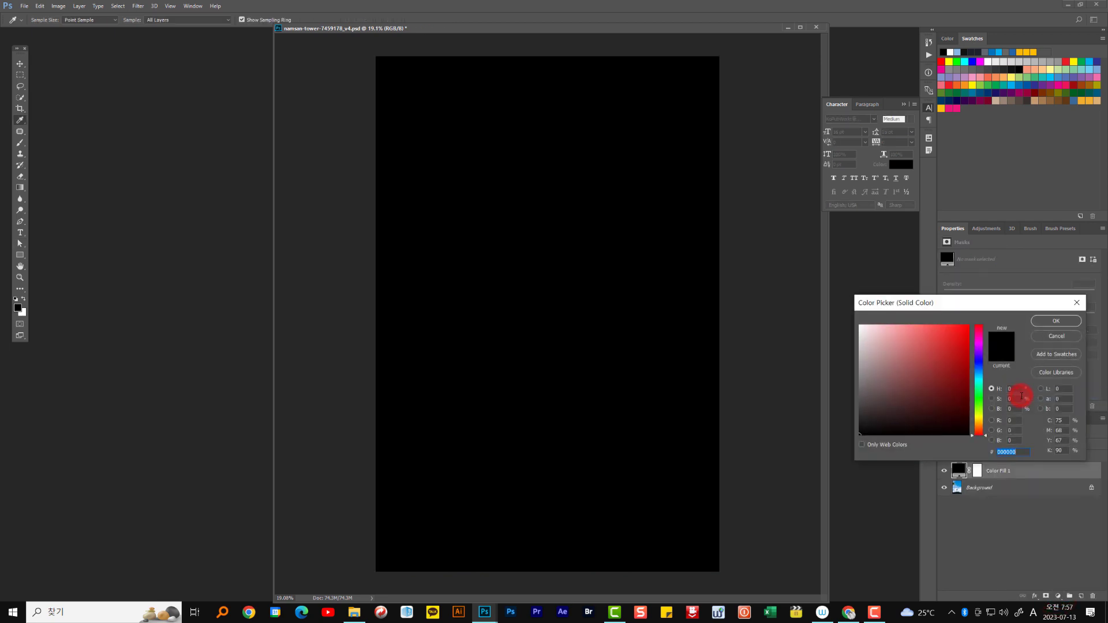
left_click(980, 365)
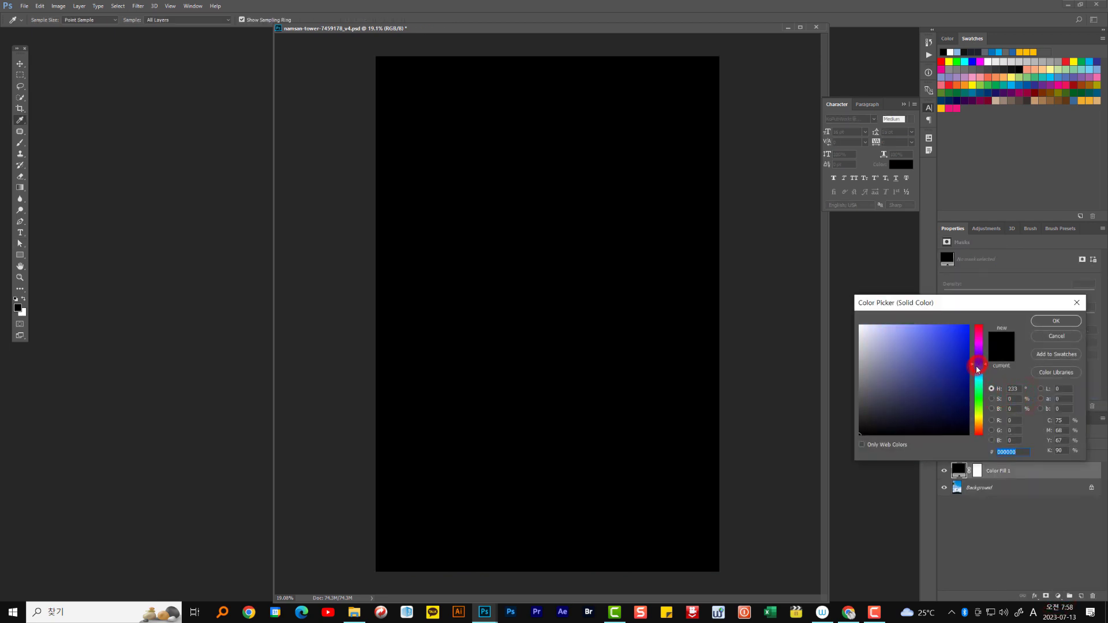
left_click(944, 387)
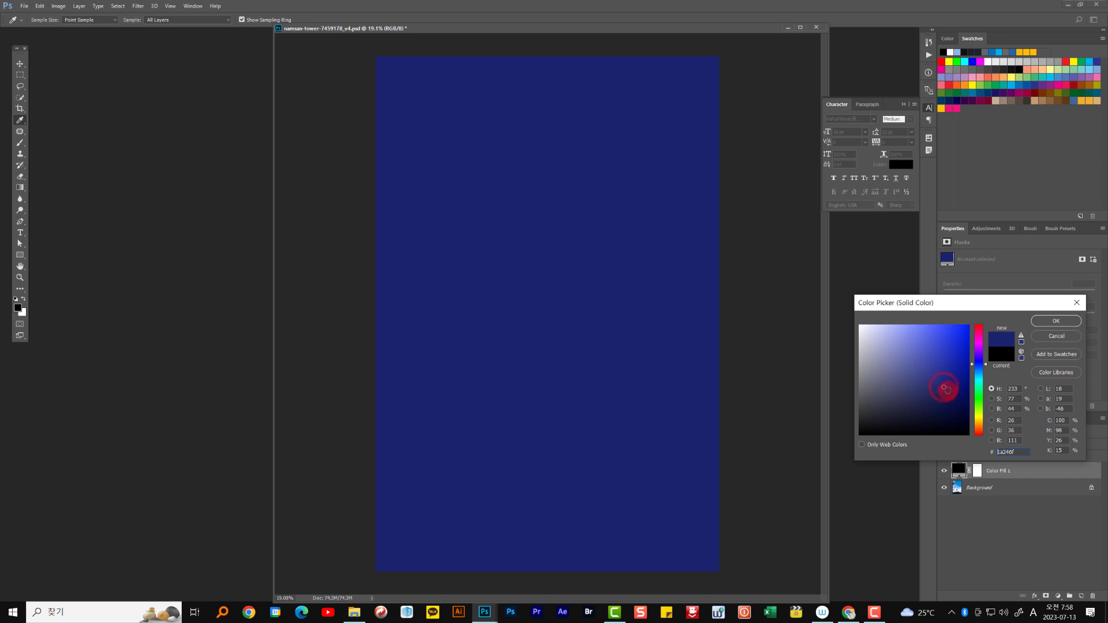
left_click(987, 367)
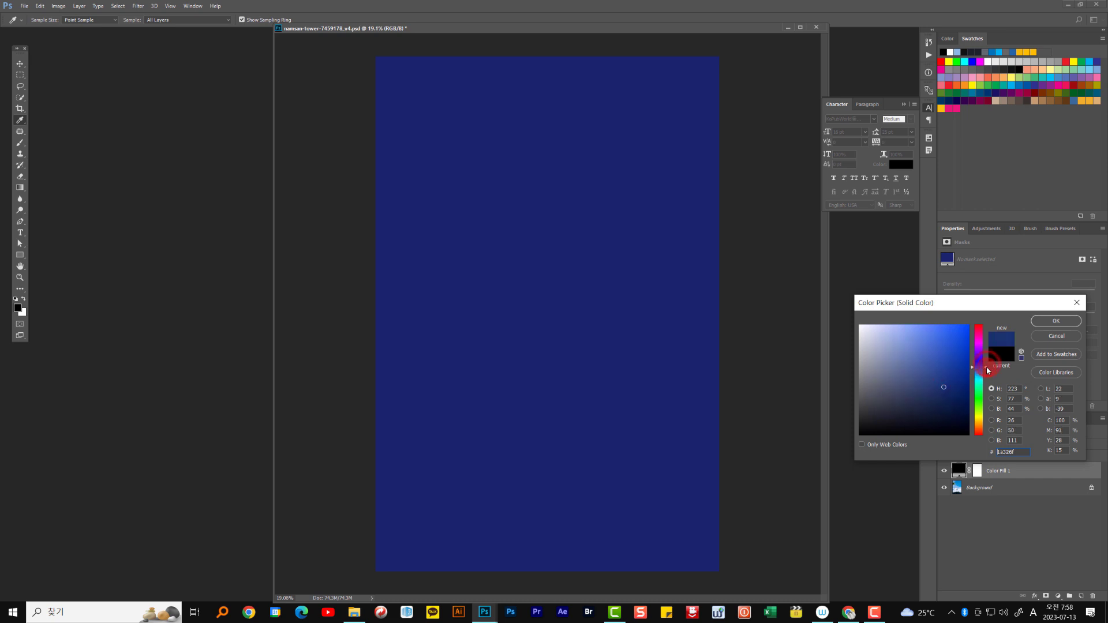
left_click_drag(966, 367, 955, 368)
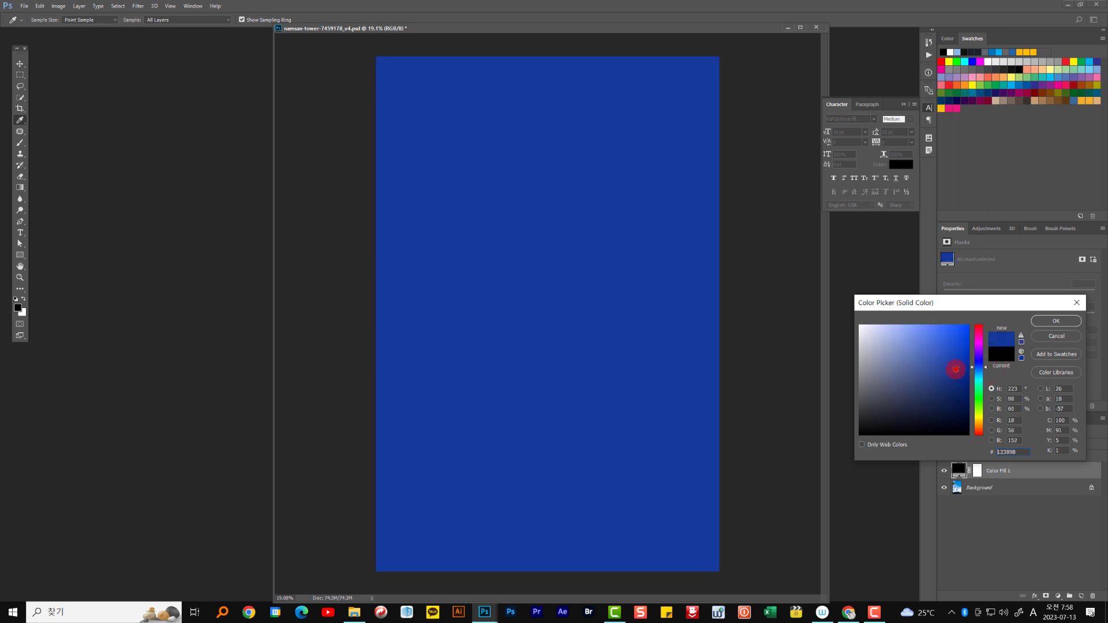
left_click(964, 365)
left_click_drag(964, 364, 959, 384)
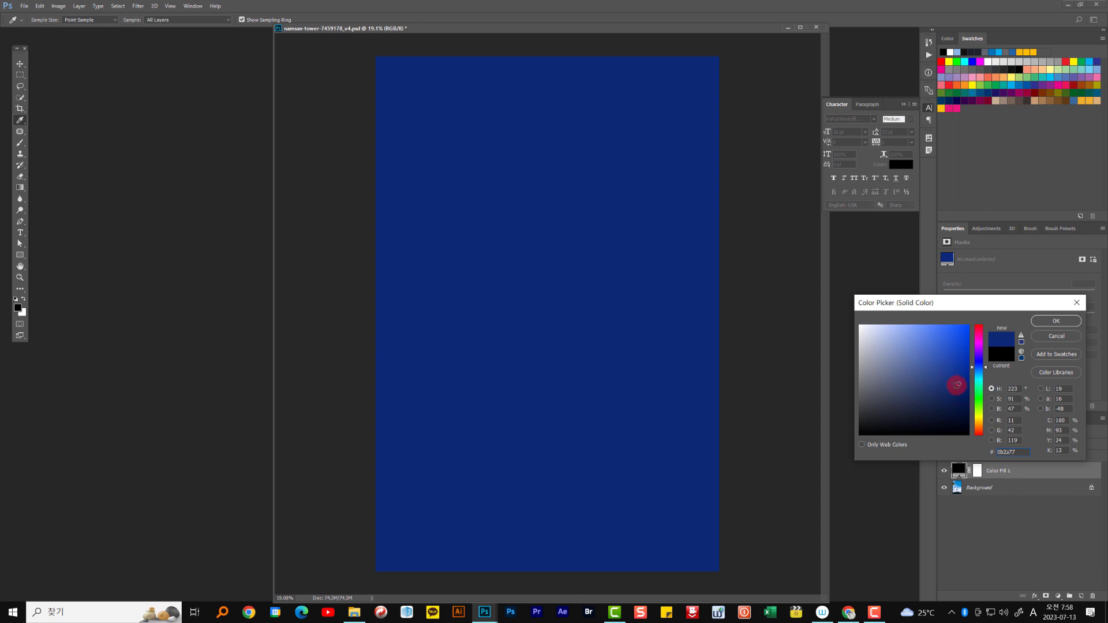
left_click_drag(957, 386, 957, 390)
left_click(1045, 323)
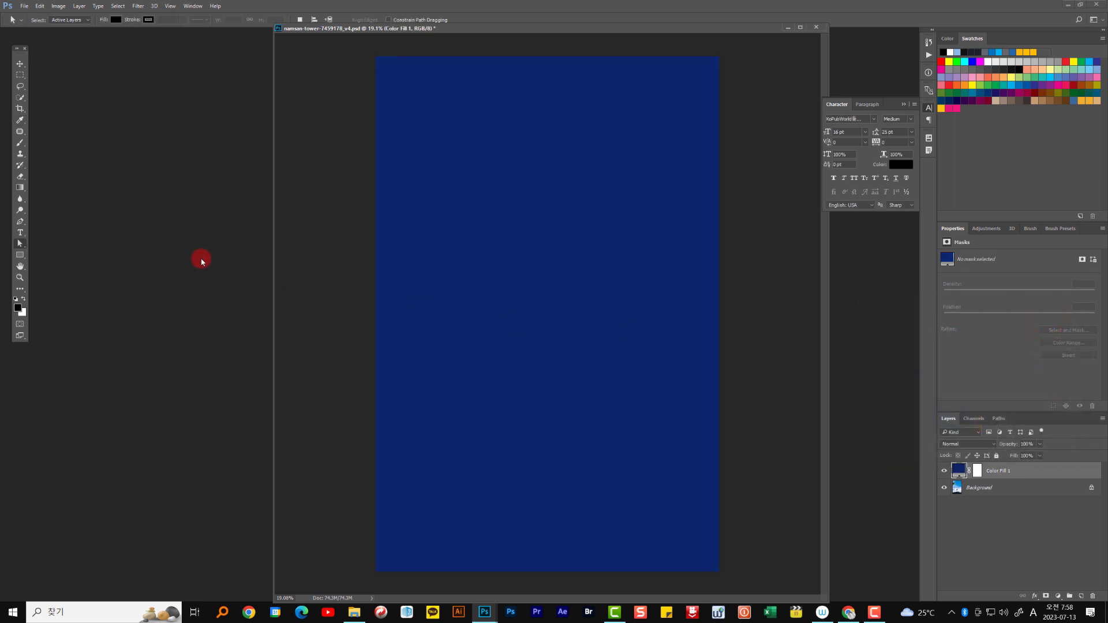
Step: Start a new text layer on the blue canvas and set its font to Impact
left_click(19, 233)
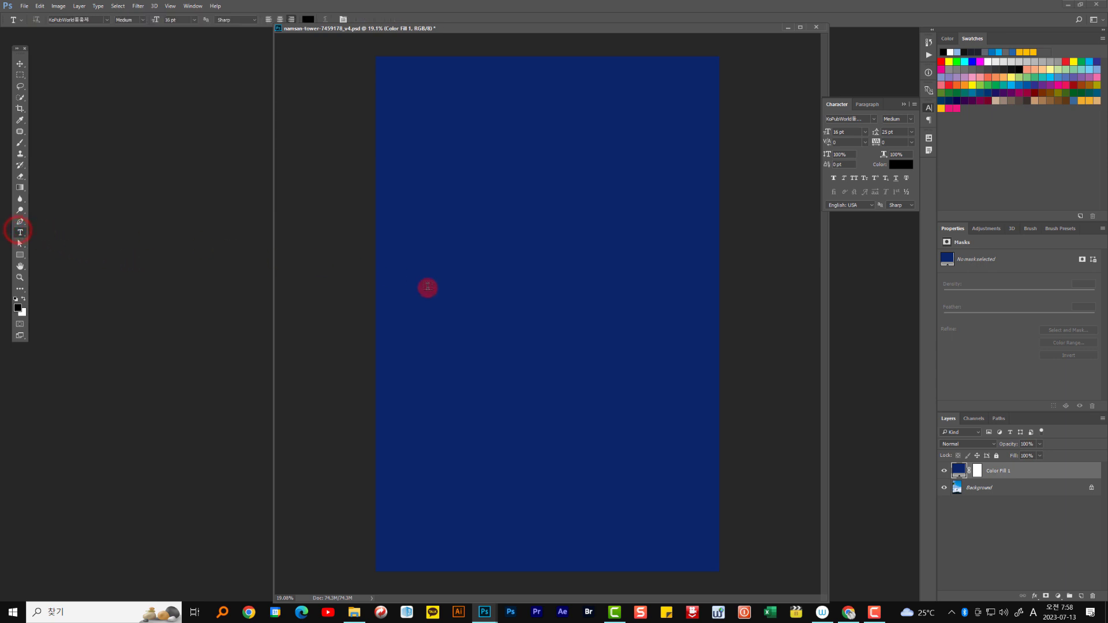
left_click(470, 366)
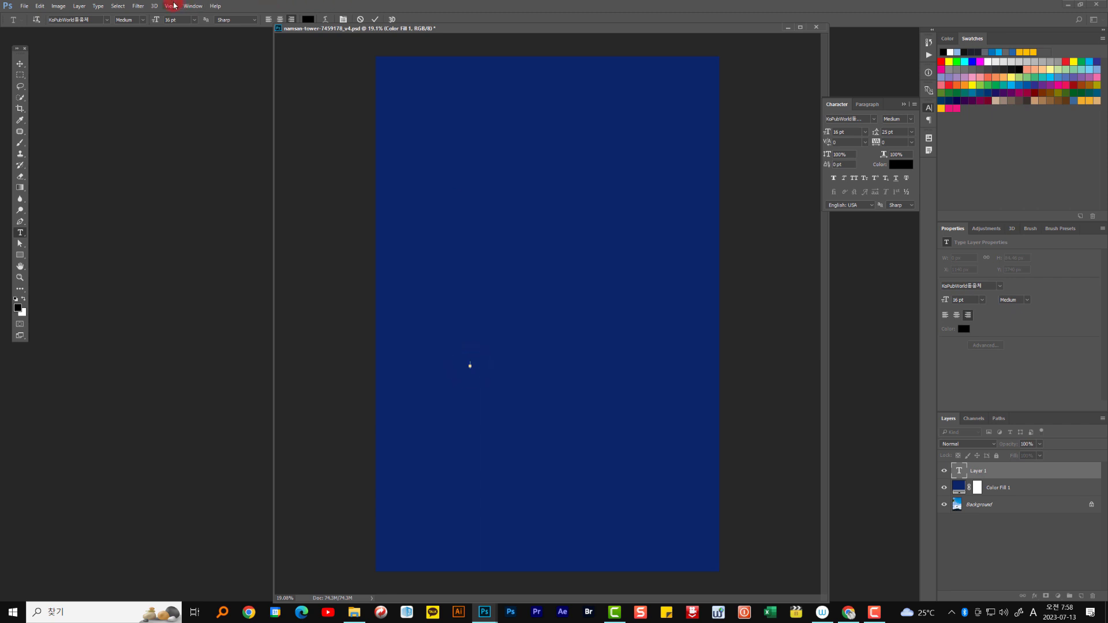
left_click(107, 21)
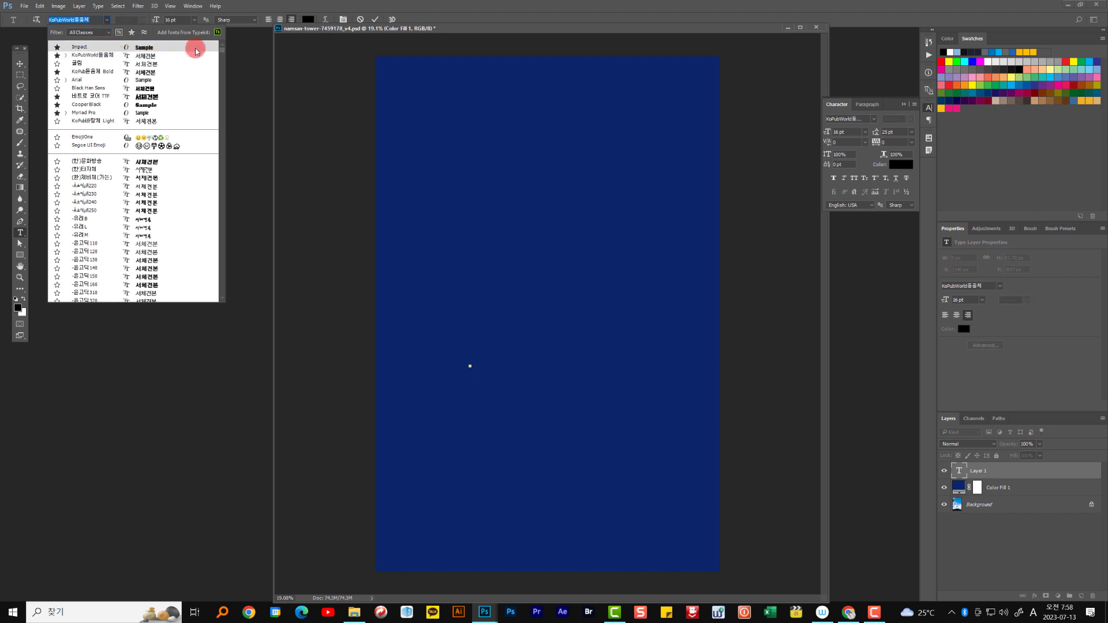
left_click_drag(226, 55, 218, 222)
scroll(219, 223, "down", 8)
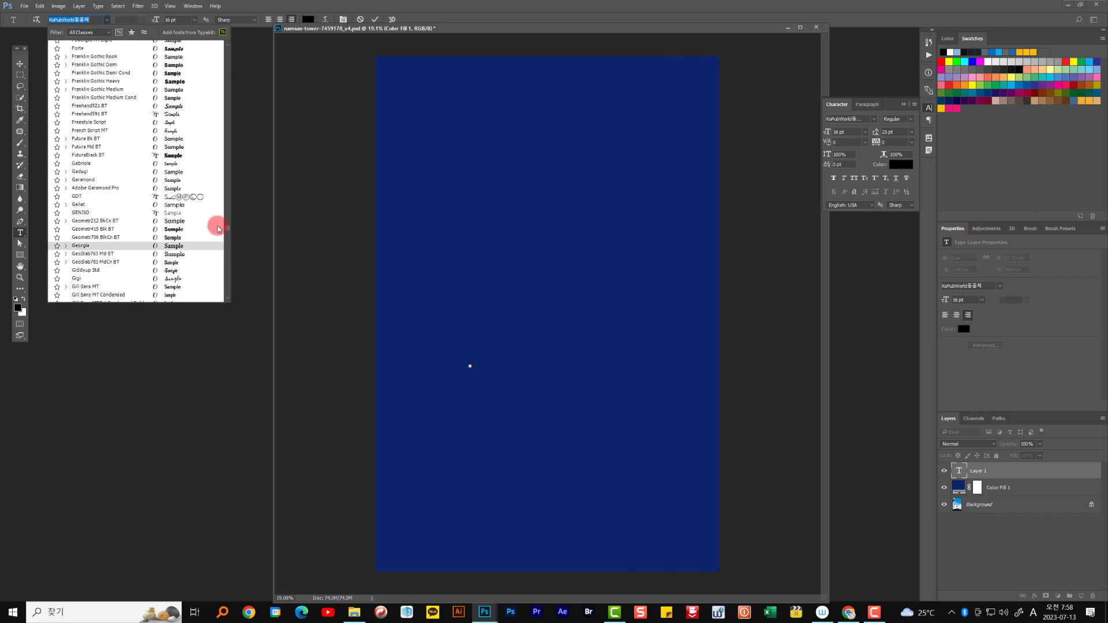
scroll(142, 207, "down", 15)
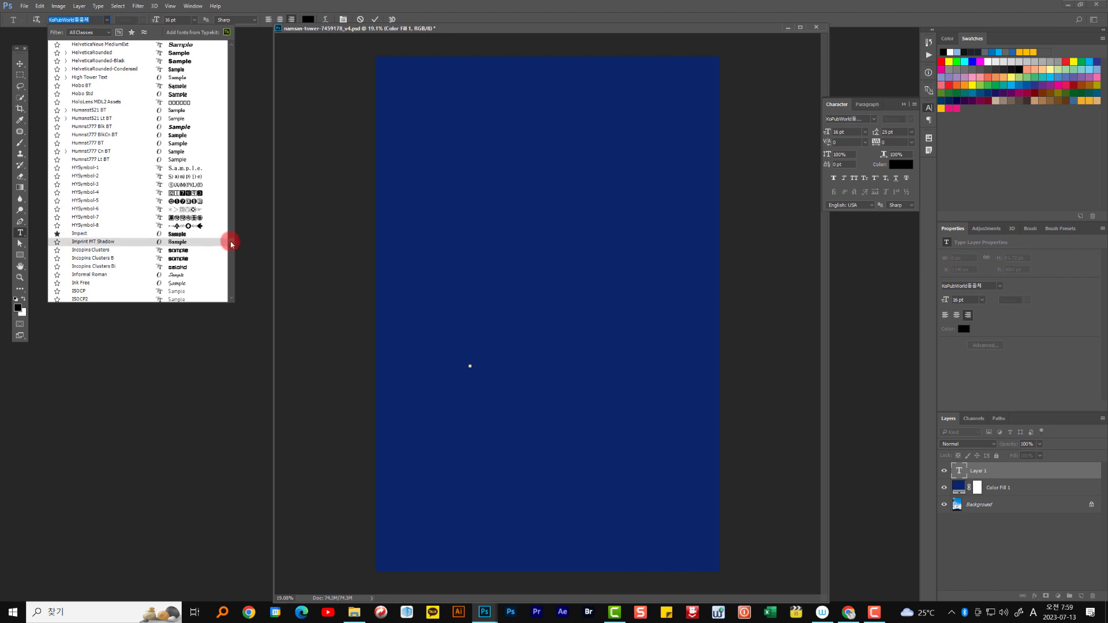
mouse_move(230, 241)
left_mouse_down()
mouse_move(241, 132)
mouse_move(230, 126)
mouse_move(227, 240)
left_mouse_up()
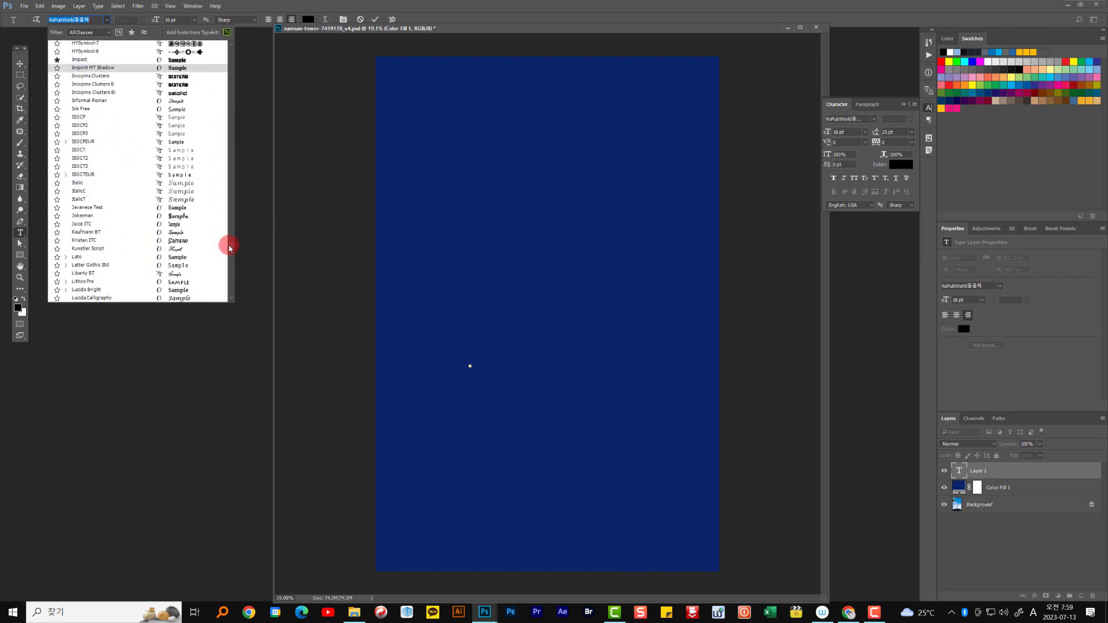
left_click(57, 60)
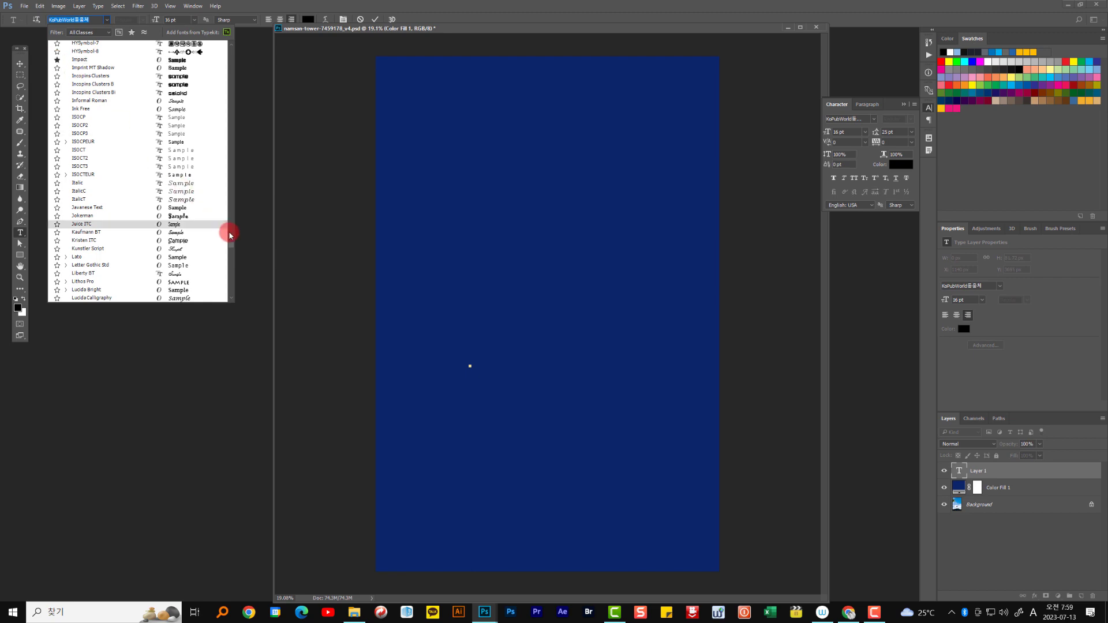
left_click_drag(230, 244, 211, 45)
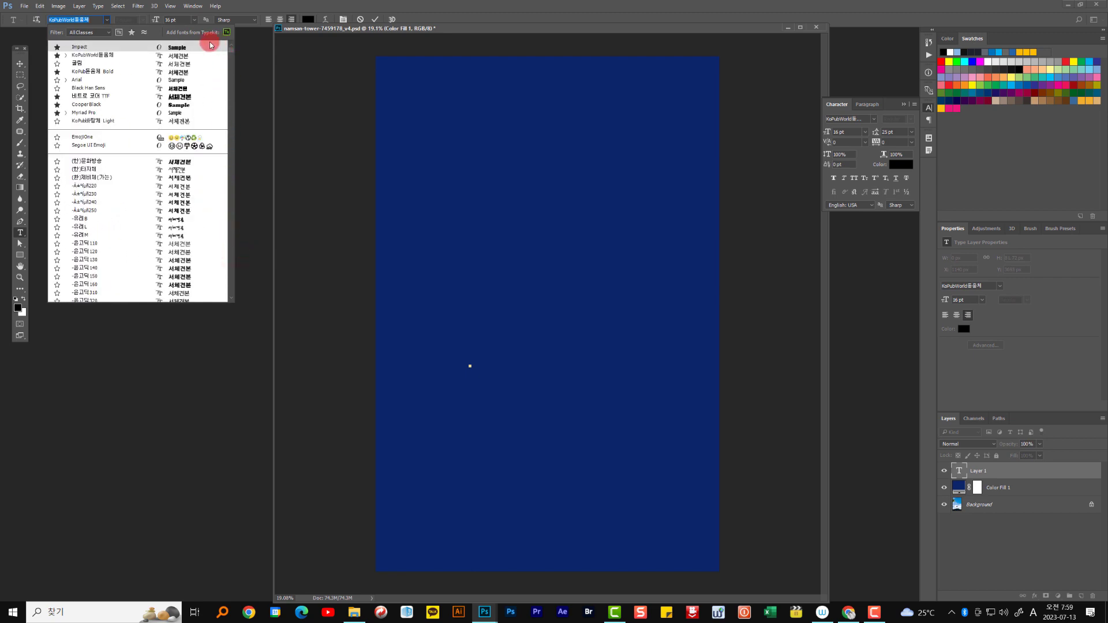
left_click(106, 46)
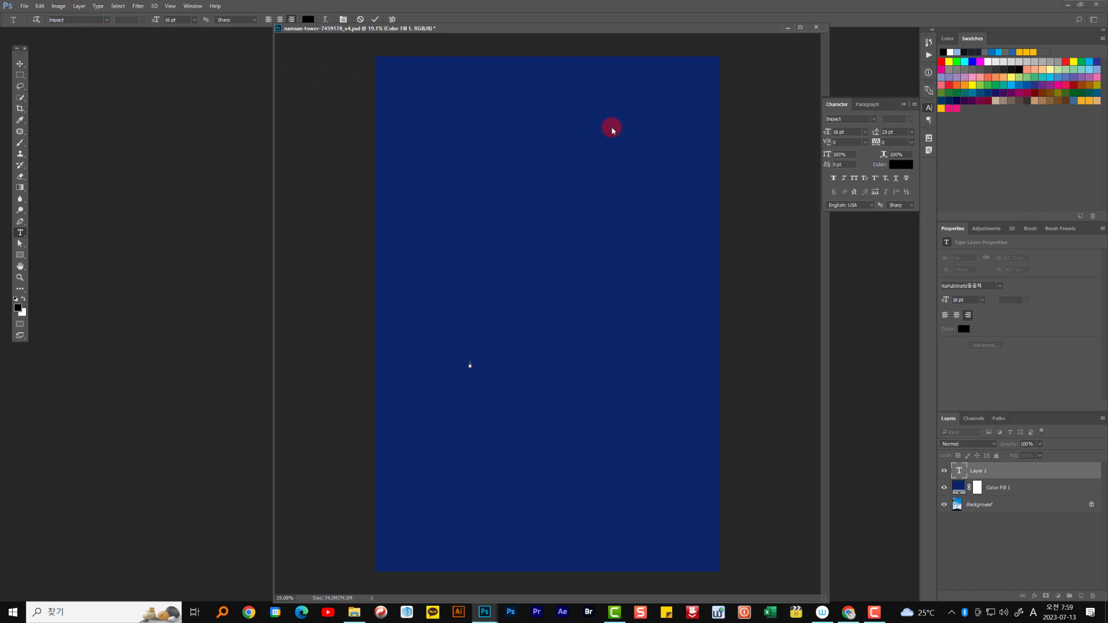
Step: Set the text colour to light grey (#d1d1d1) and enter NAMSAN and TOWER on two lines
left_click(309, 21)
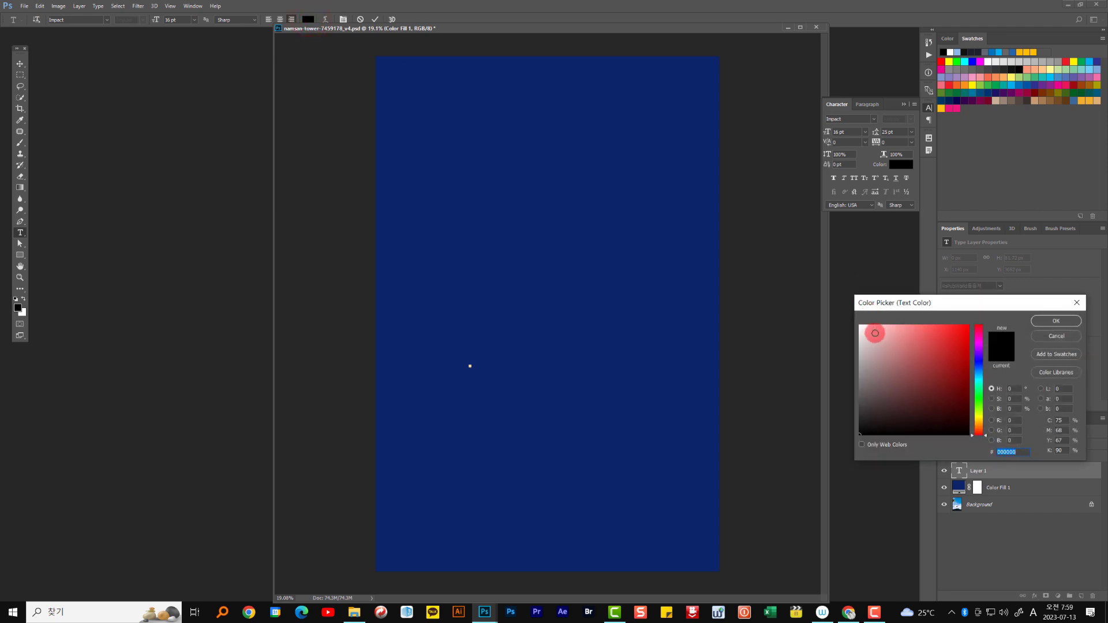
left_click(862, 341)
left_click_drag(869, 338, 866, 353)
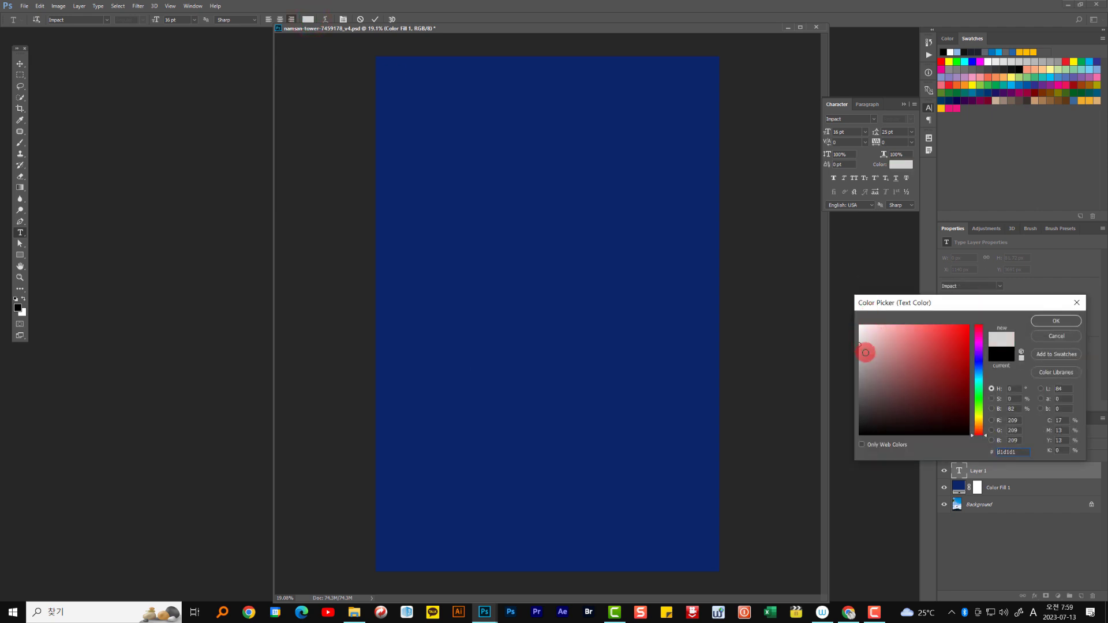
left_click(1050, 319)
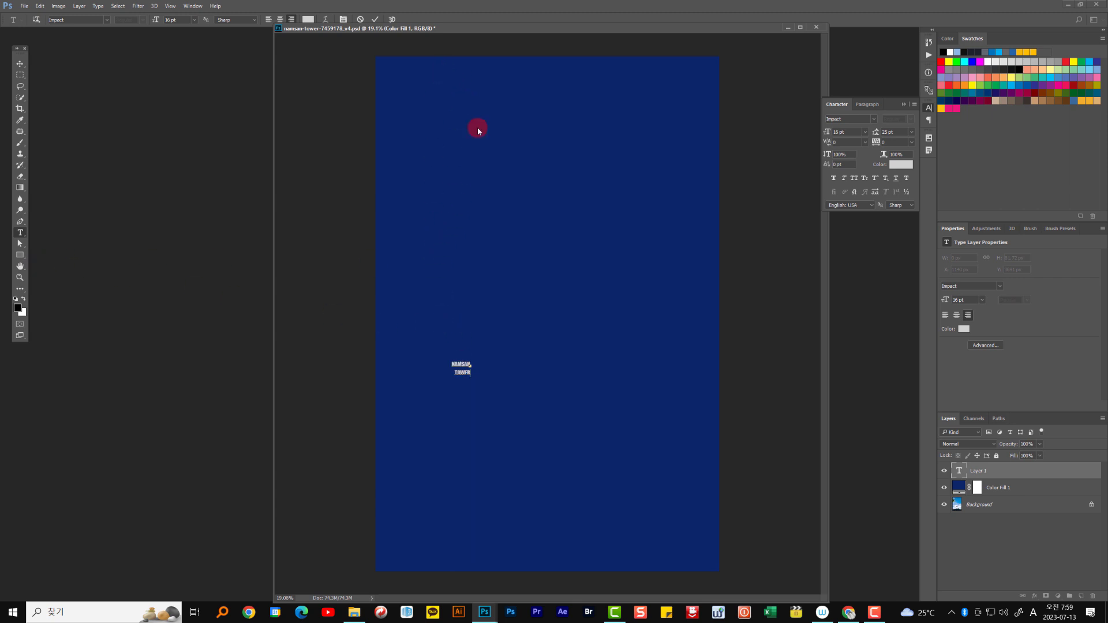
left_click(375, 19)
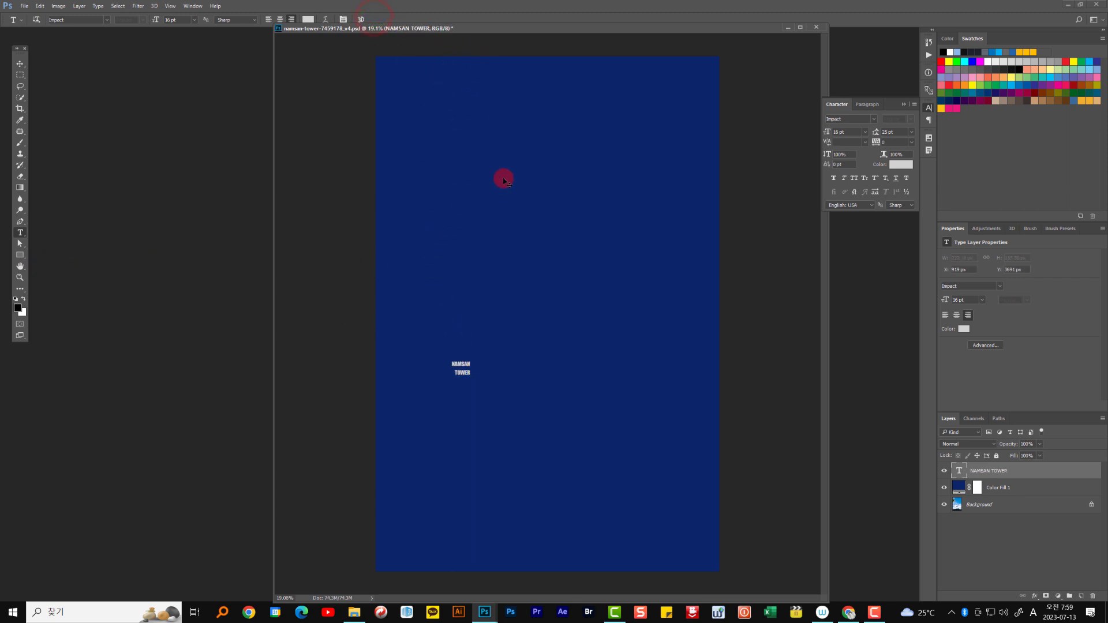
Step: Enlarge the NAMSAN TOWER text to about 192 pt and place it horizontally in the poster's upper half
key("ctrl+t")
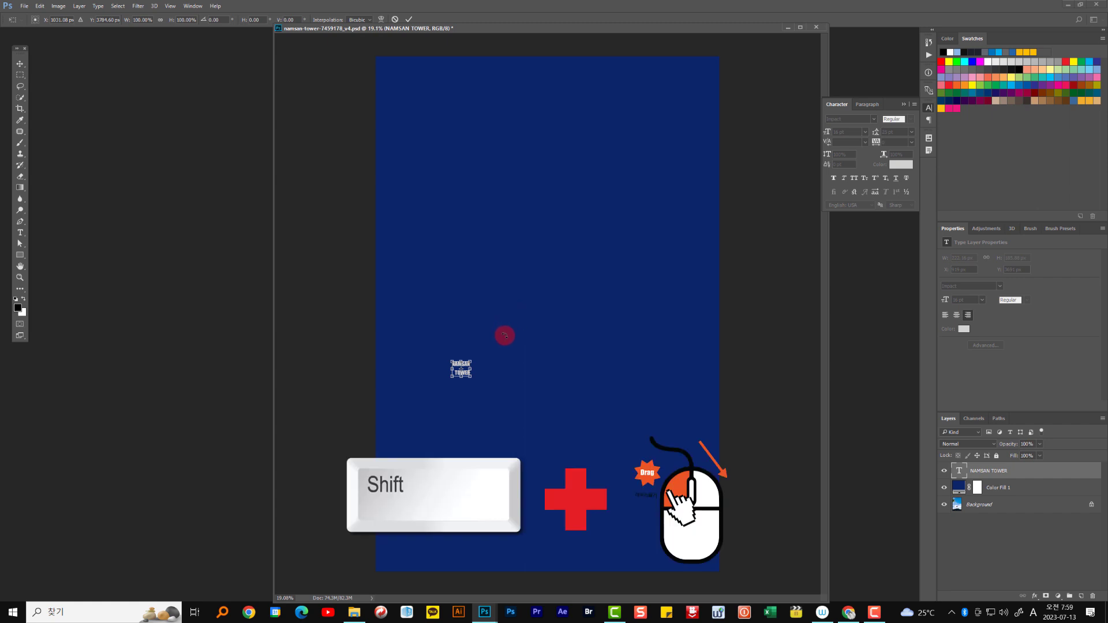
left_click_drag(504, 335, 423, 314)
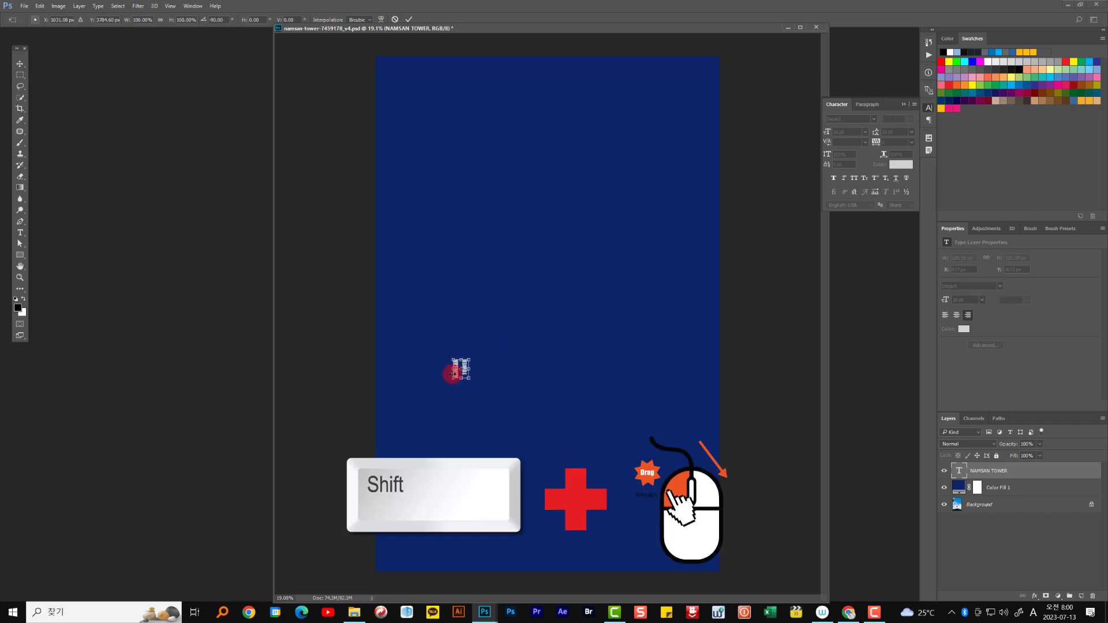
left_click_drag(452, 374, 617, 144)
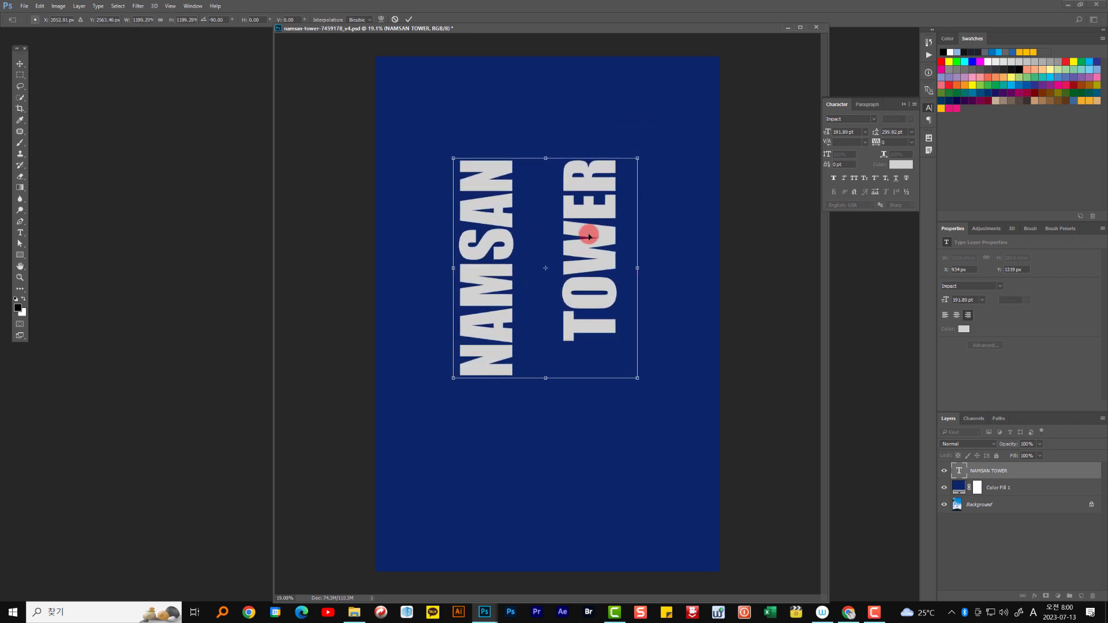
left_click_drag(589, 234, 591, 189)
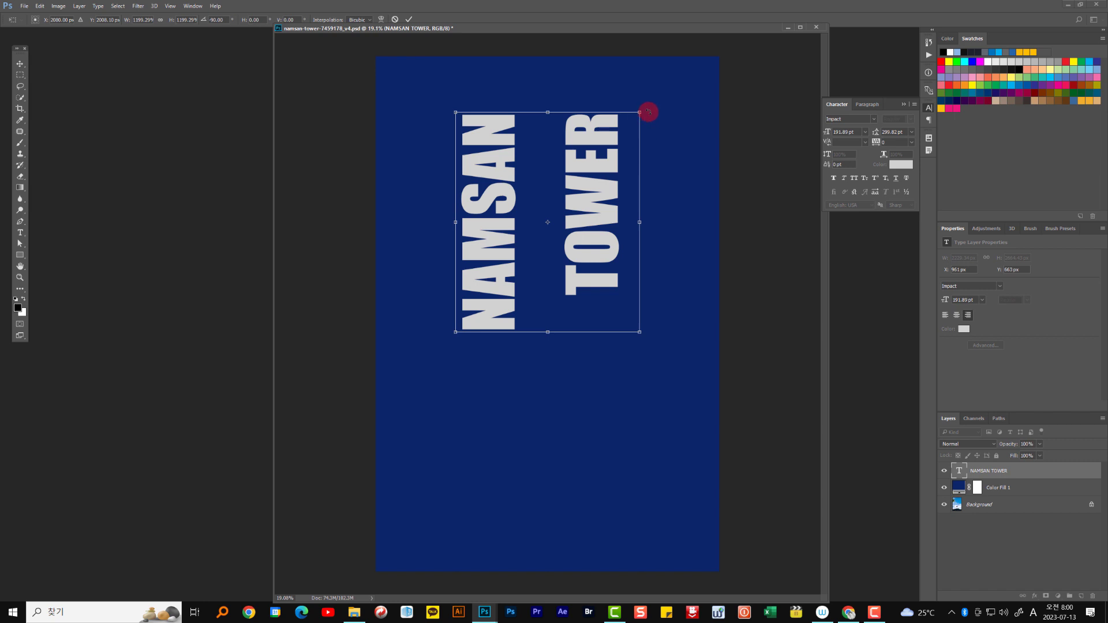
left_click_drag(648, 112, 643, 321)
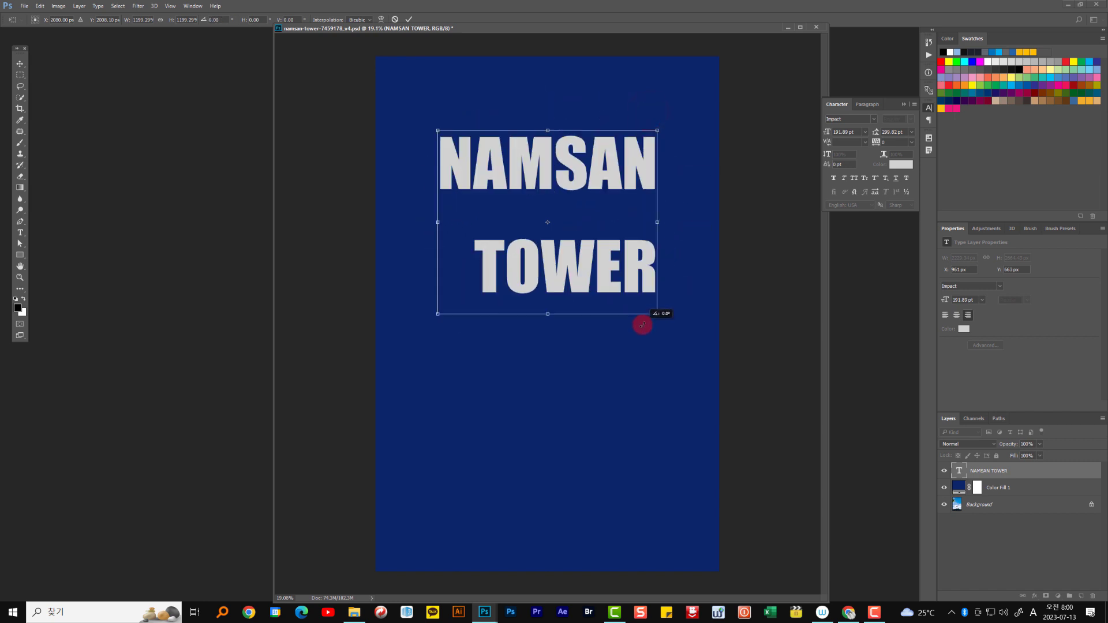
left_click(409, 19)
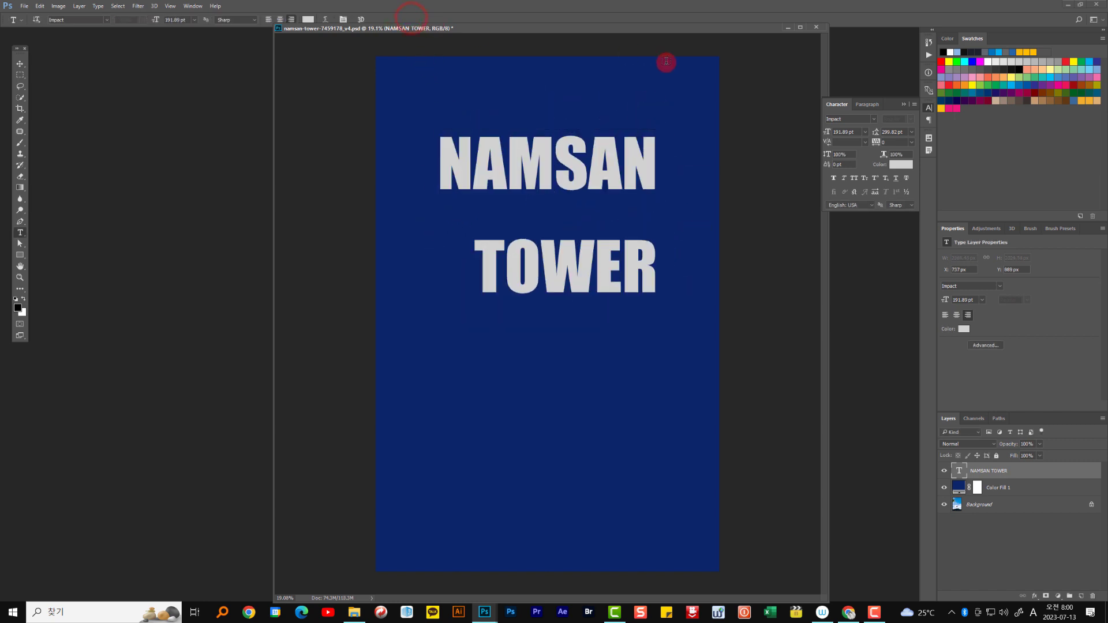
Step: Tighten the line spacing between NAMSAN and TOWER to a leading of 191.89 pt
left_click(20, 231)
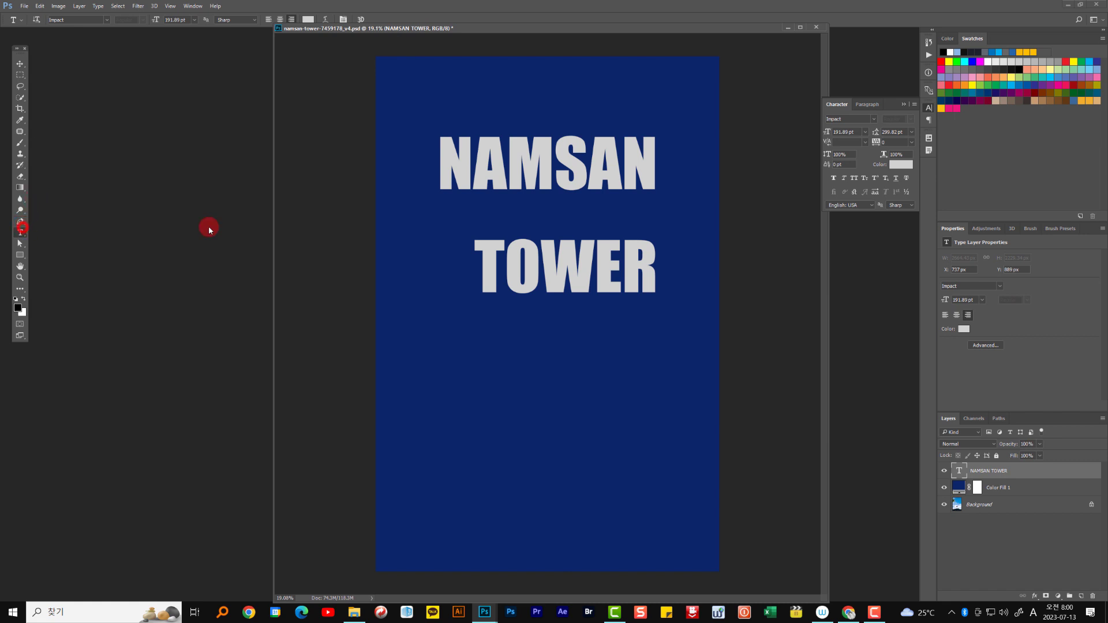
left_click_drag(445, 164, 640, 296)
left_click(691, 301)
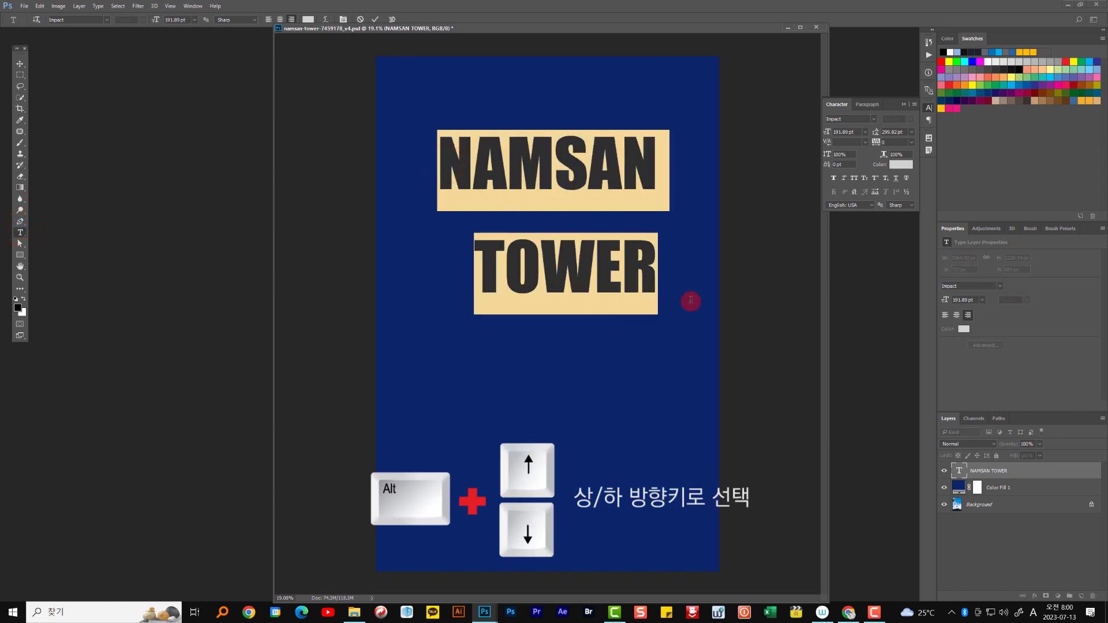
key("alt+Up")
key("alt+Up")
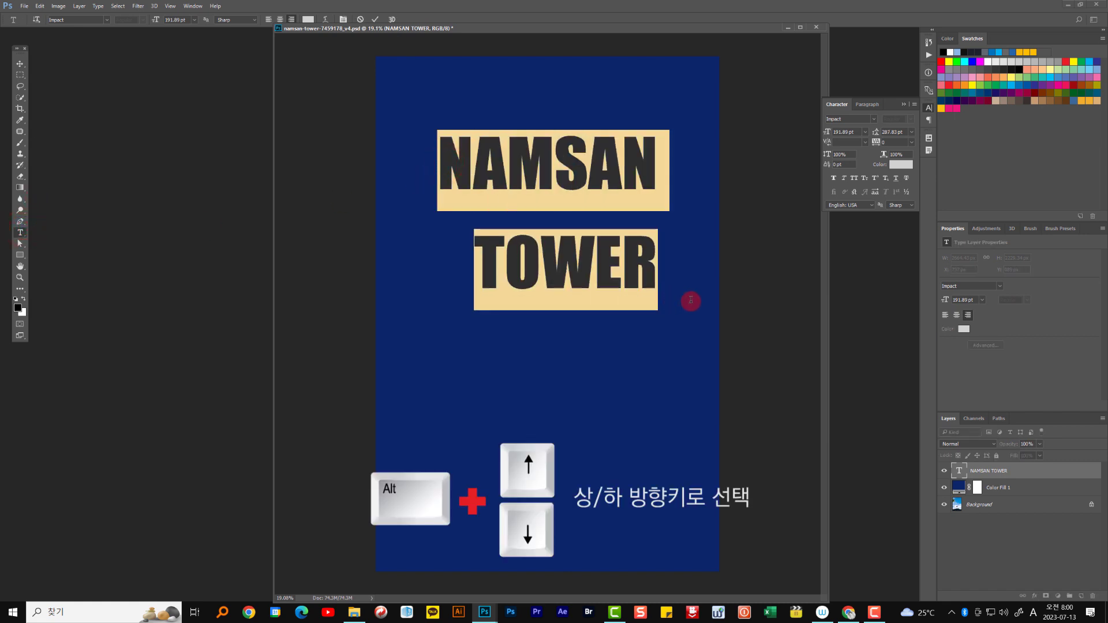
key("alt+Up")
key("alt+Up")
key("alt+Up")
key("alt+Up")
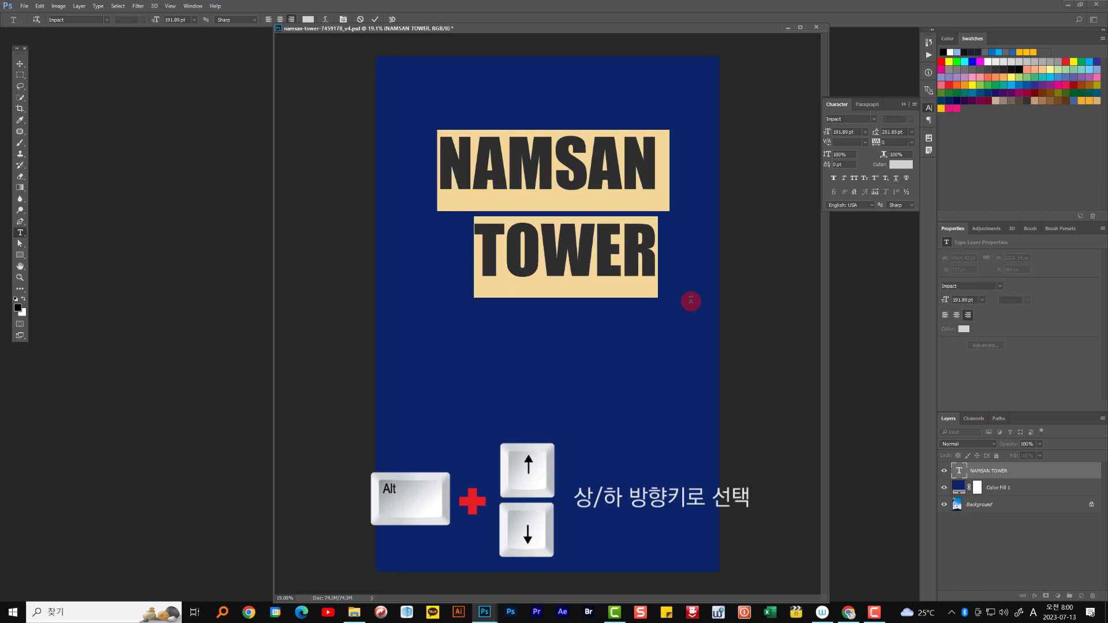
key("alt+Up")
key("alt+Up")
key("alt+Up")
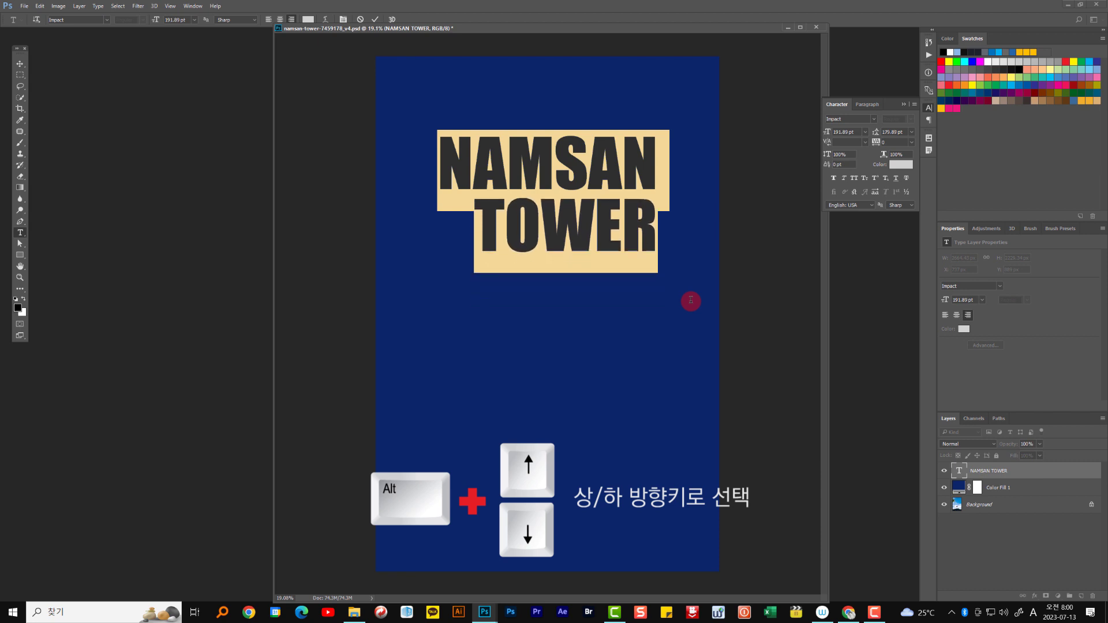
key("alt+Down")
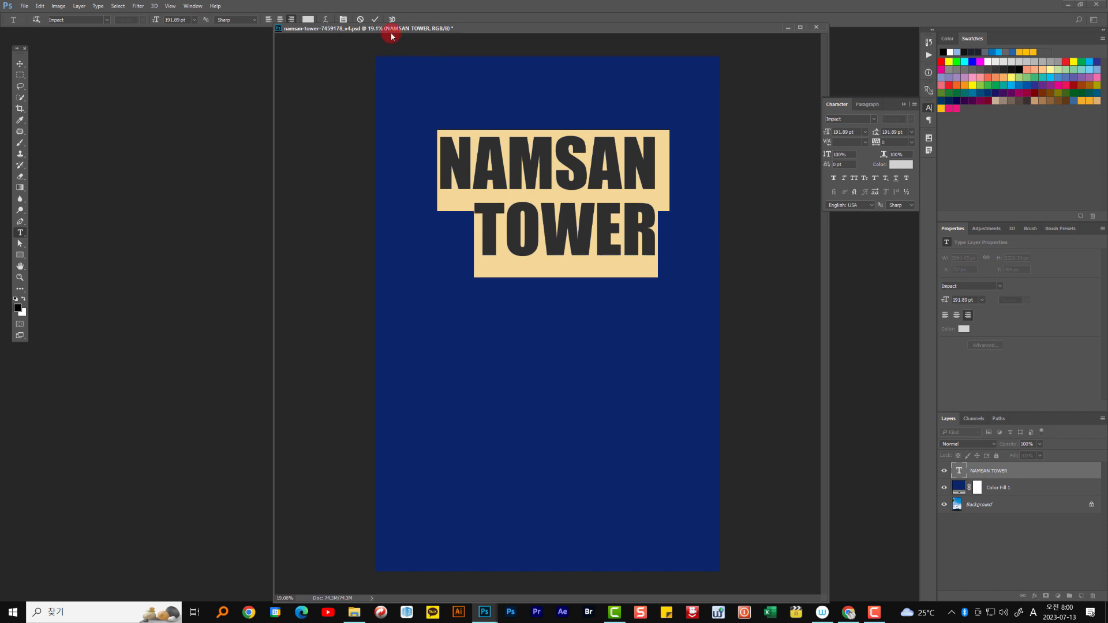
left_click(375, 21)
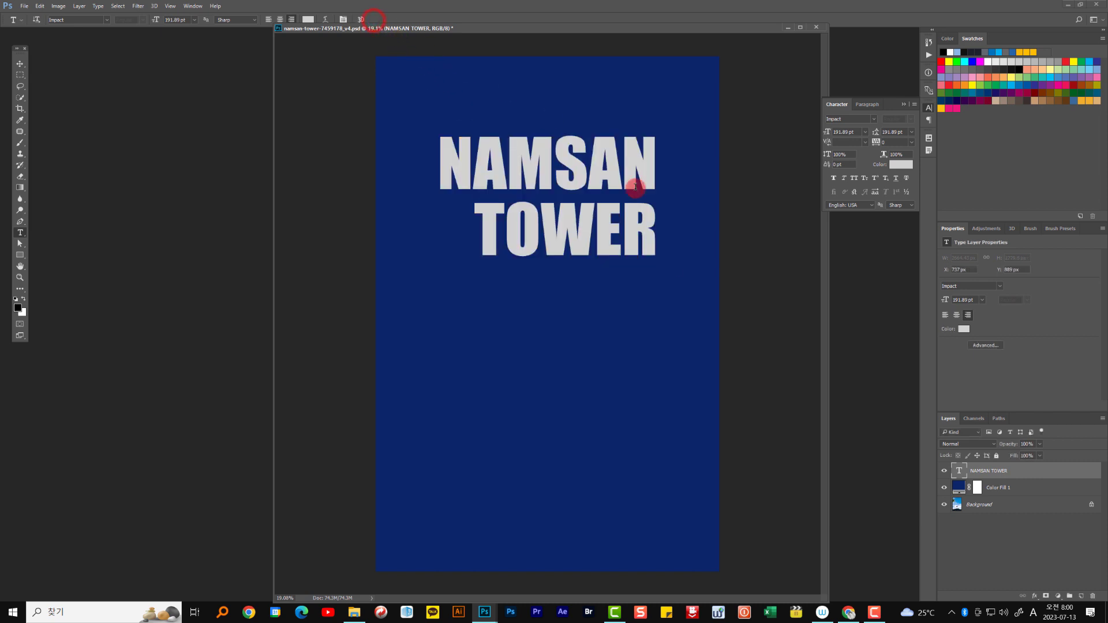
Step: Rotate the NAMSAN TOWER text to -90°, enlarge it to about 328 pt, and position it across the poster's middle
key("ctrl+t")
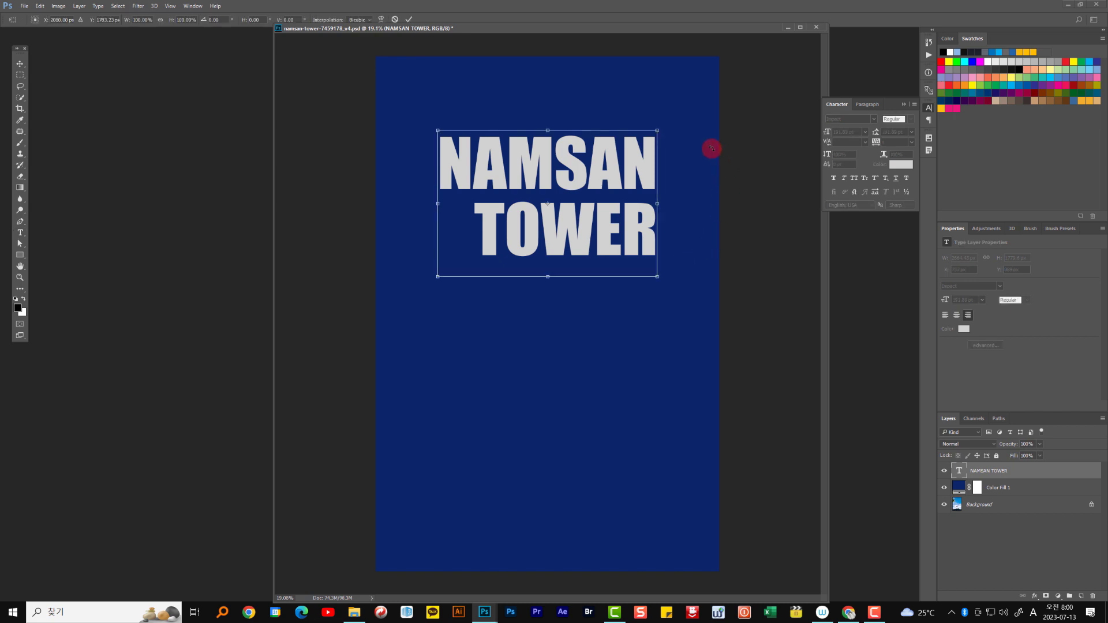
left_click_drag(695, 139, 504, 106)
left_click_drag(621, 313, 689, 415)
left_click_drag(606, 279, 573, 329)
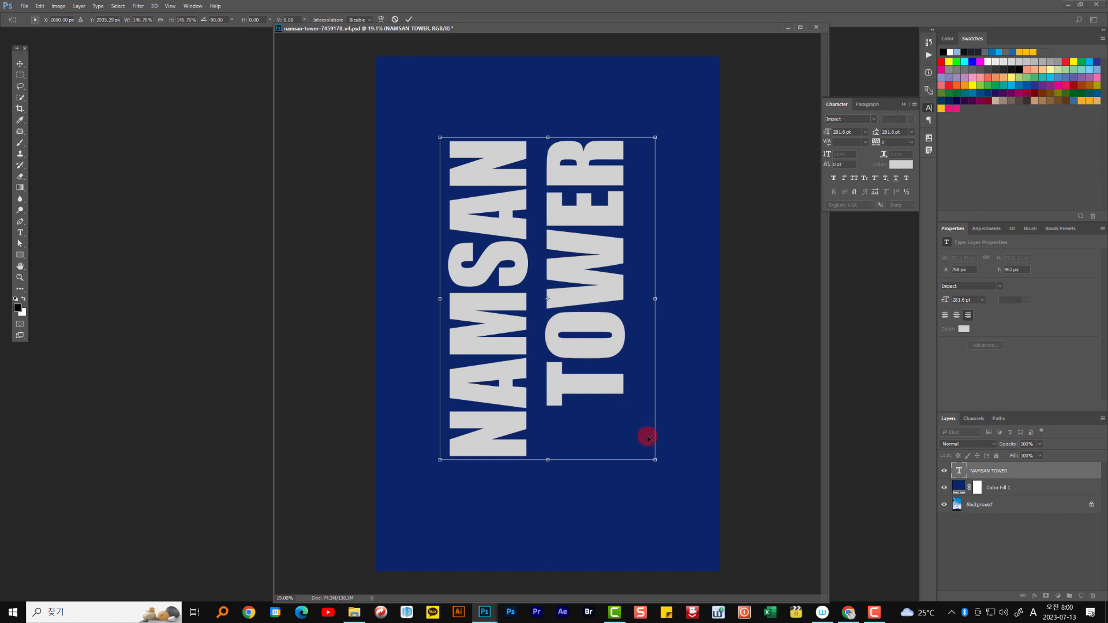
left_click_drag(655, 461, 688, 510)
left_click_drag(584, 369, 584, 361)
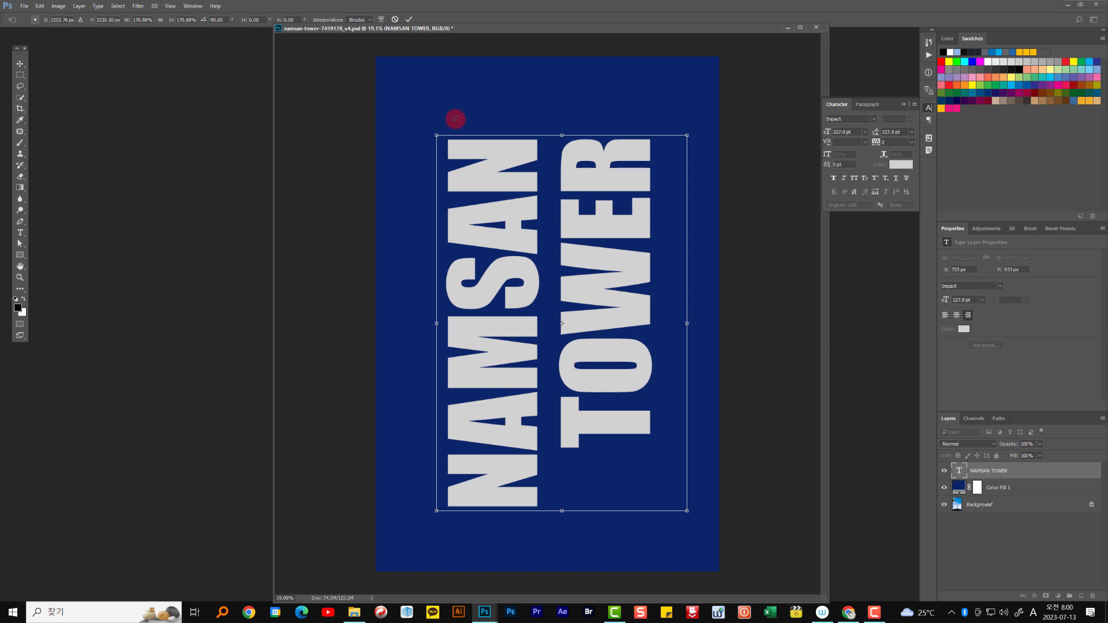
left_click(409, 19)
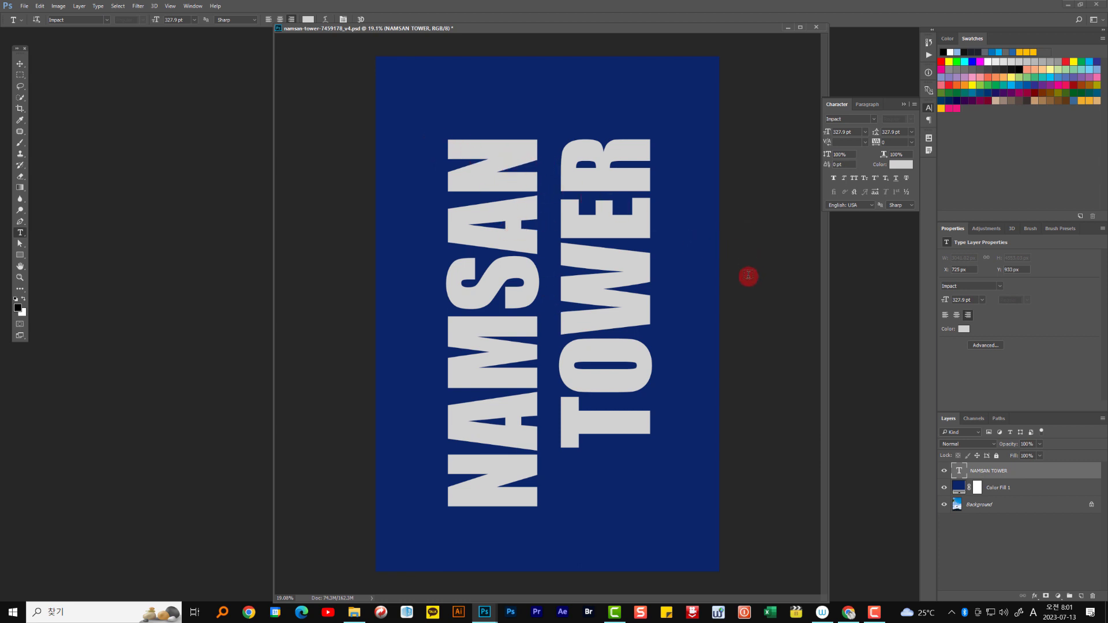
Step: Add a separate Impact text layer reading SEOUL beside the vertical lettering
left_click(723, 325)
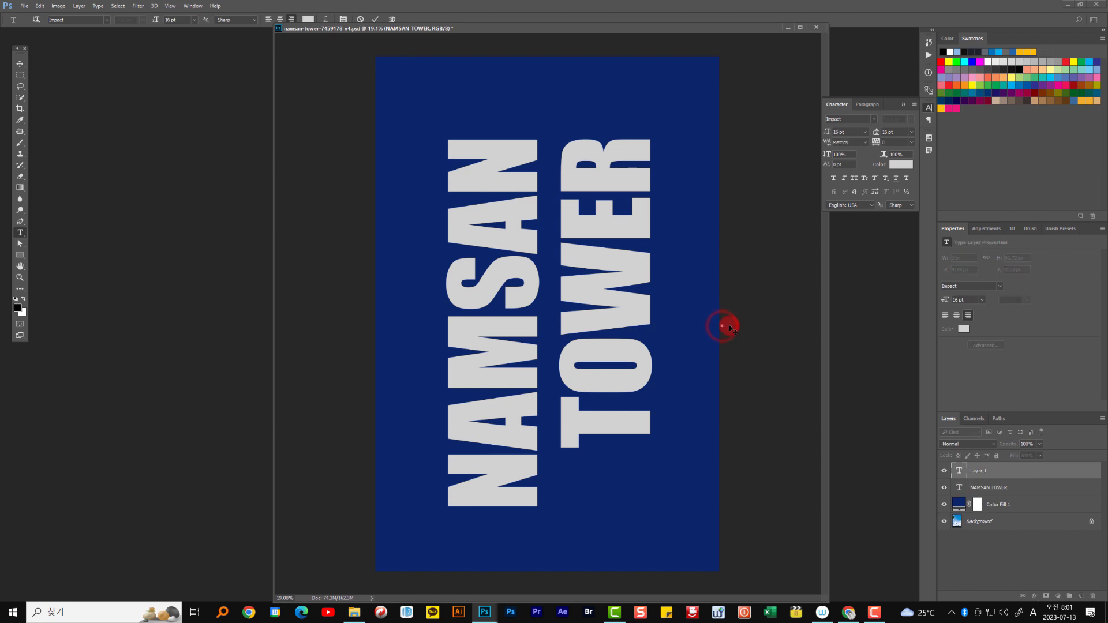
left_click(374, 19)
left_click(696, 300)
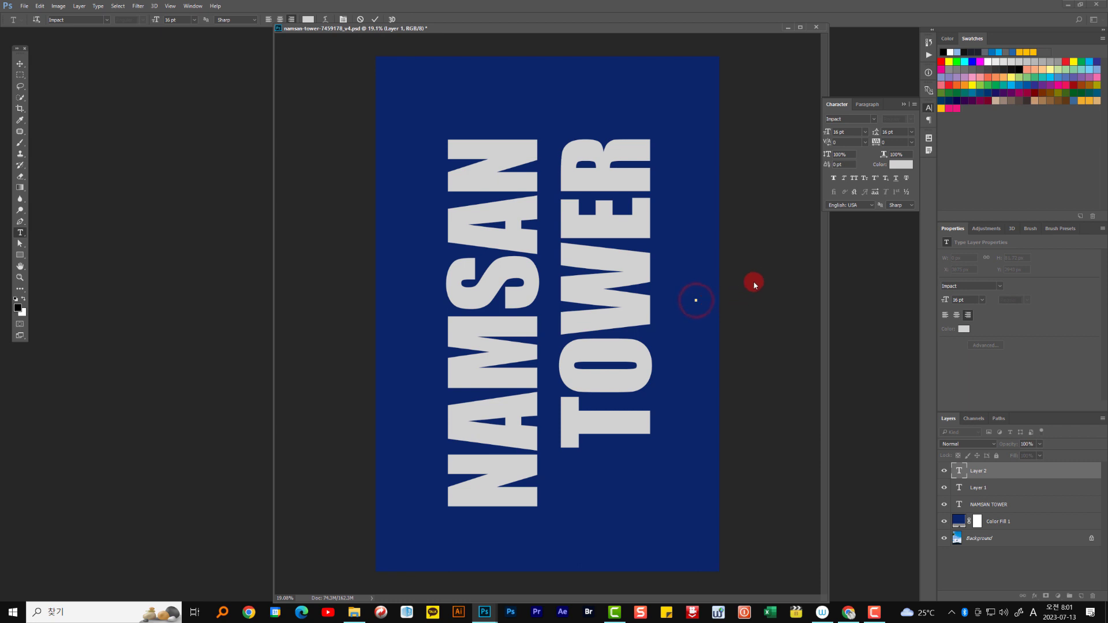
type("sf")
type("OUL")
left_click(375, 19)
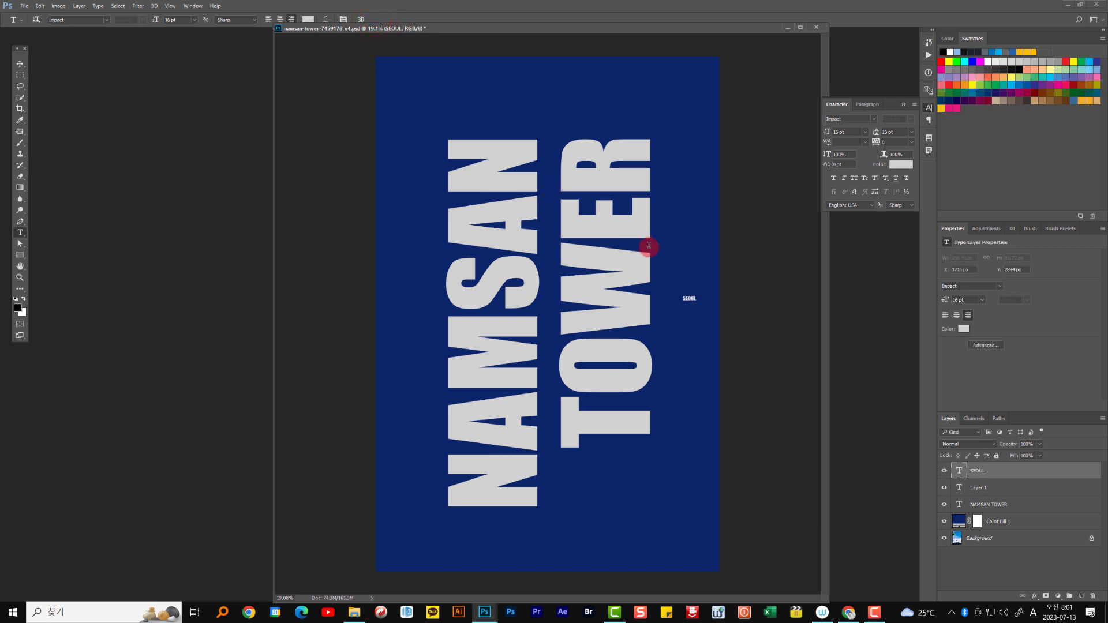
Step: Enlarge the SEOUL text to about 246 pt, matching the lettering's width, and place it across the poster's top
key("ctrl+t")
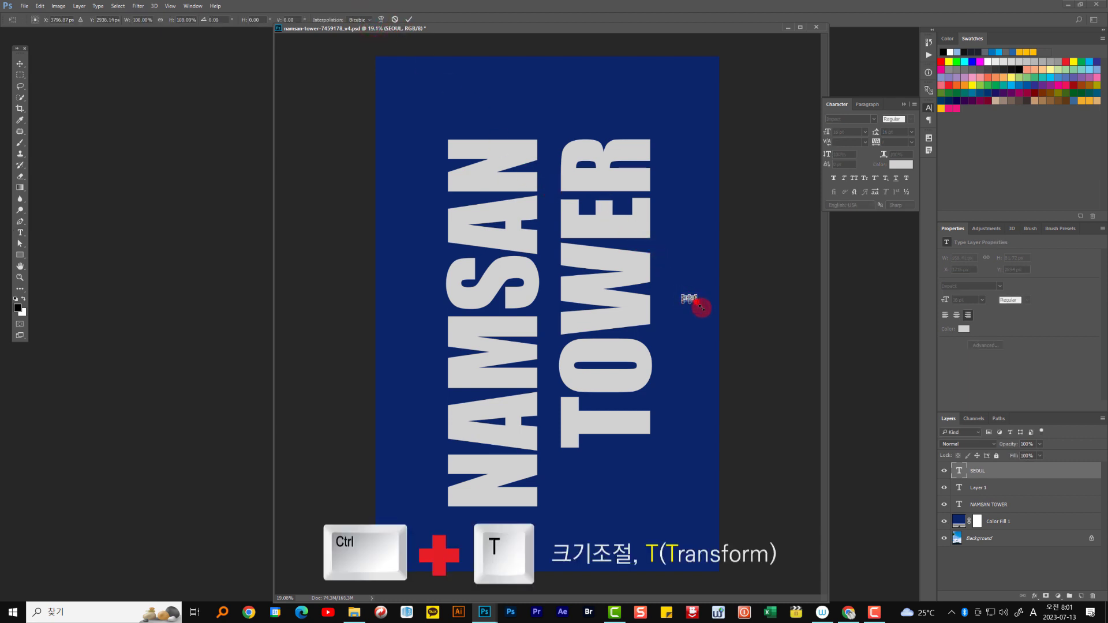
left_click_drag(697, 303, 784, 347)
left_click_drag(721, 329, 648, 180)
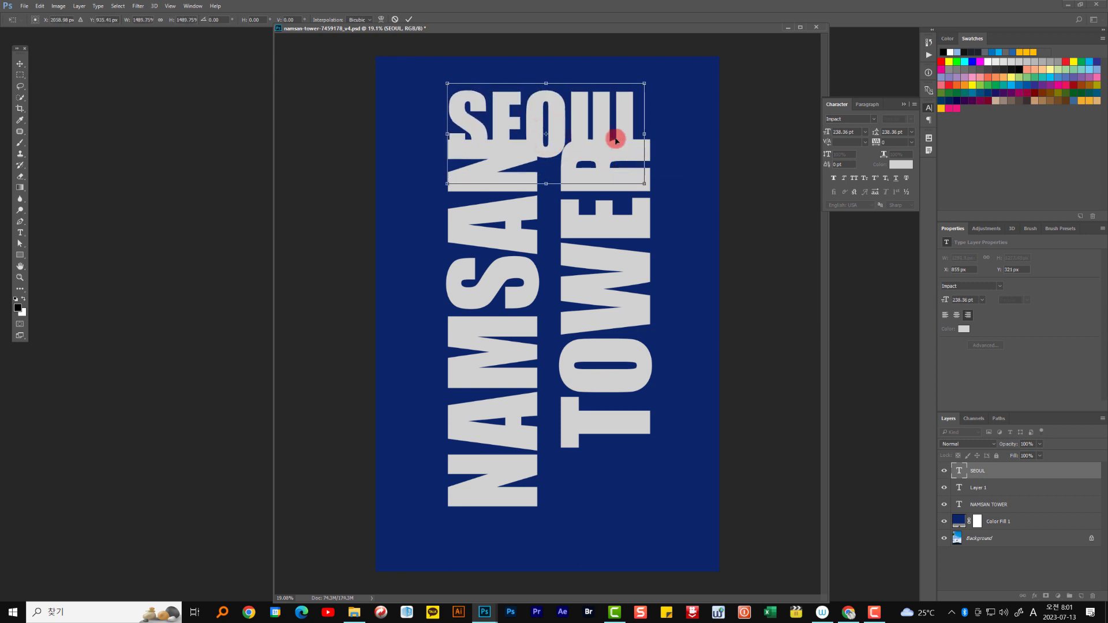
left_click_drag(612, 146, 614, 109)
left_click_drag(647, 156, 613, 115)
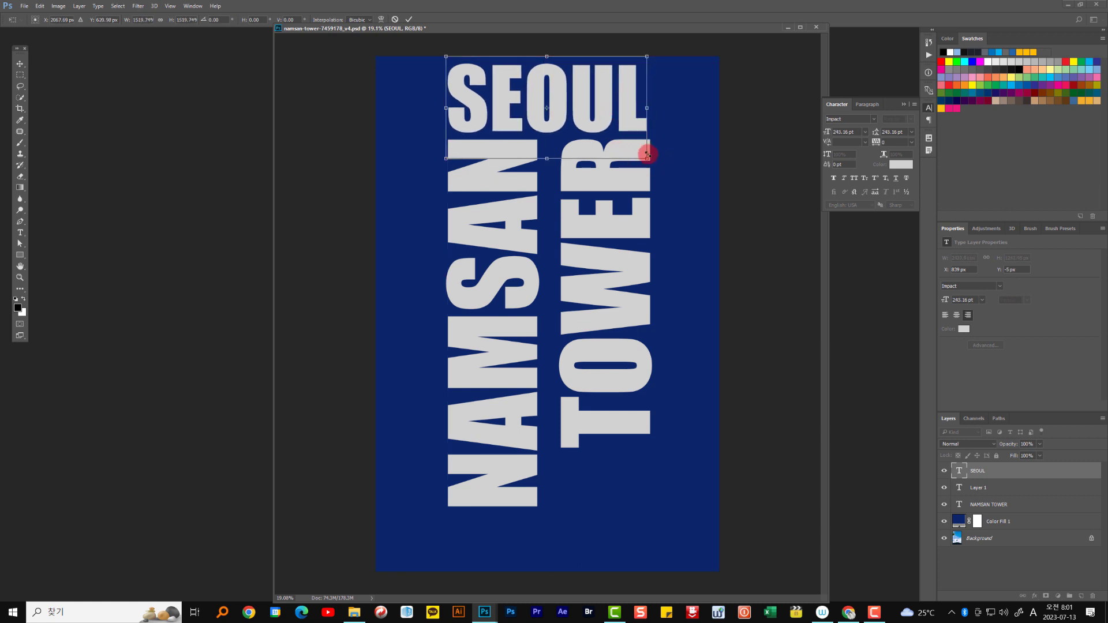
left_click_drag(647, 158, 649, 163)
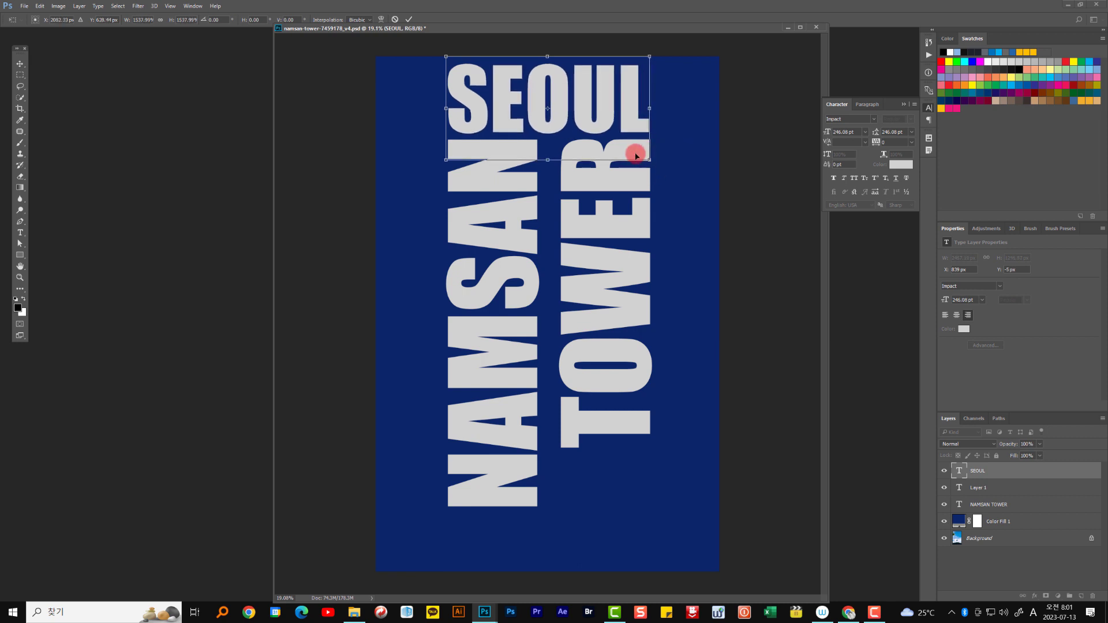
Step: Nudge the SEOUL text up until it clears the vertical NAMSAN and TOWER lettering, and apply the transform
key("Up")
key("Up")
key("Up")
key("Up")
key("Up")
key("Up")
key("Up")
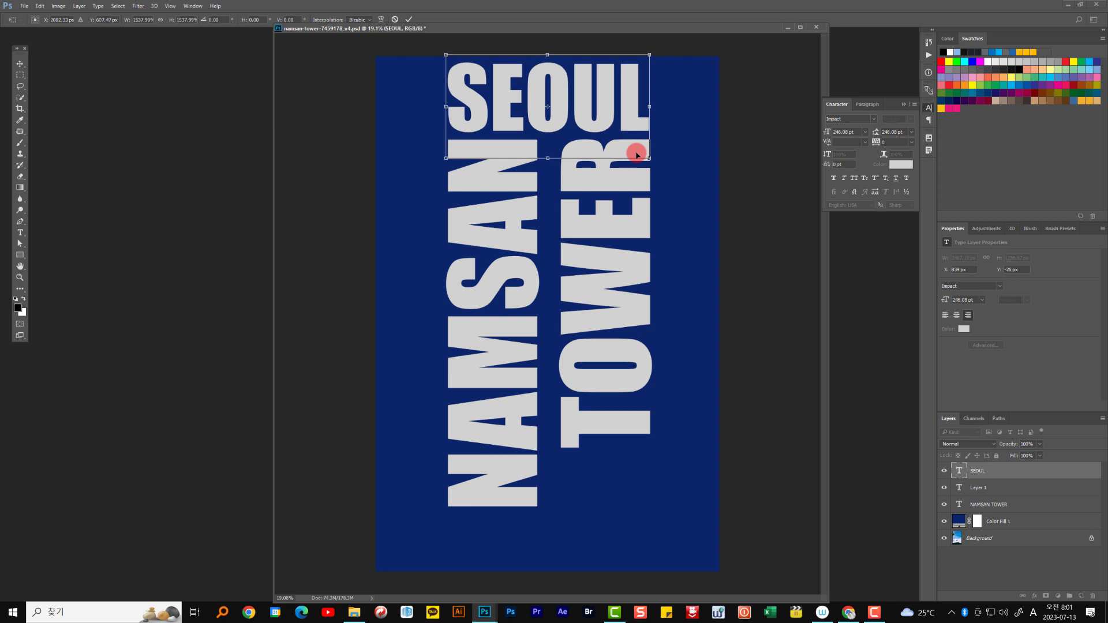
key("Up")
key("Up")
key("Up")
key("Up")
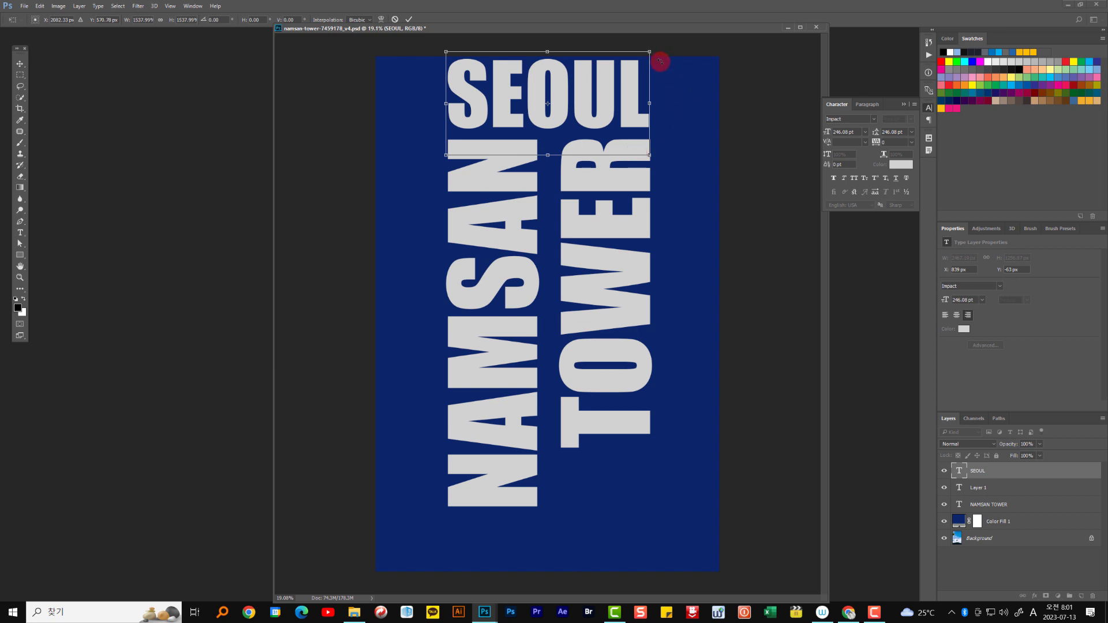
left_click(410, 20)
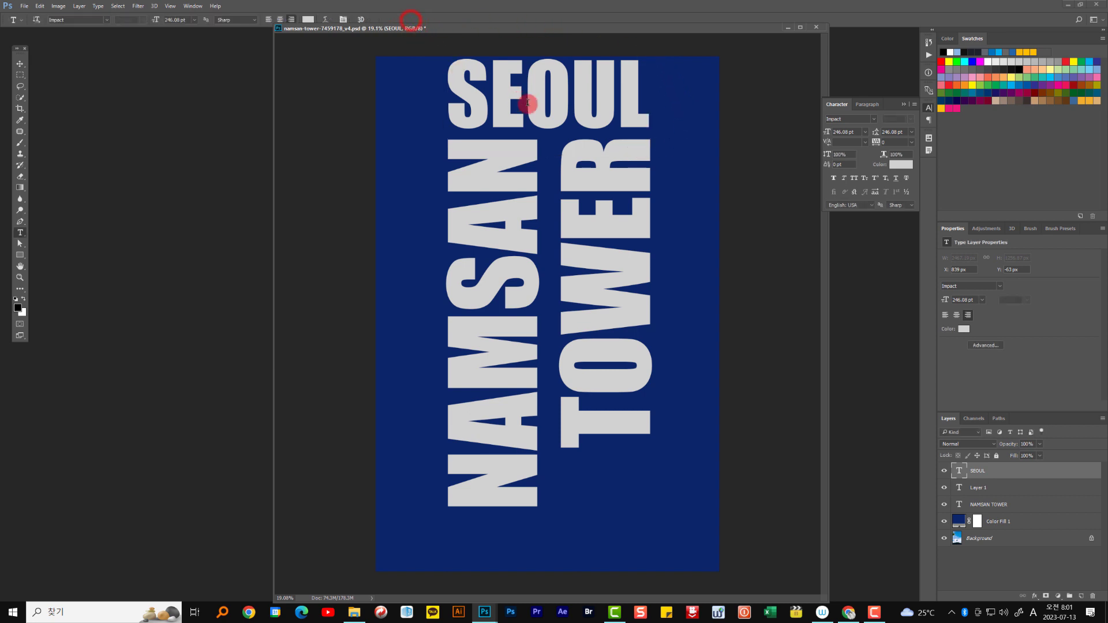
Step: Fine-tune SEOUL's position with the Move tool, shifting it 5 px right and slightly higher above the vertical lettering
left_click(21, 64)
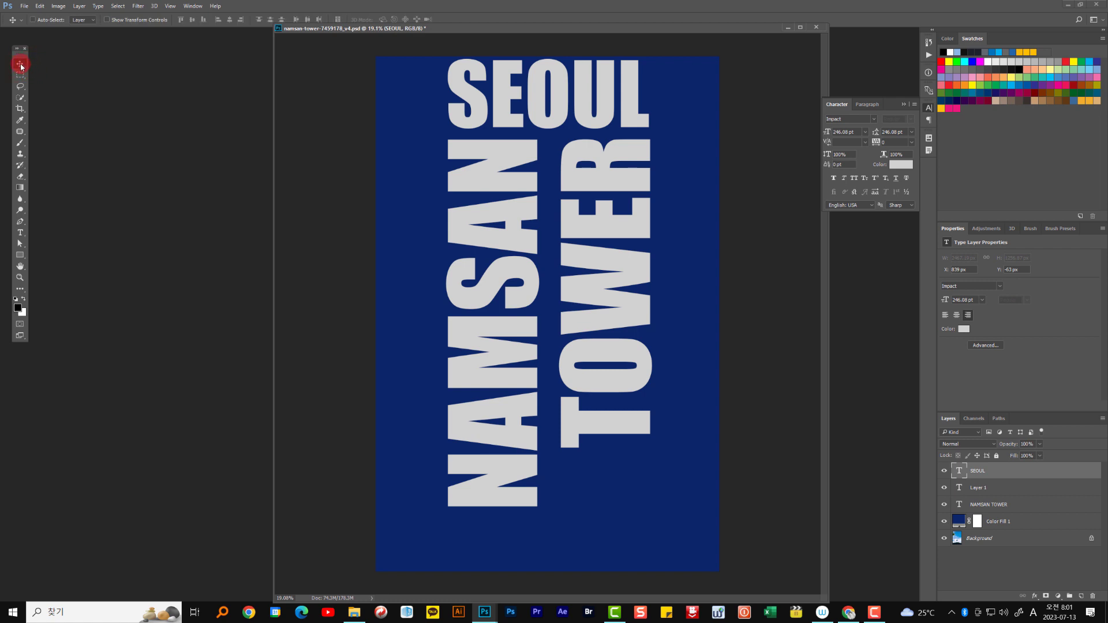
key("shift+Down")
key("shift+Down")
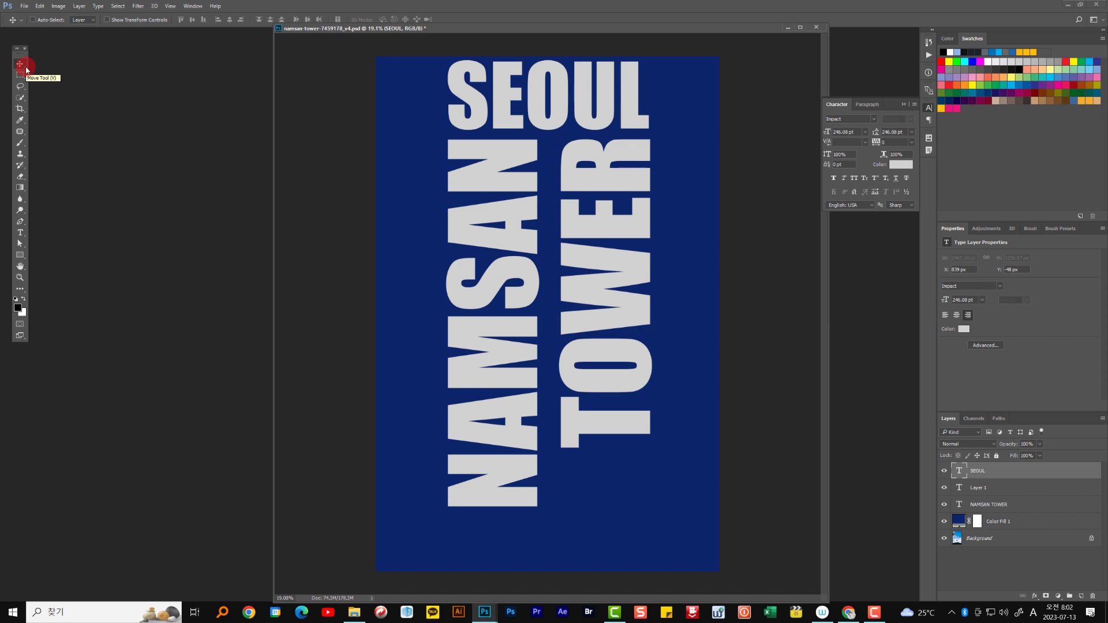
key("Right")
key("Right")
key("Right")
key("Right")
key("Right")
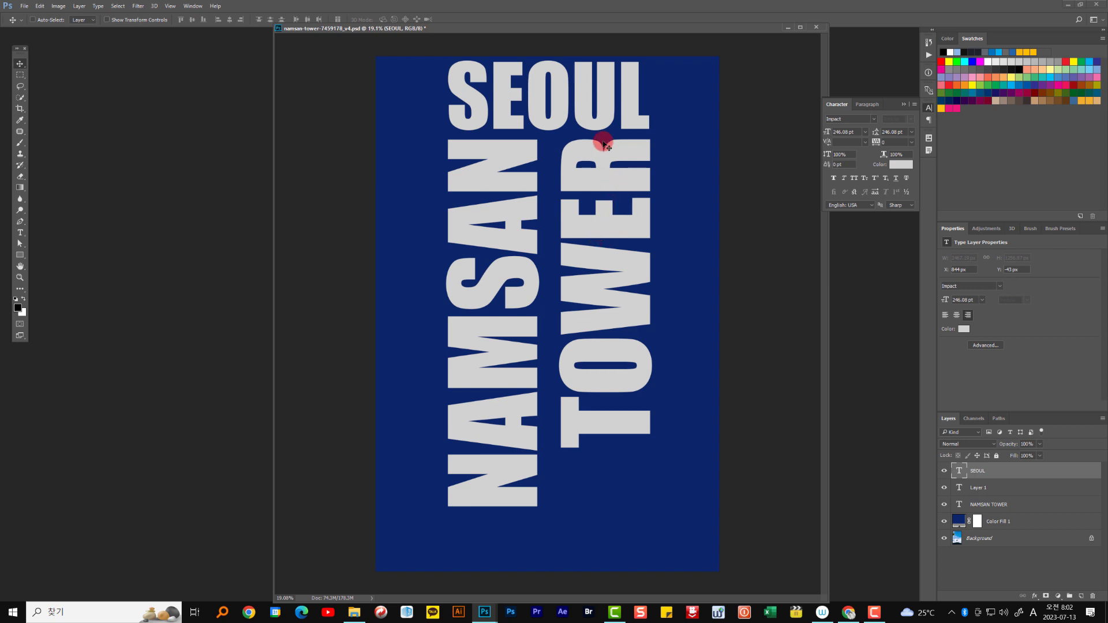
key("shift+Up")
key("shift+Up")
key("shift+Up")
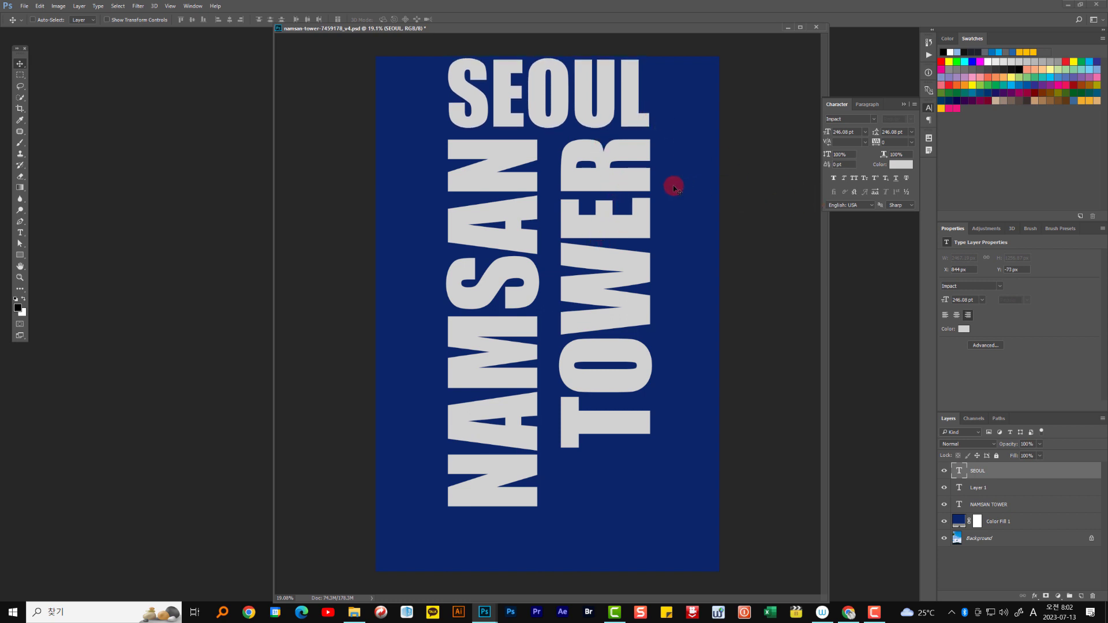
Step: Delete the empty text layer Layer 1 and group the SEOUL and NAMSAN TOWER layers
left_click(992, 488)
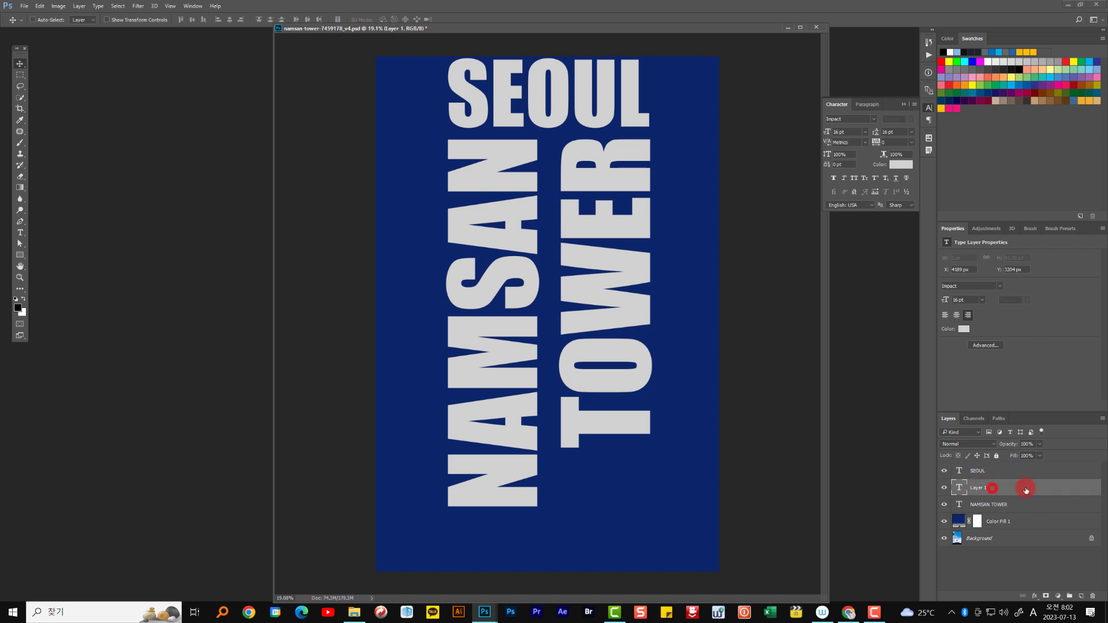
left_click_drag(1051, 490, 1093, 595)
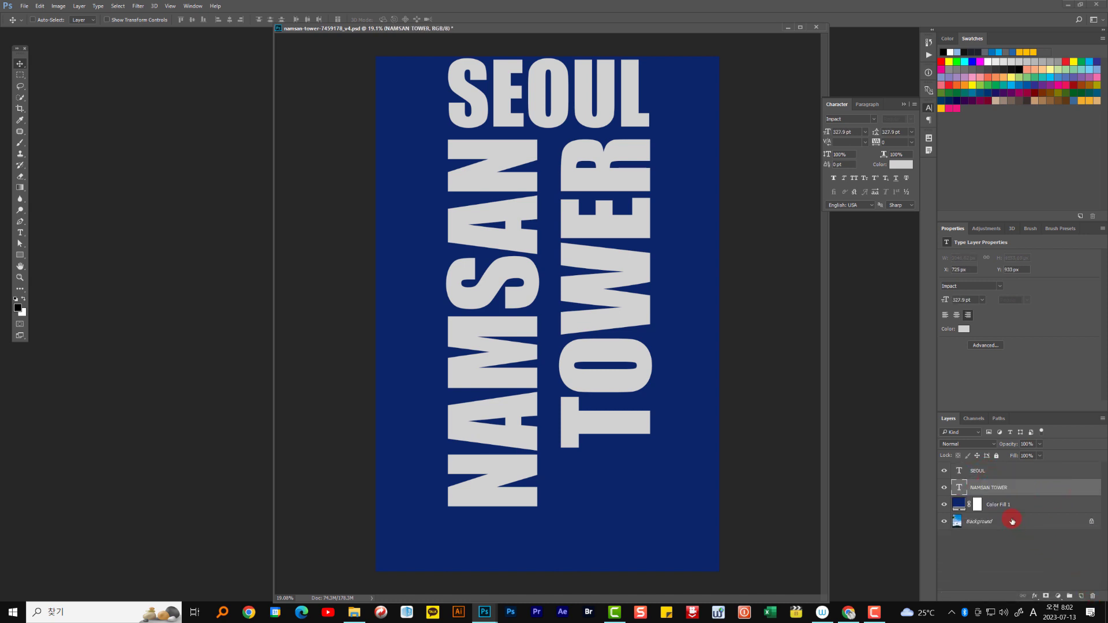
left_click(996, 472, "ctrl")
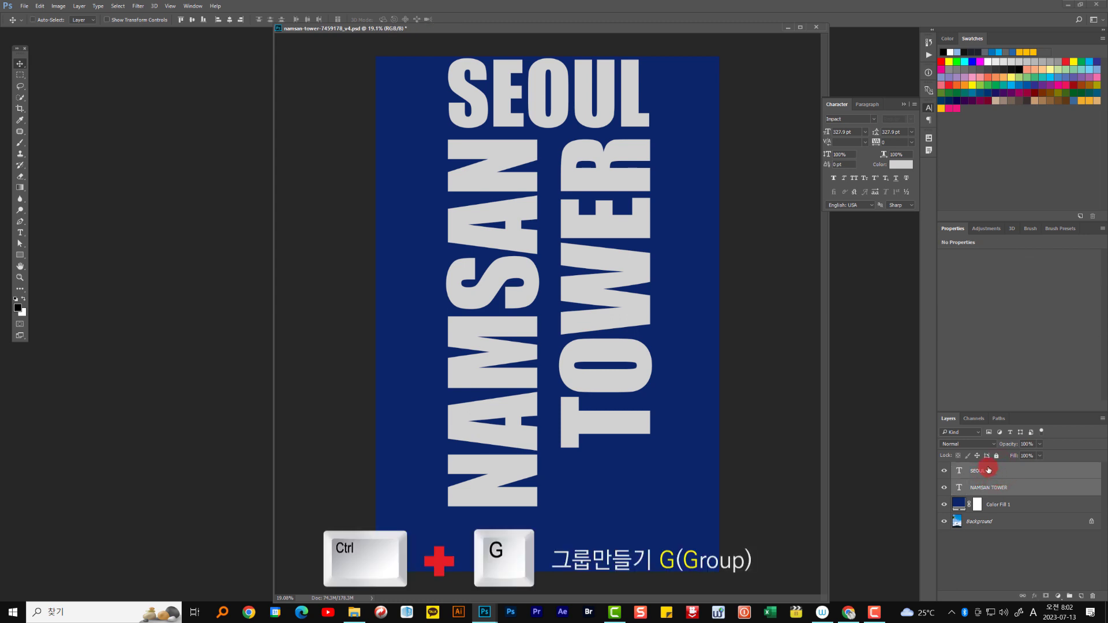
key("ctrl+g")
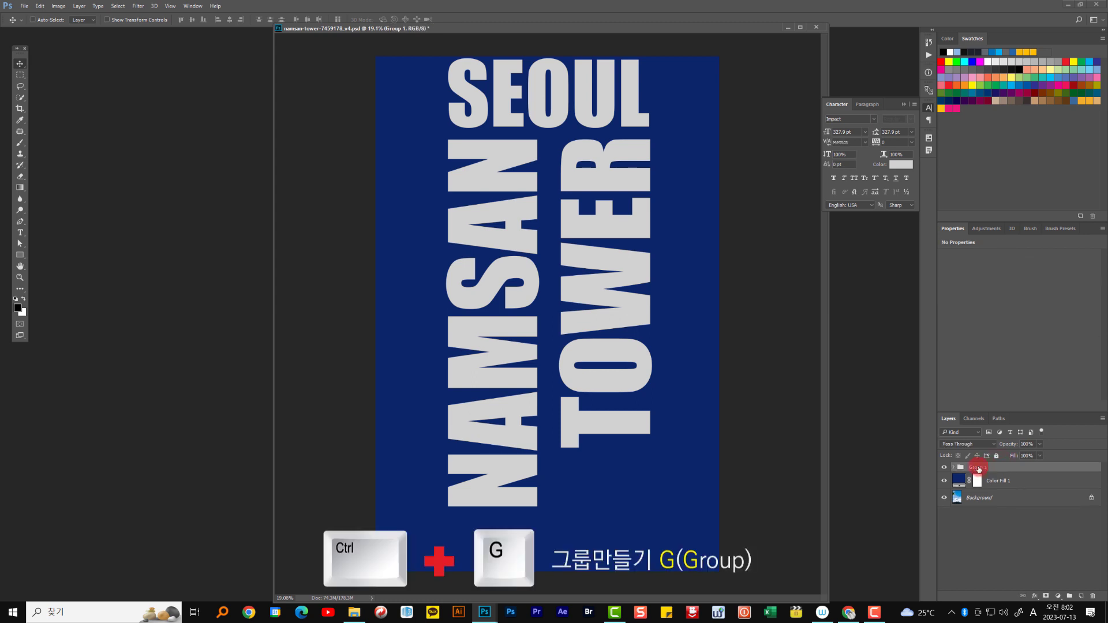
Step: Rename the lettering's layer group TEXT and move the whole group down, away from the poster's upper edge
double_click(979, 468)
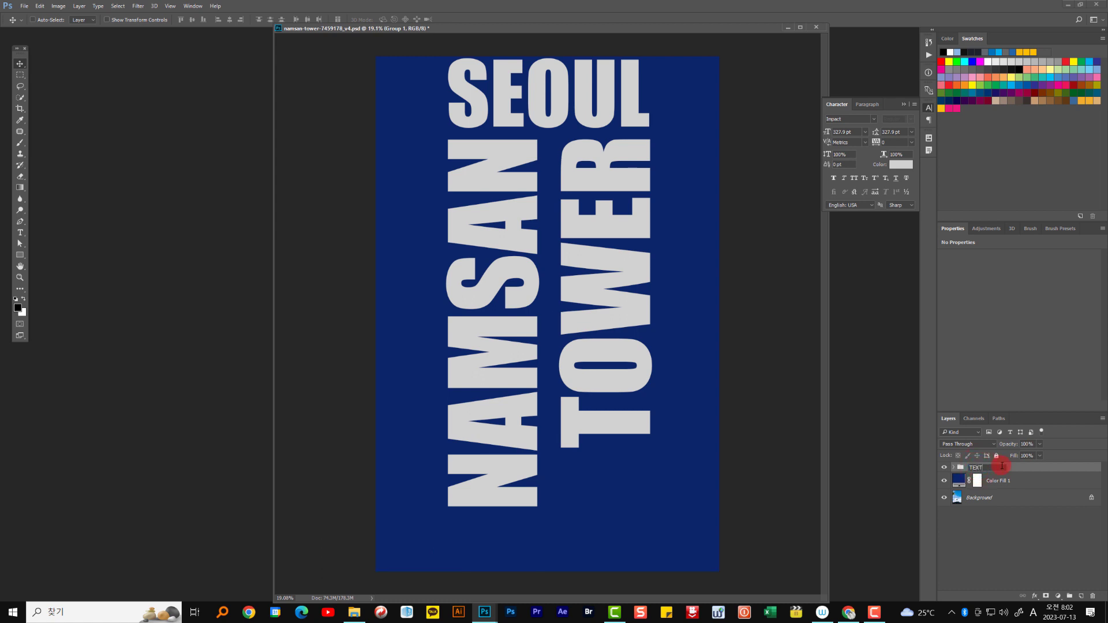
key("Return")
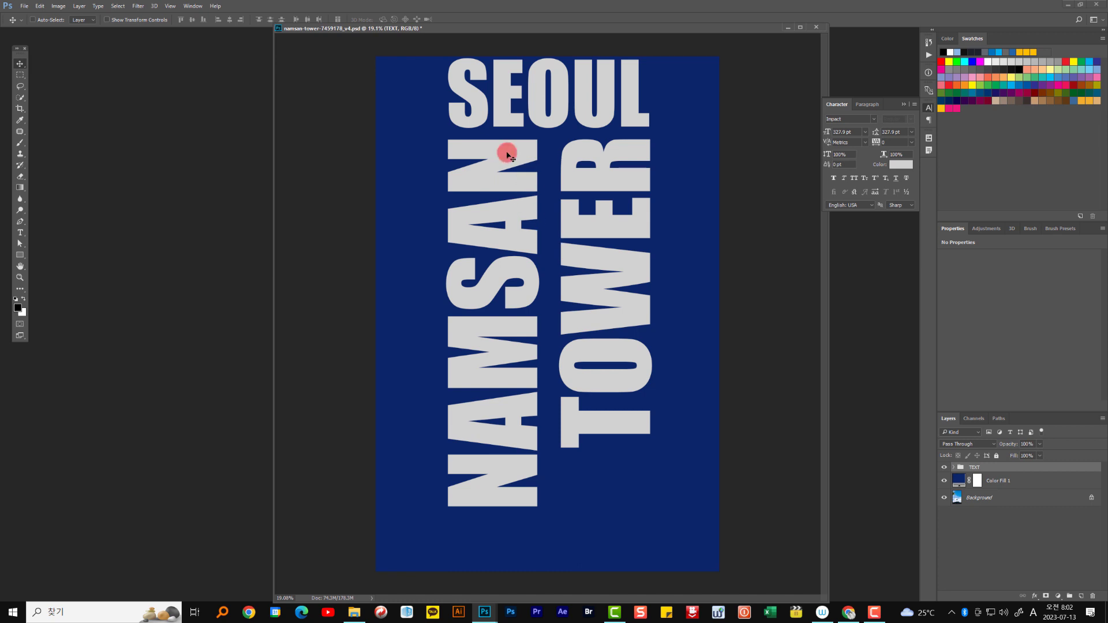
left_click_drag(543, 119, 549, 154)
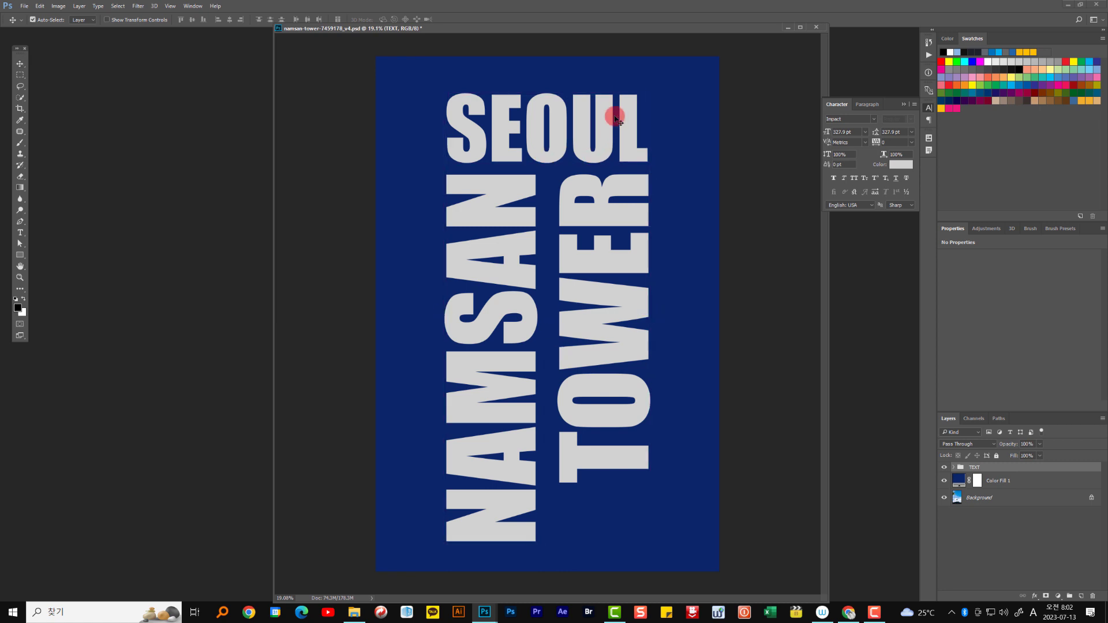
Step: Scale the TEXT group proportionally about its centre to about 97.7% and apply the transform
key("ctrl+t")
left_click_drag(648, 94, 648, 98)
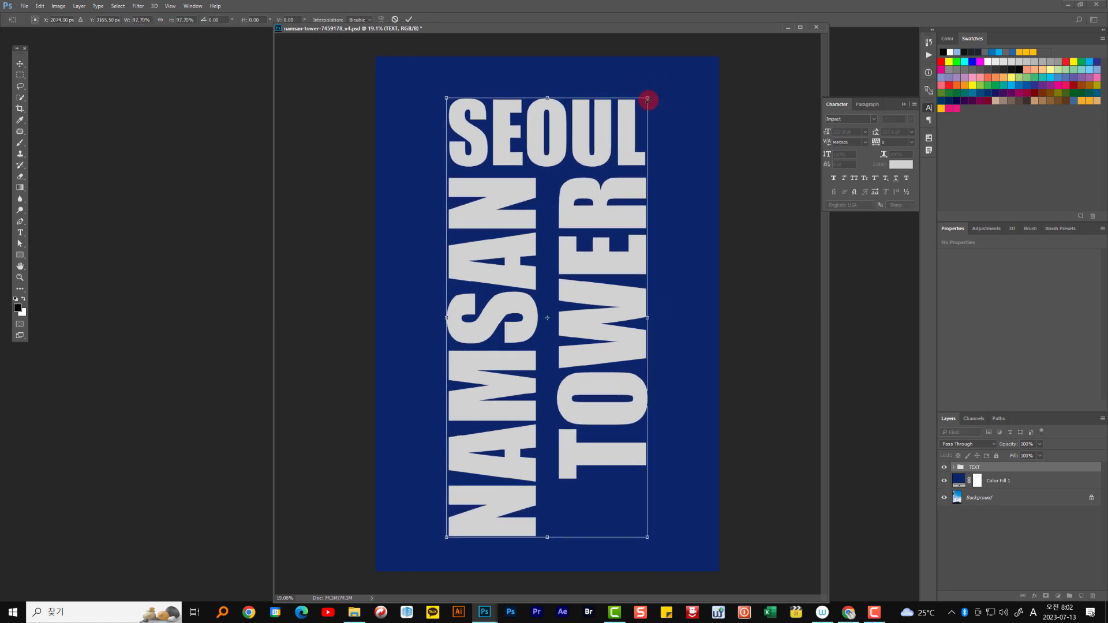
key("Return")
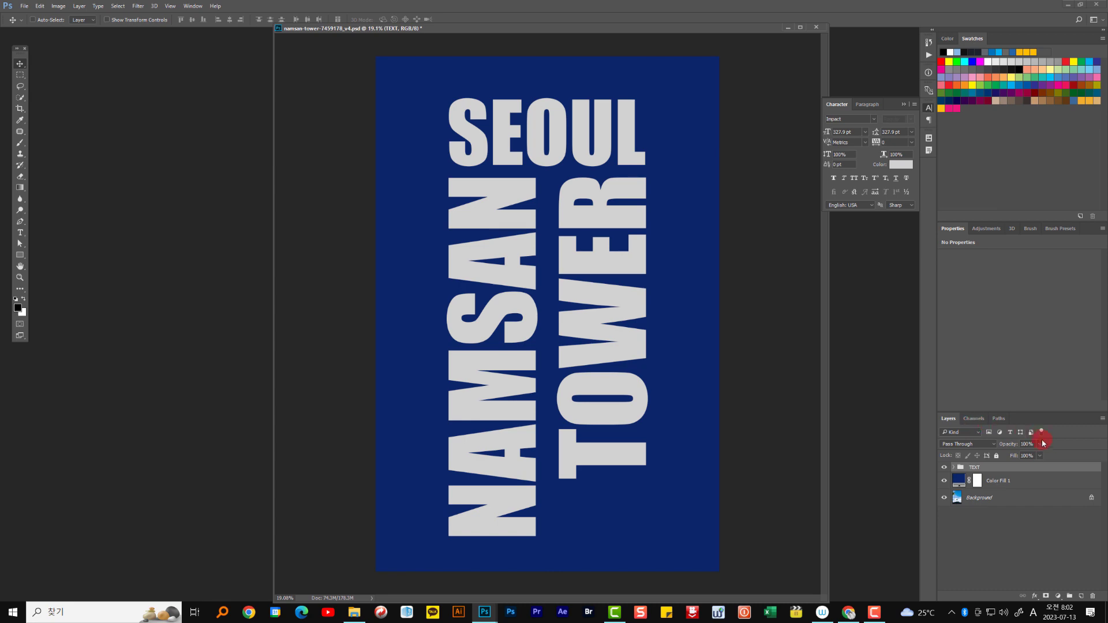
Step: Align the TEXT group with the Background layer by their vertical and horizontal centers
left_click(1005, 475, "ctrl")
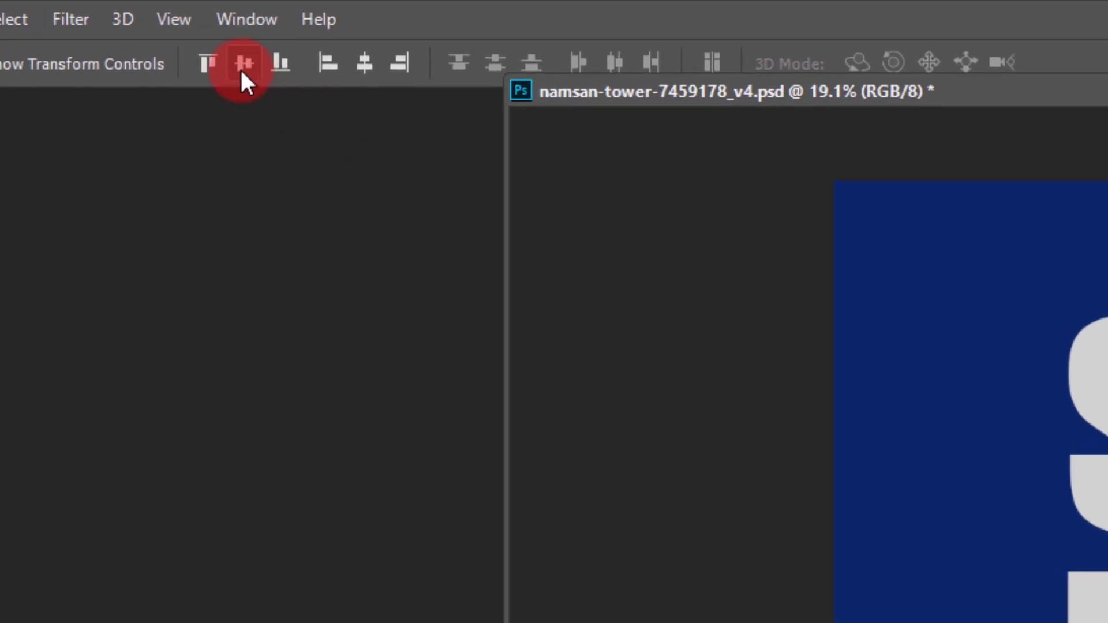
left_click(243, 68)
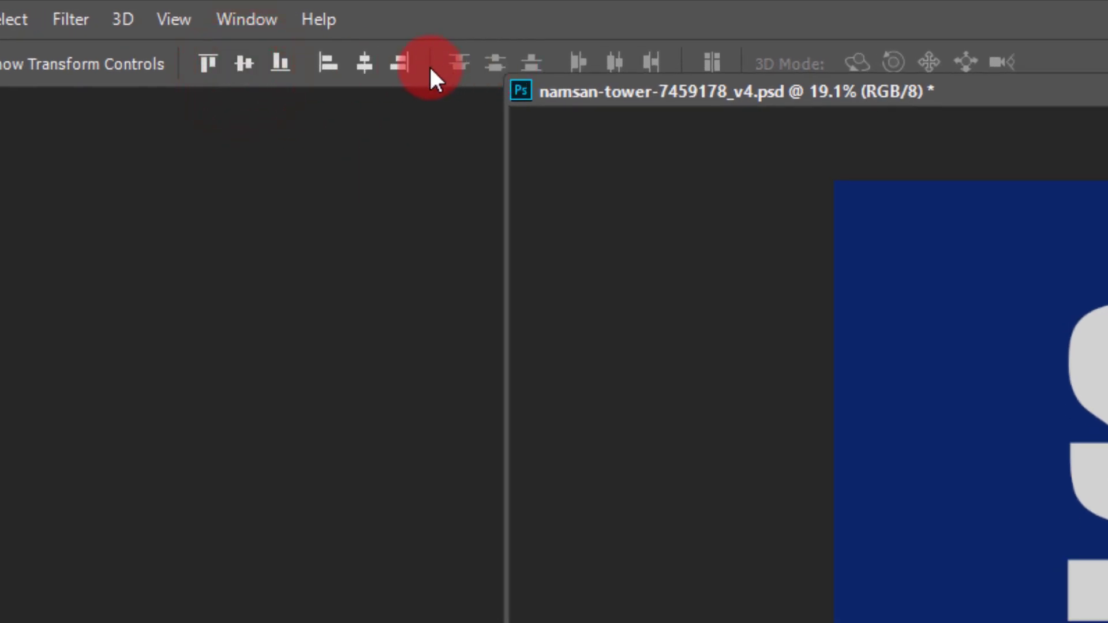
left_click(366, 65)
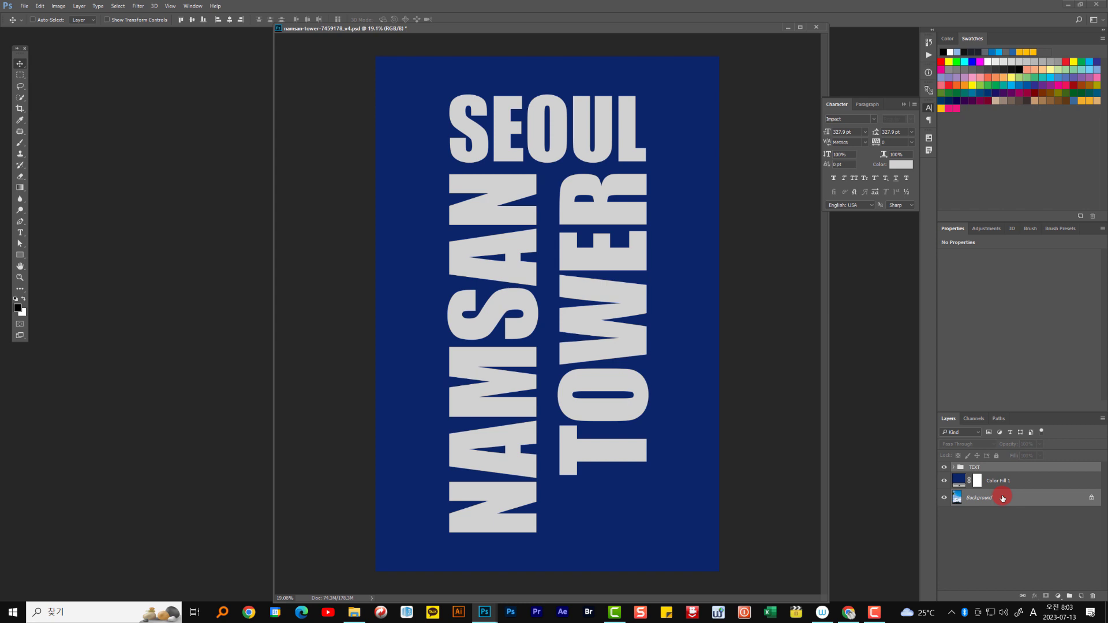
left_click(20, 257)
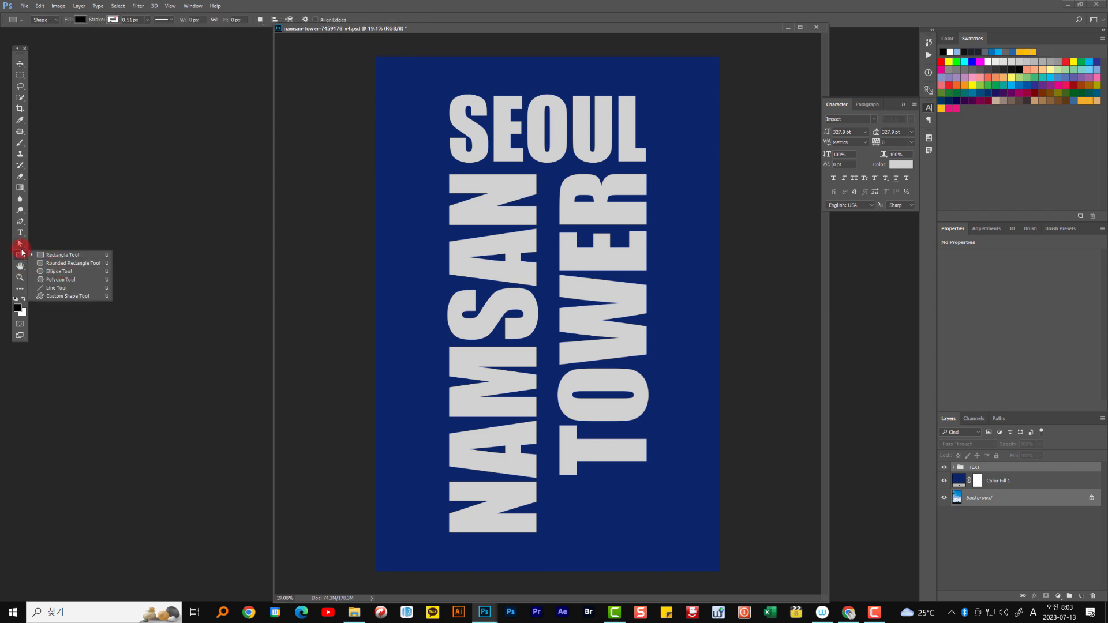
left_click(20, 255)
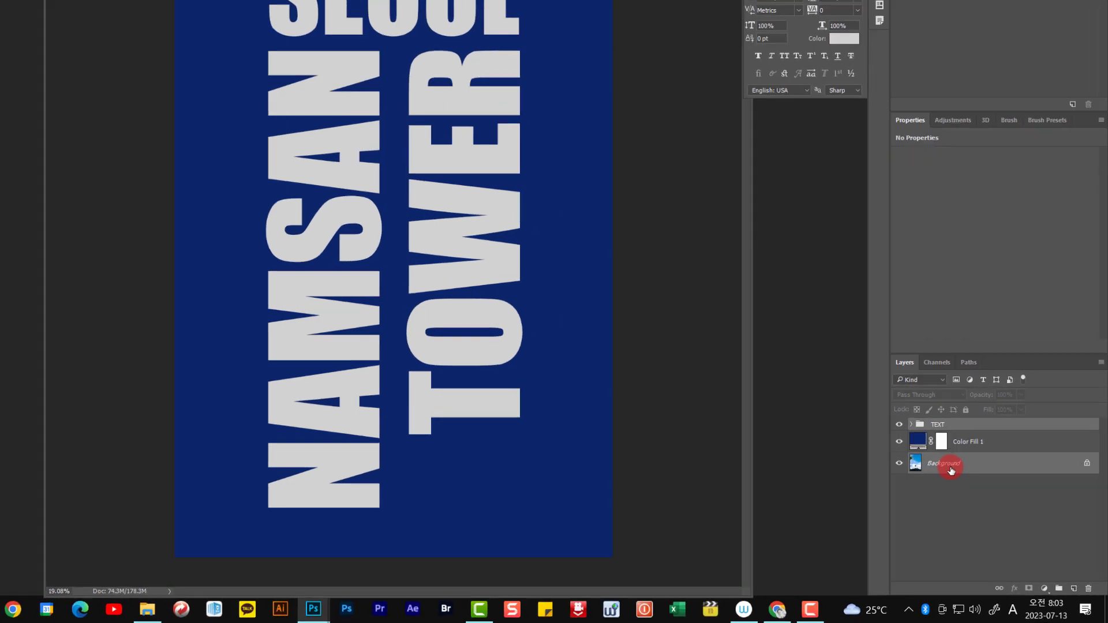
Step: Duplicate the Background photo layer and place the copy above the TEXT group
left_click(1023, 500)
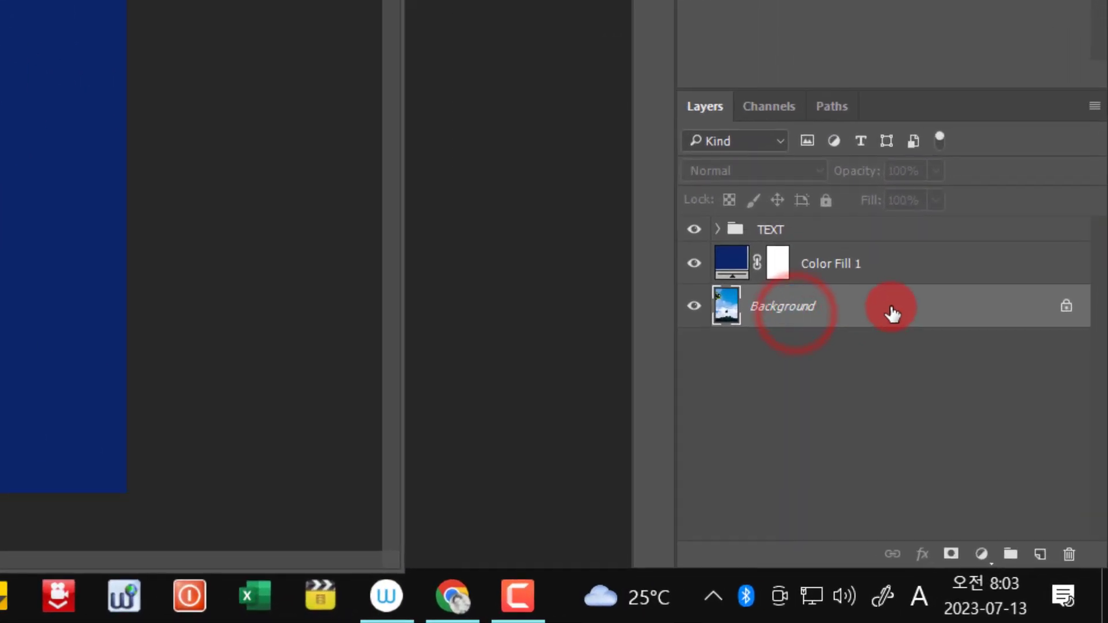
left_click_drag(892, 314, 1040, 554)
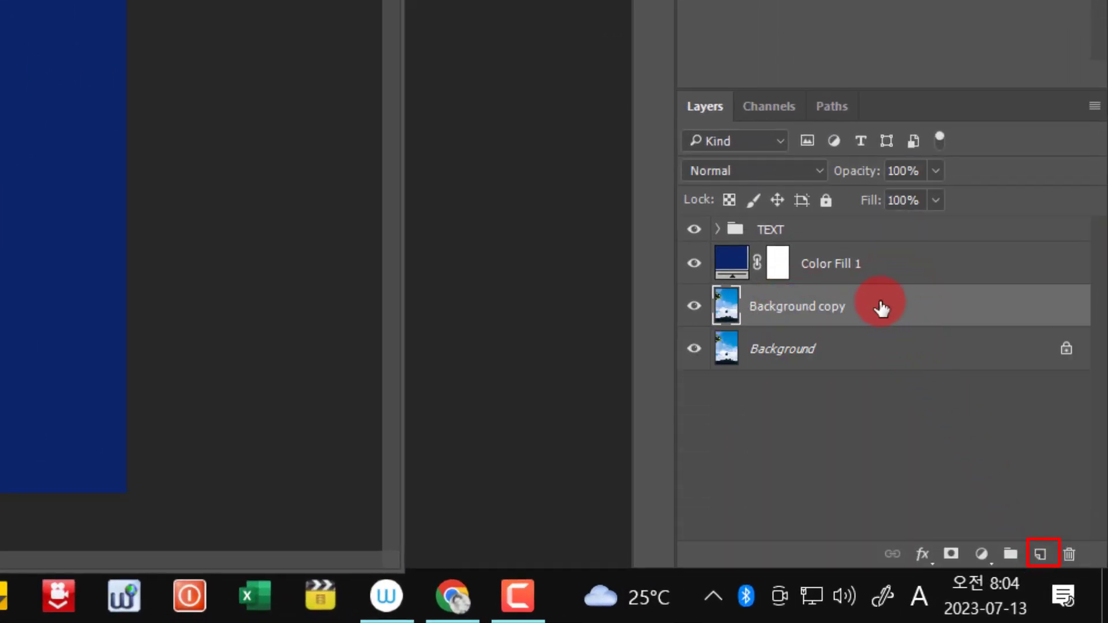
left_click_drag(881, 309, 869, 222)
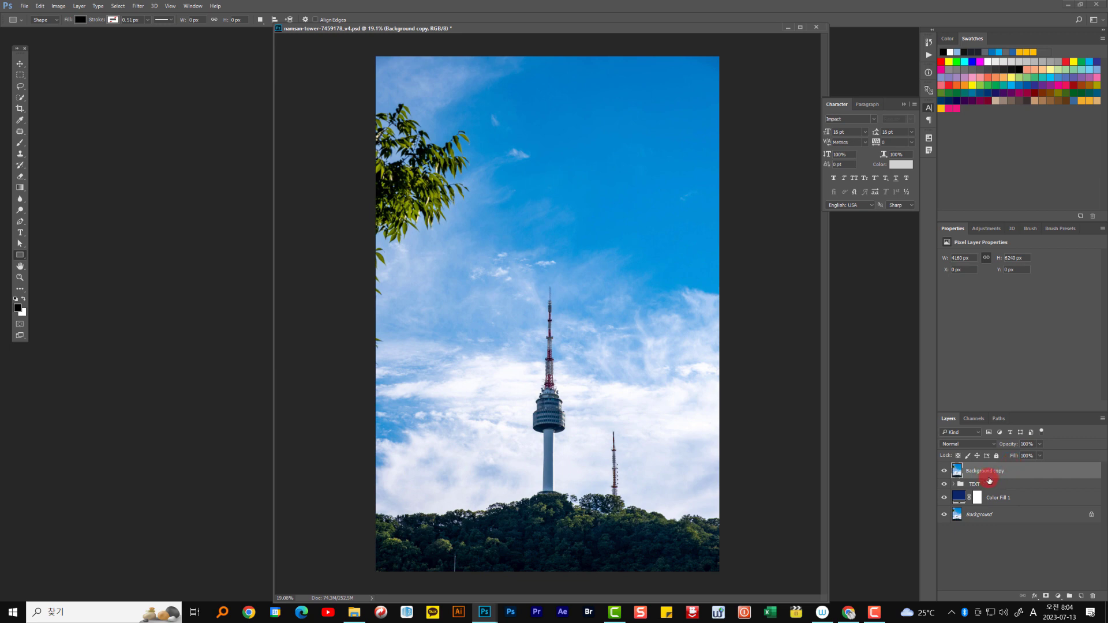
Step: Clip the Background copy layer to the TEXT group, and release that clipping mask again
right_click(1017, 473)
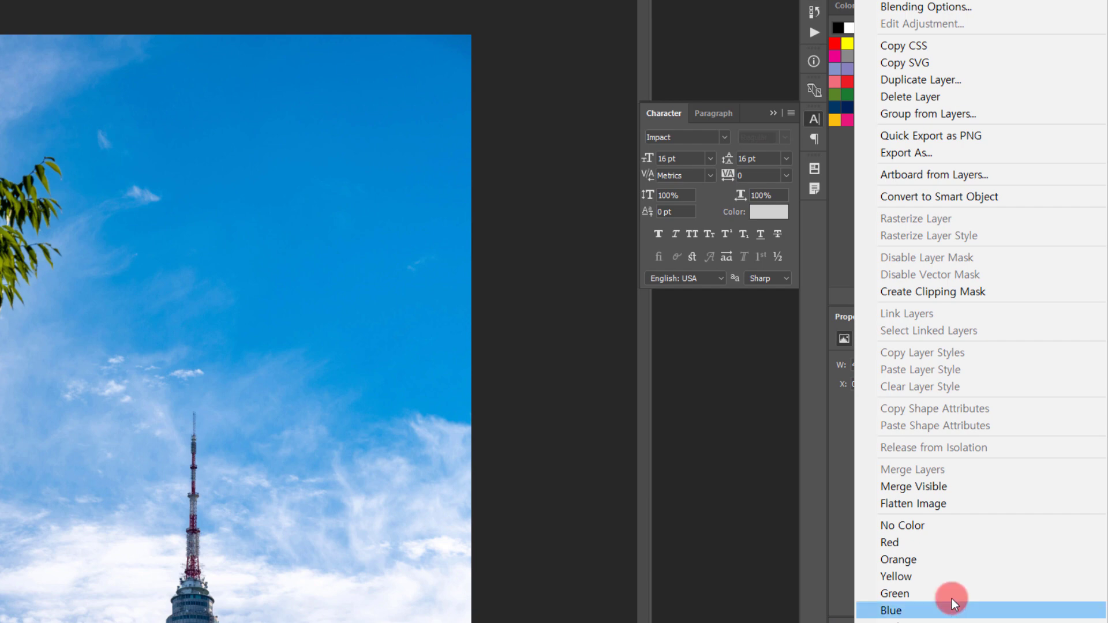
left_click(931, 292)
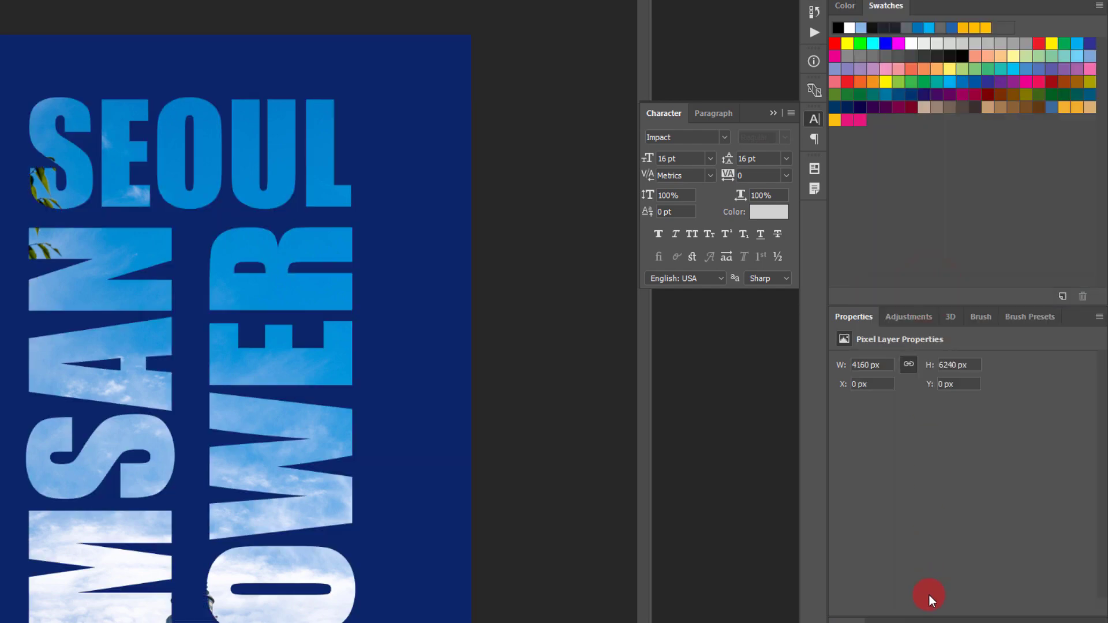
right_click(952, 622)
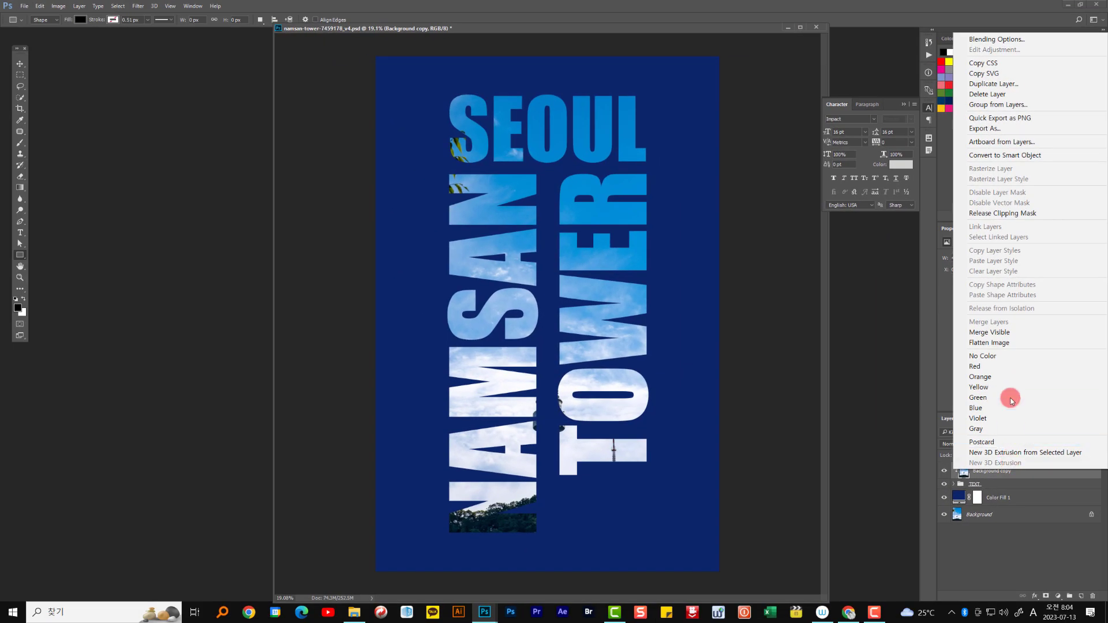
left_click(985, 214)
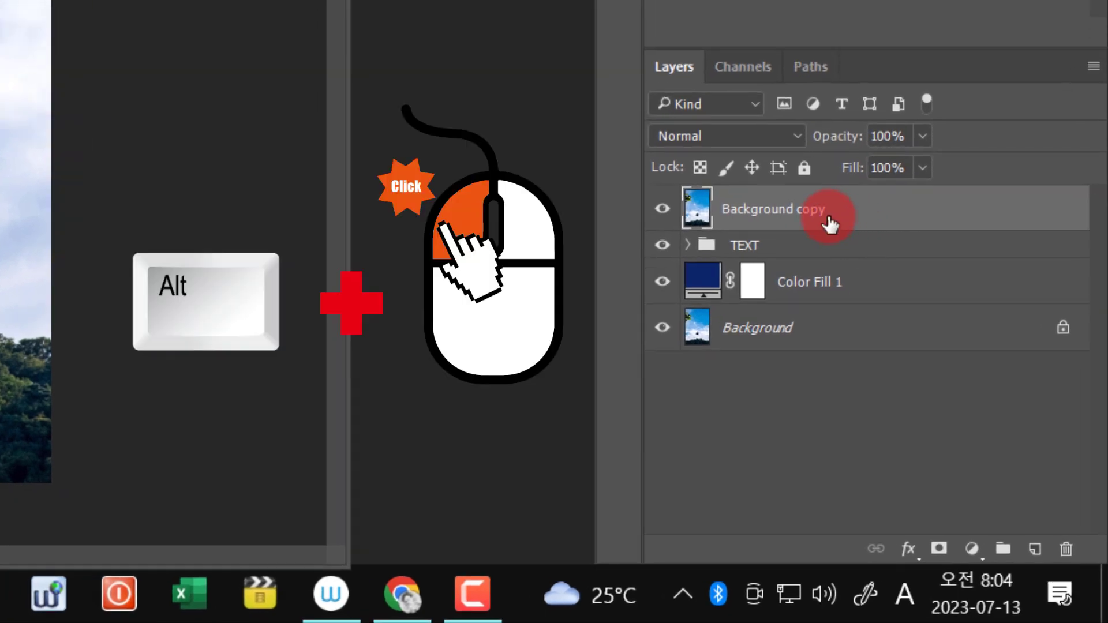
Step: Rename the Background copy layer 클리핑이미지
double_click(778, 213)
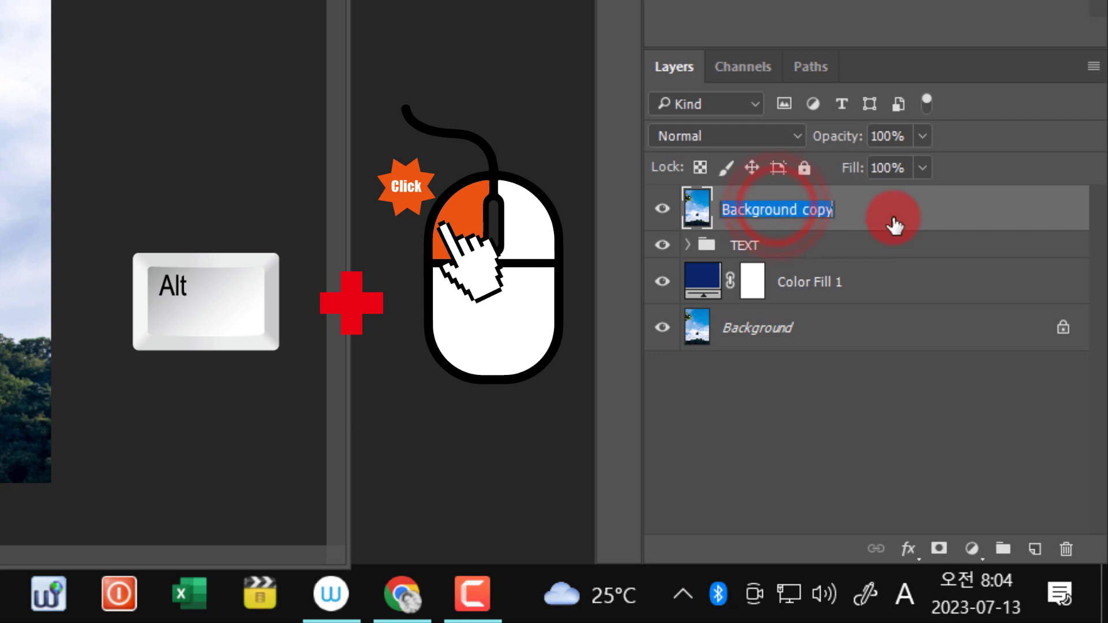
type("f")
key("BackSpace")
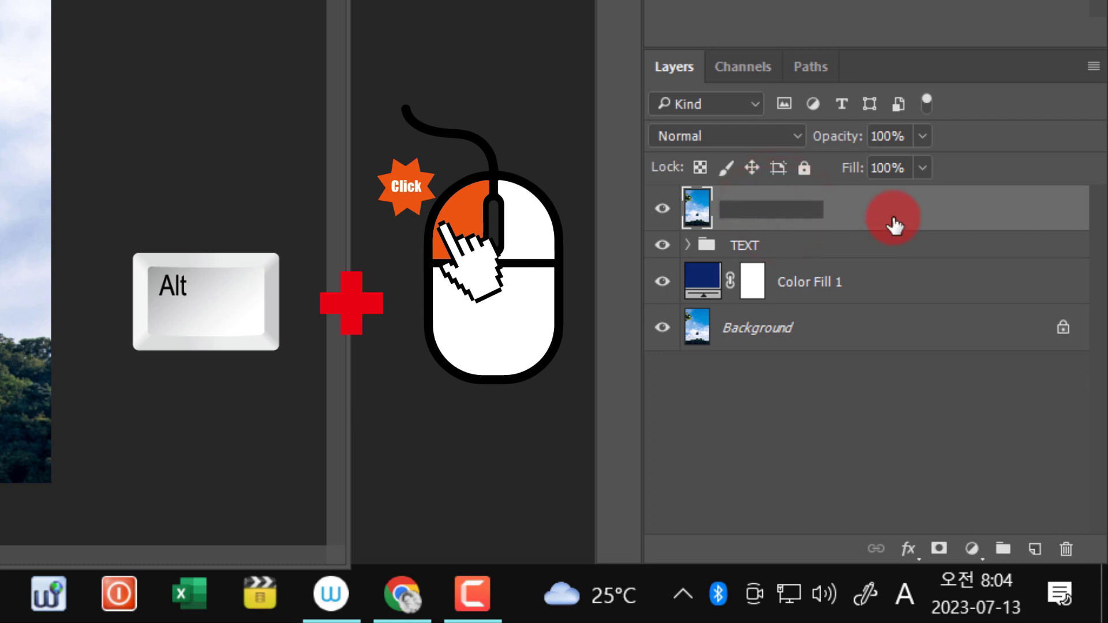
key("Hangul")
type("ㄹㅡㄹㄹㅣㅍㅣㅇ")
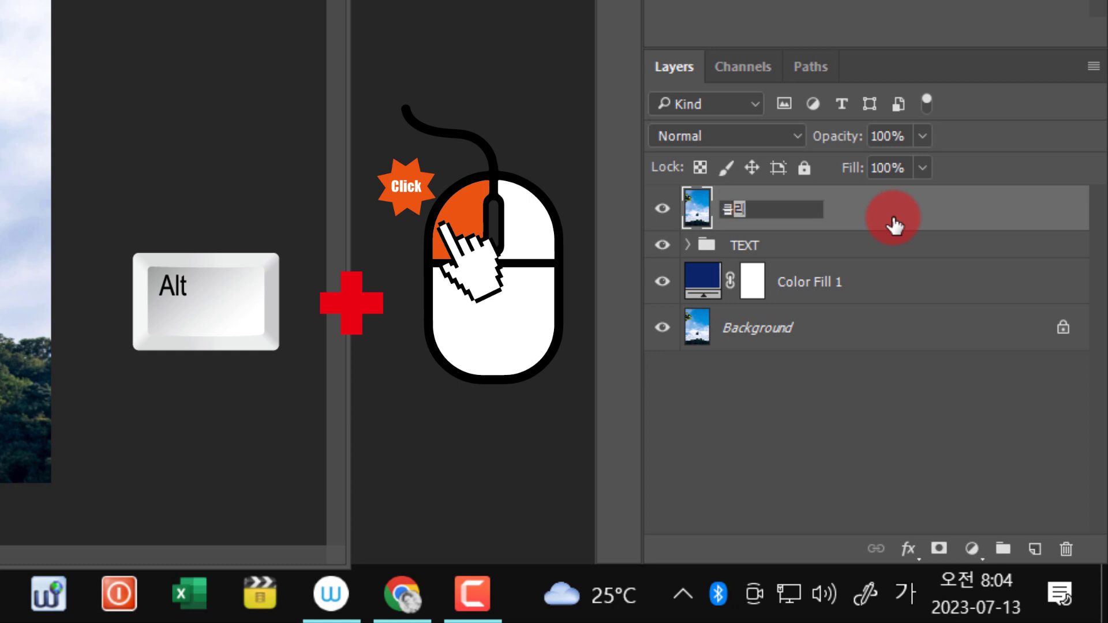
type("ㅇㅣㅁㅣㅈㅣ")
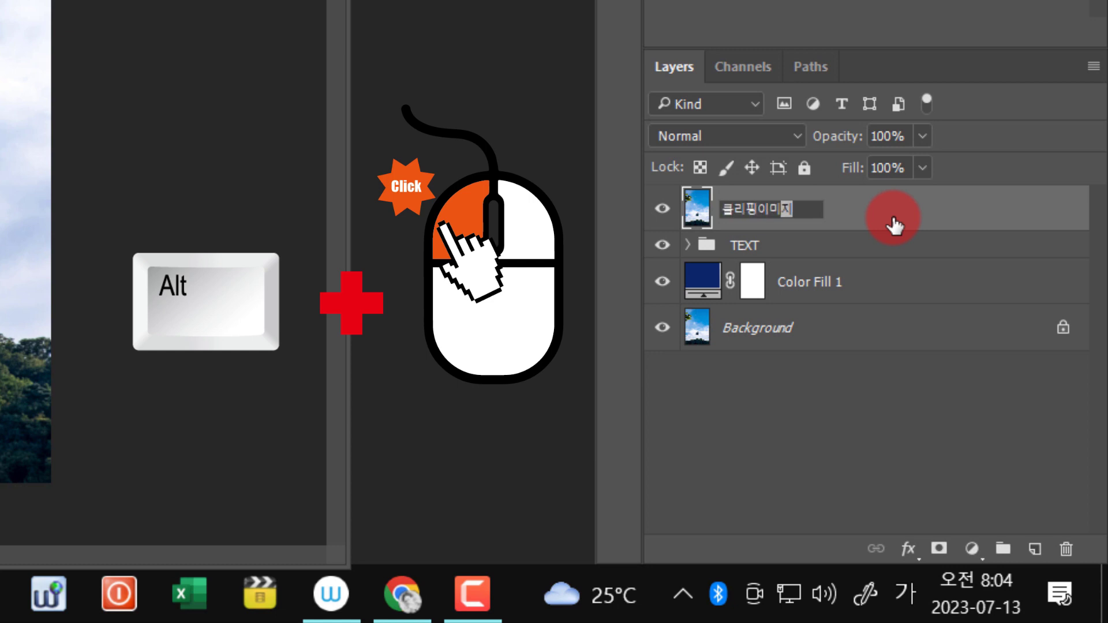
key("Return")
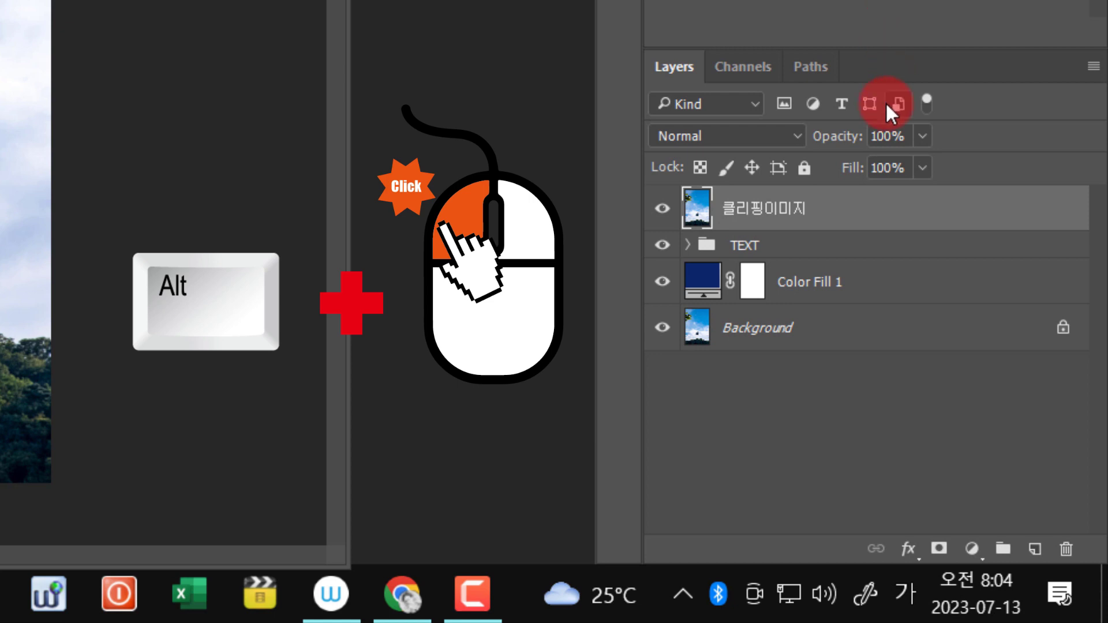
Step: Clip the 클리핑이미지 photo layer to the TEXT group so the photo fills only the lettering
right_click(835, 217)
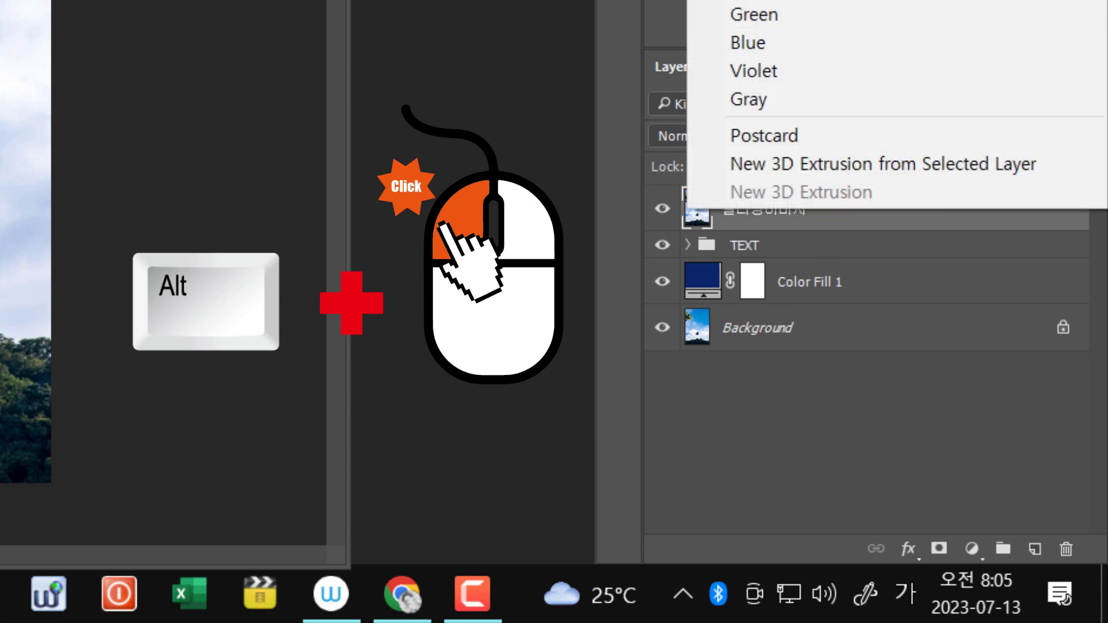
key("Escape")
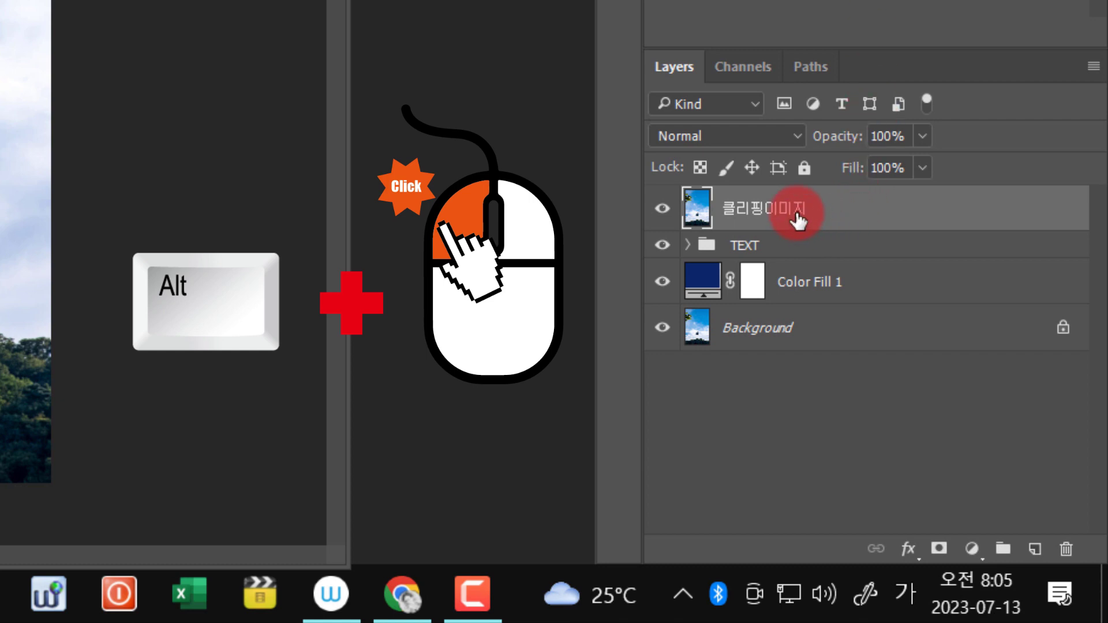
key("alt")
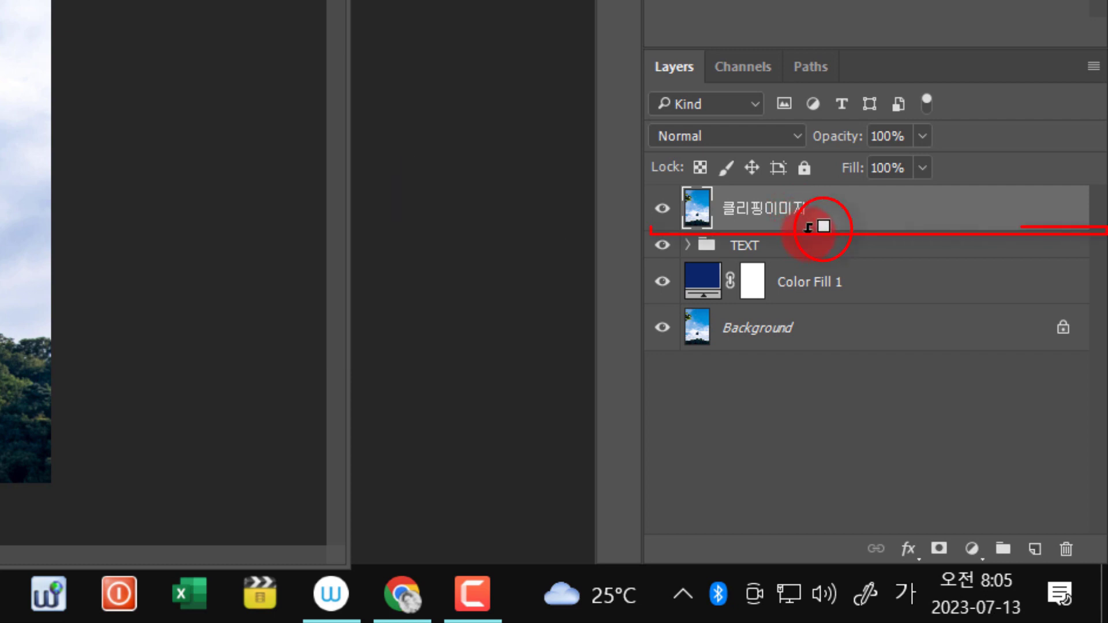
left_click(819, 225, "alt")
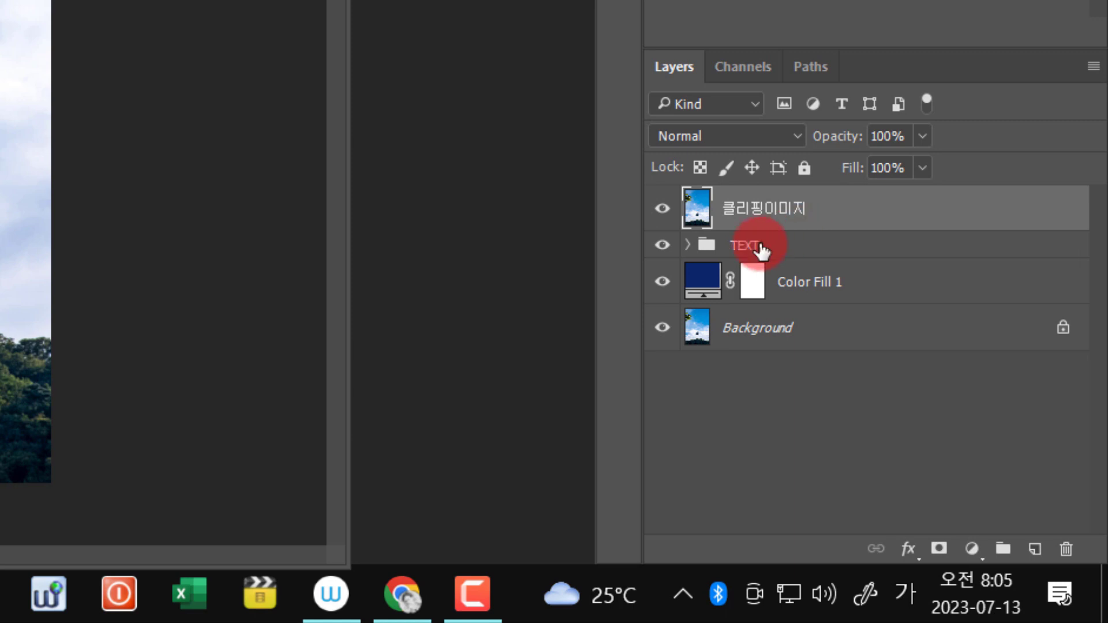
left_click(828, 226, "alt")
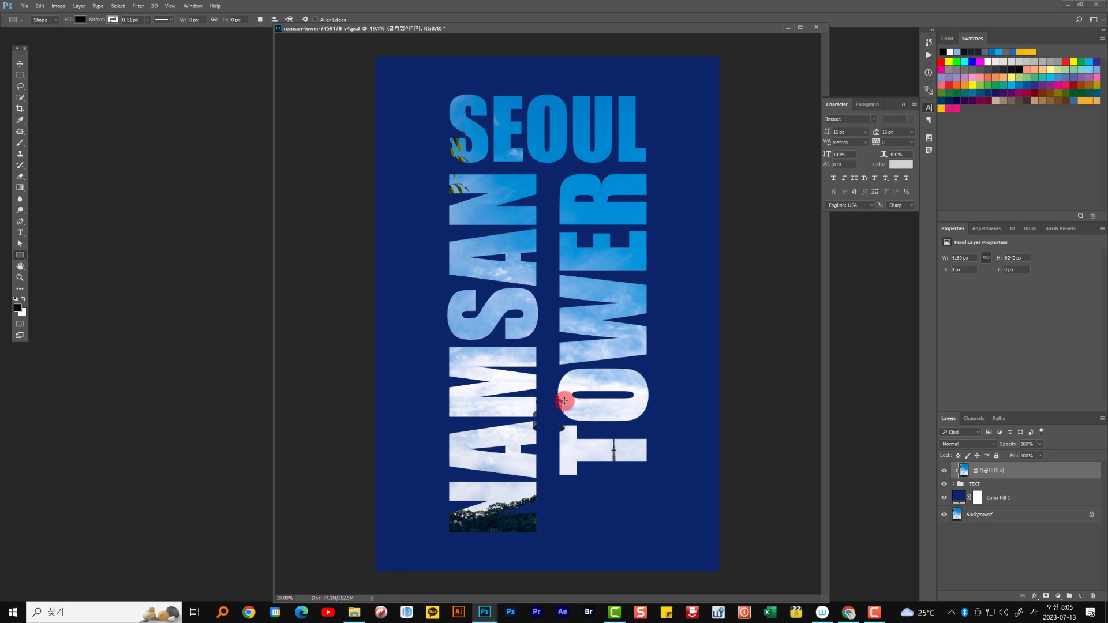
Step: Move the clipped photo about 518 px left and 267 px up so the tower stands within the NAMSAN lettering
left_click(18, 64)
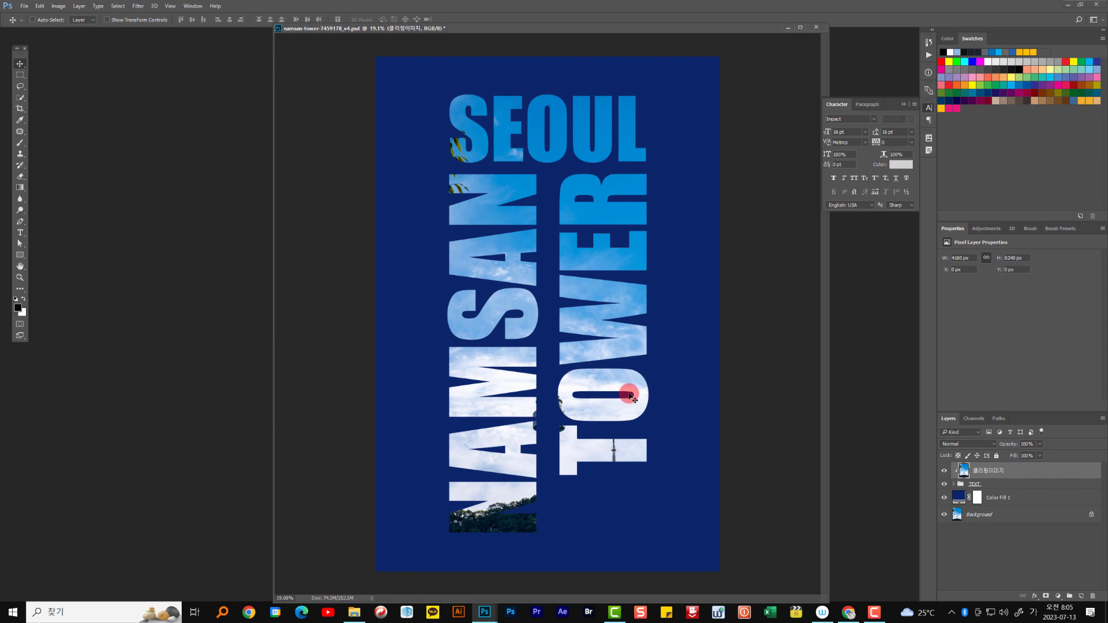
left_click_drag(631, 397, 584, 381)
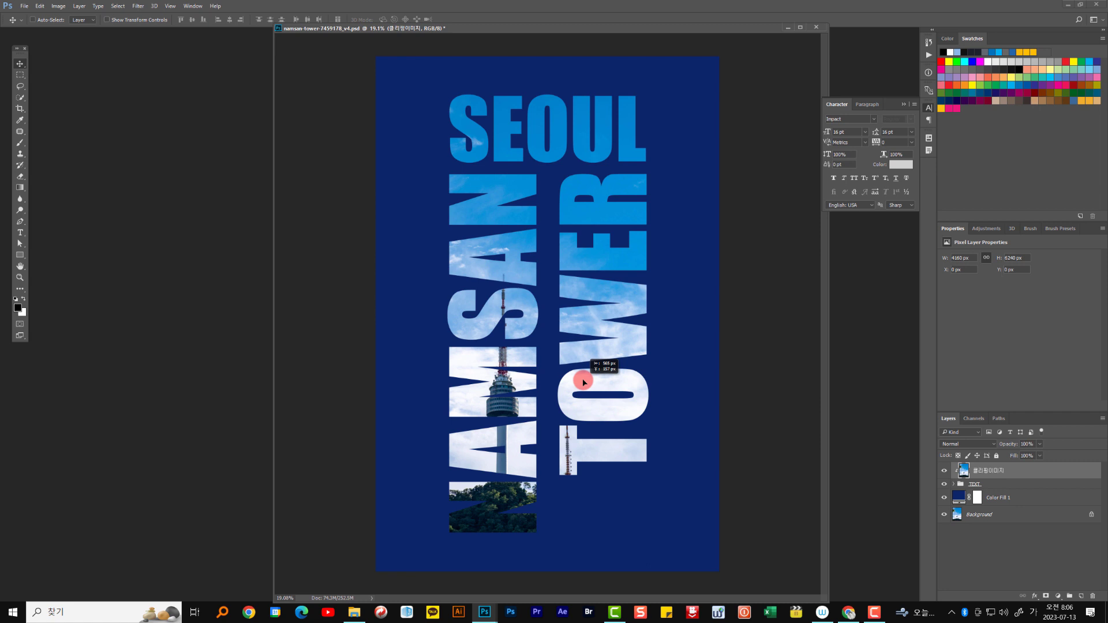
left_click_drag(583, 382, 588, 373)
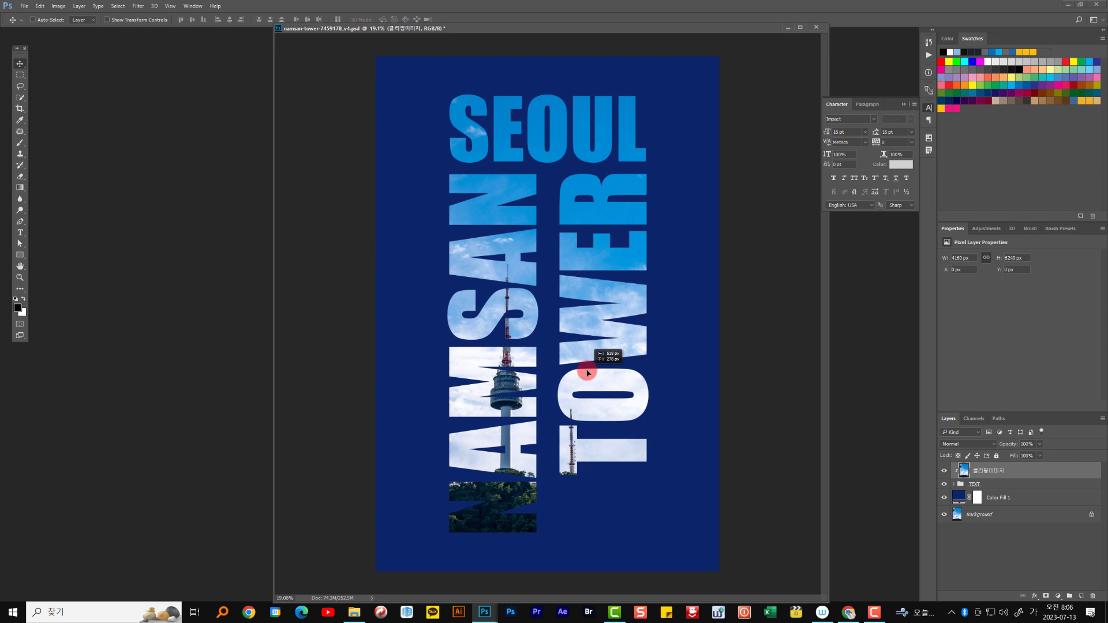
left_click_drag(588, 373, 587, 373)
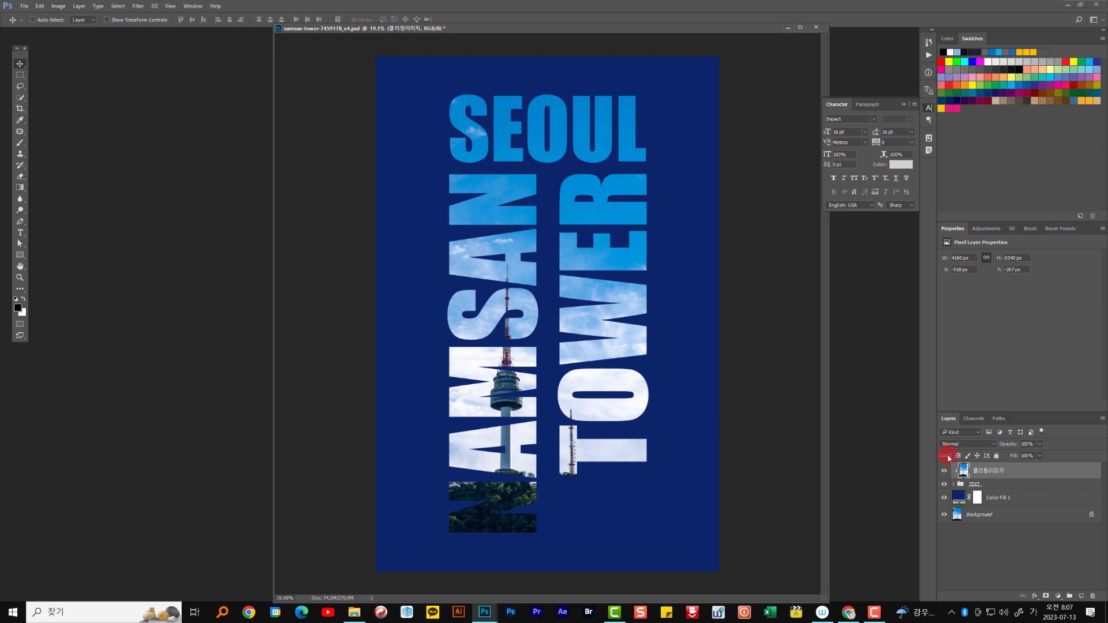
Step: Duplicate the 클리핑이미지 layer and release the clipping mask from the copy
left_click(1022, 472)
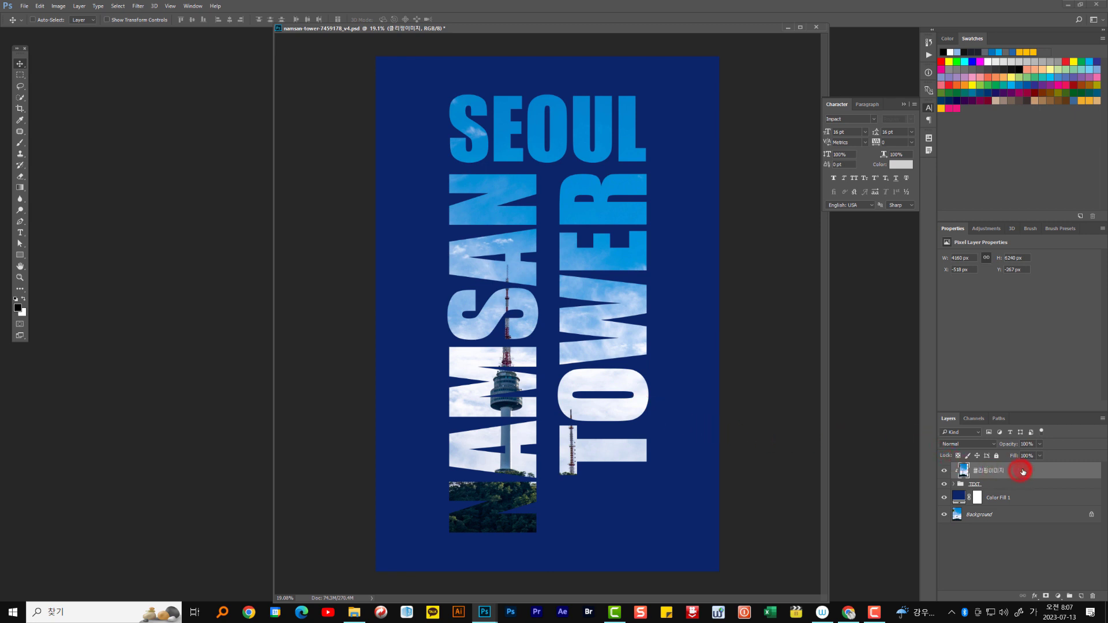
left_click_drag(1022, 471, 1082, 597)
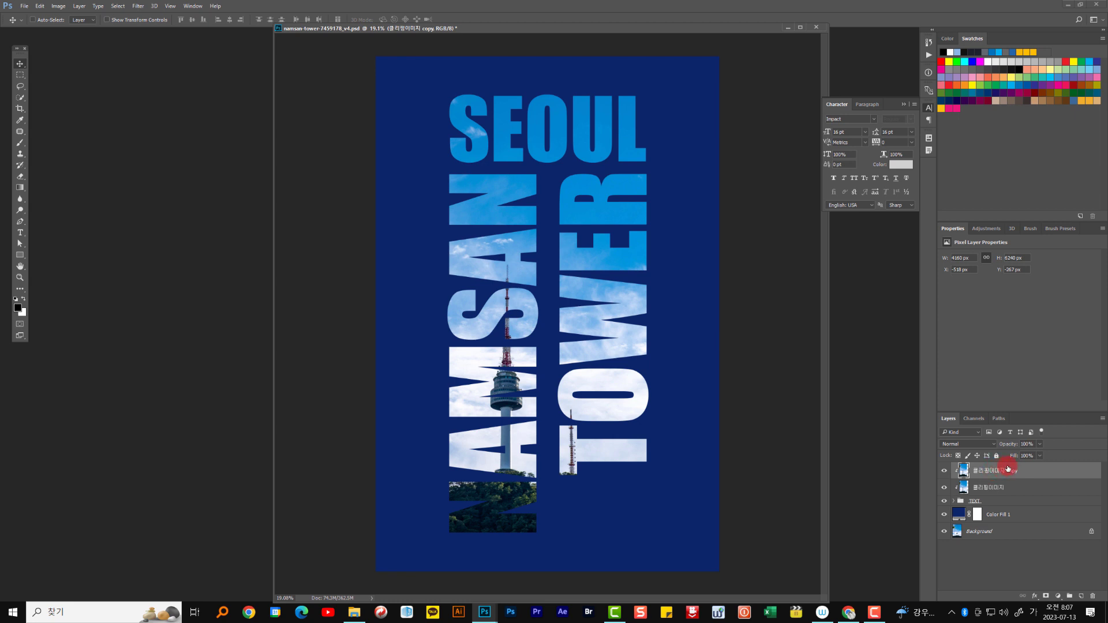
right_click(1019, 471)
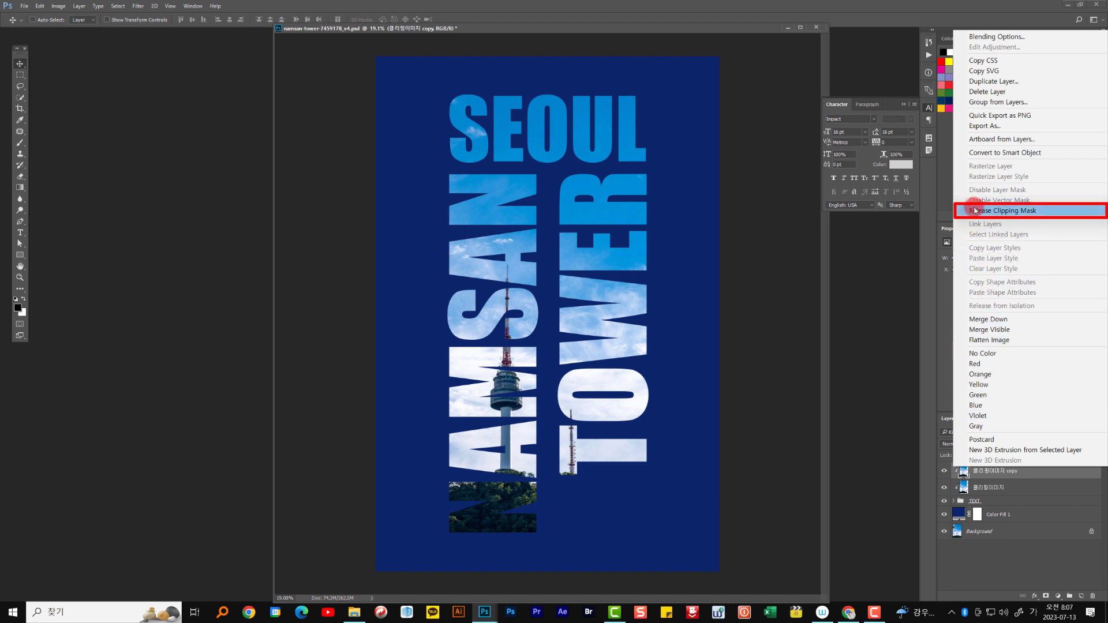
left_click(976, 212)
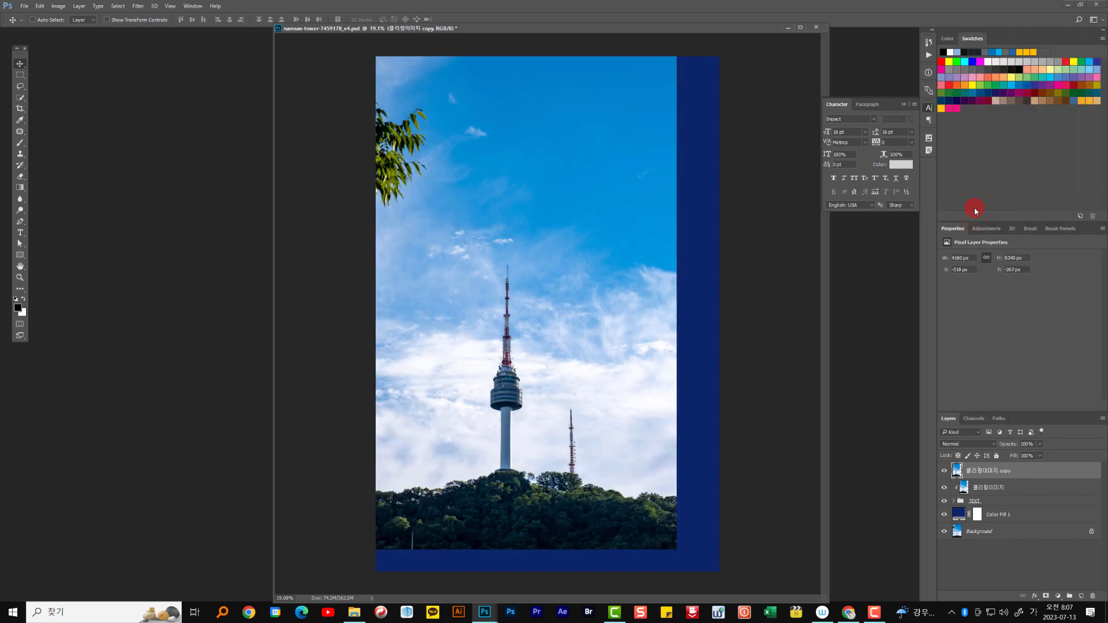
Step: Clip the 클리핑이미지 copy layer to the lettering and release its clipping mask again
left_click(1020, 475, "alt")
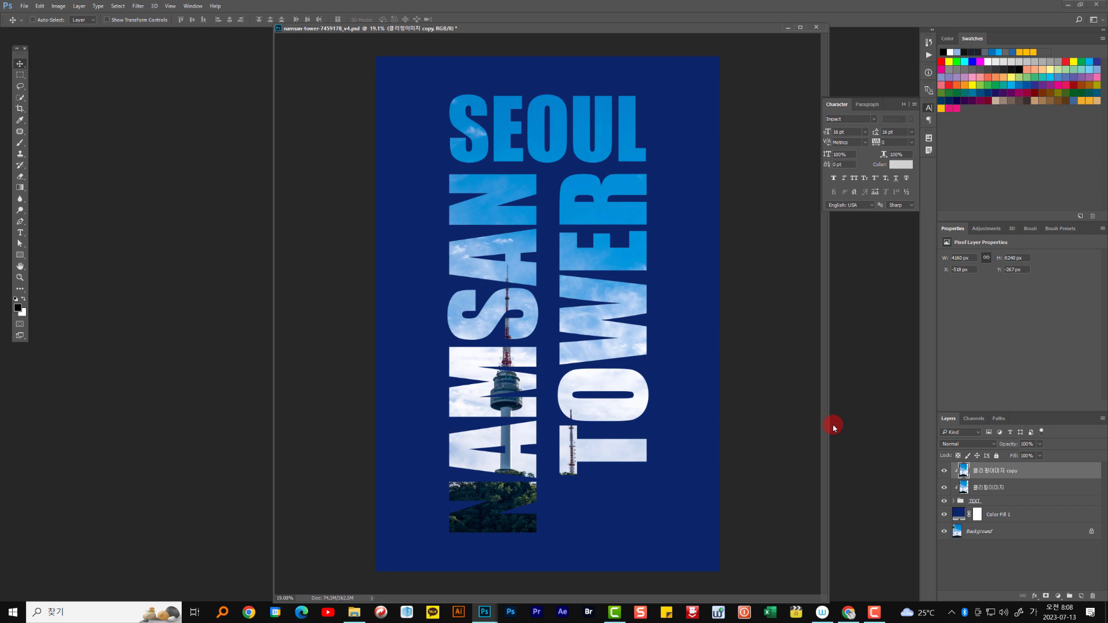
right_click(1026, 472)
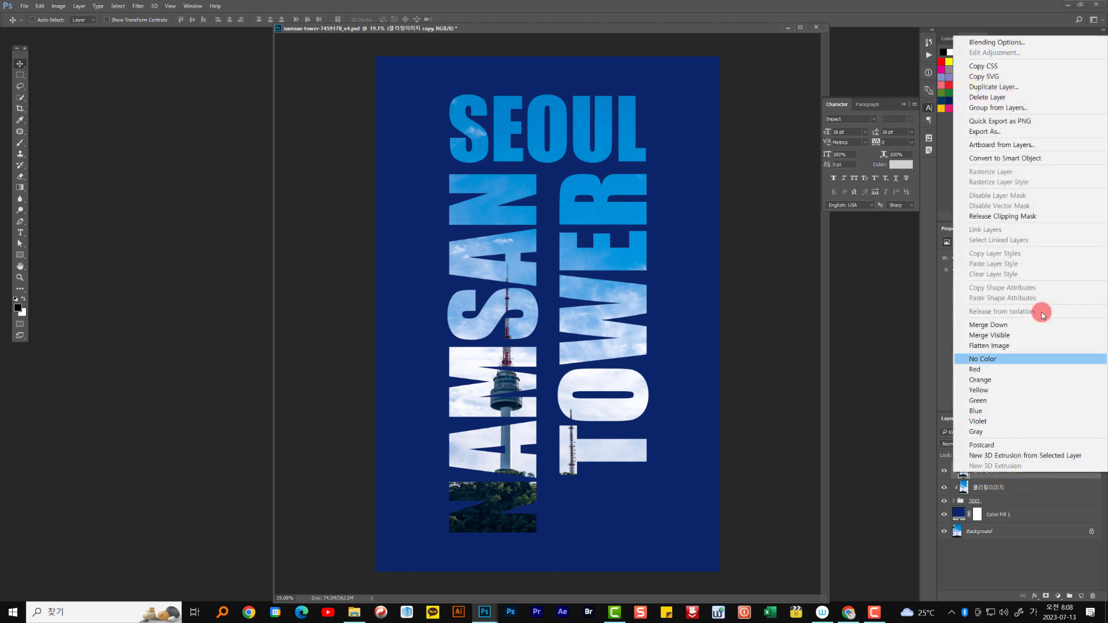
left_click(1004, 216)
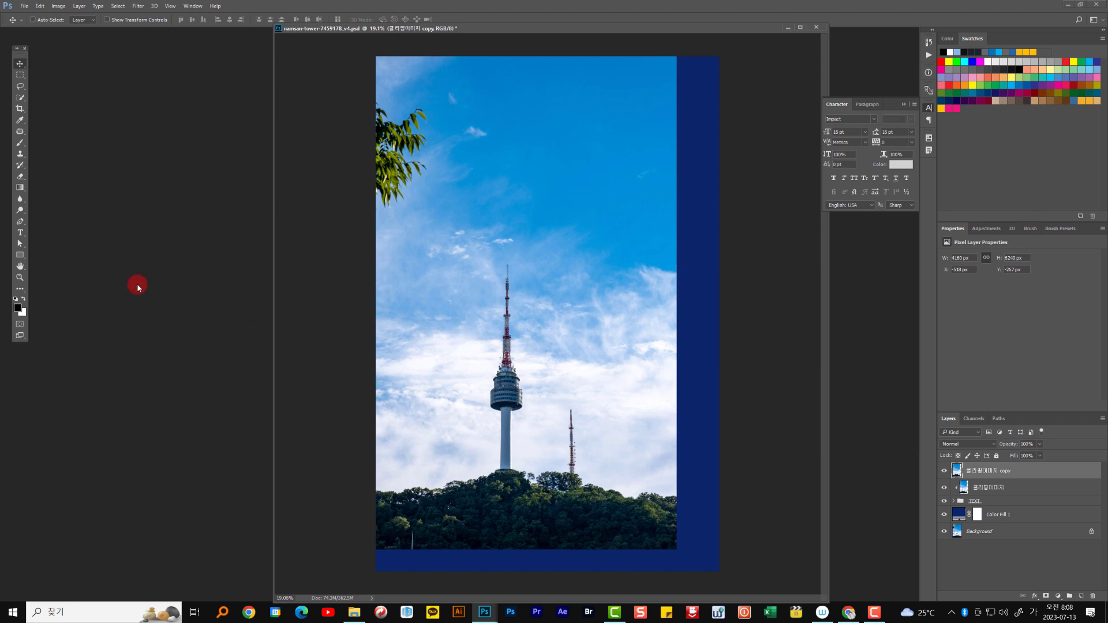
Step: Select the tower's observation deck and shaft on the 클리핑이미지 copy layer with the Quick Selection tool
left_click(20, 277)
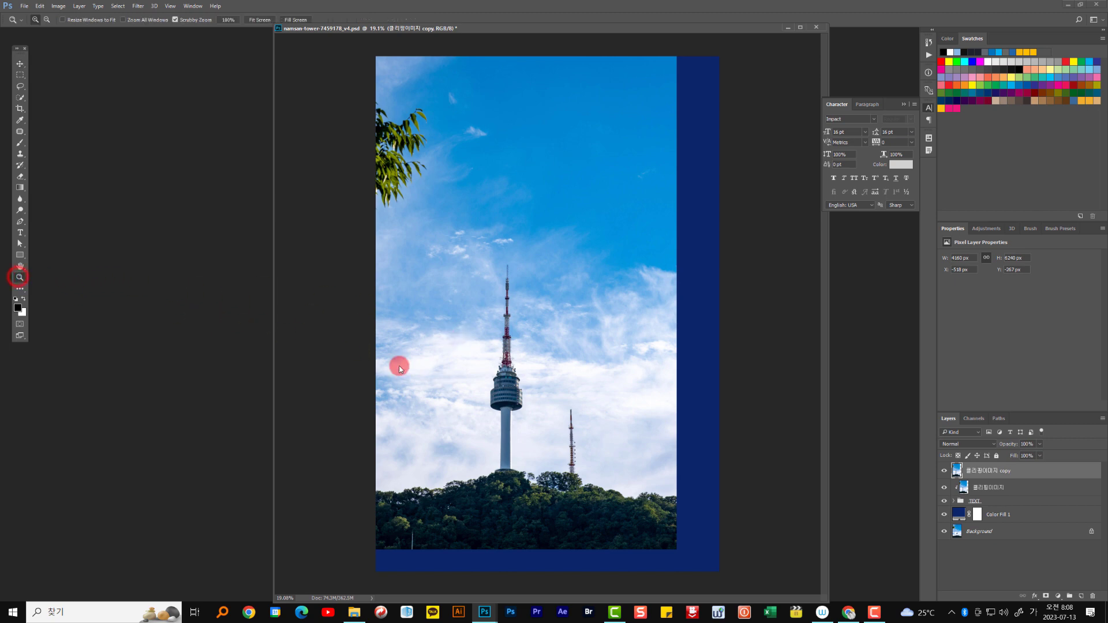
left_click(501, 424)
left_click(496, 425)
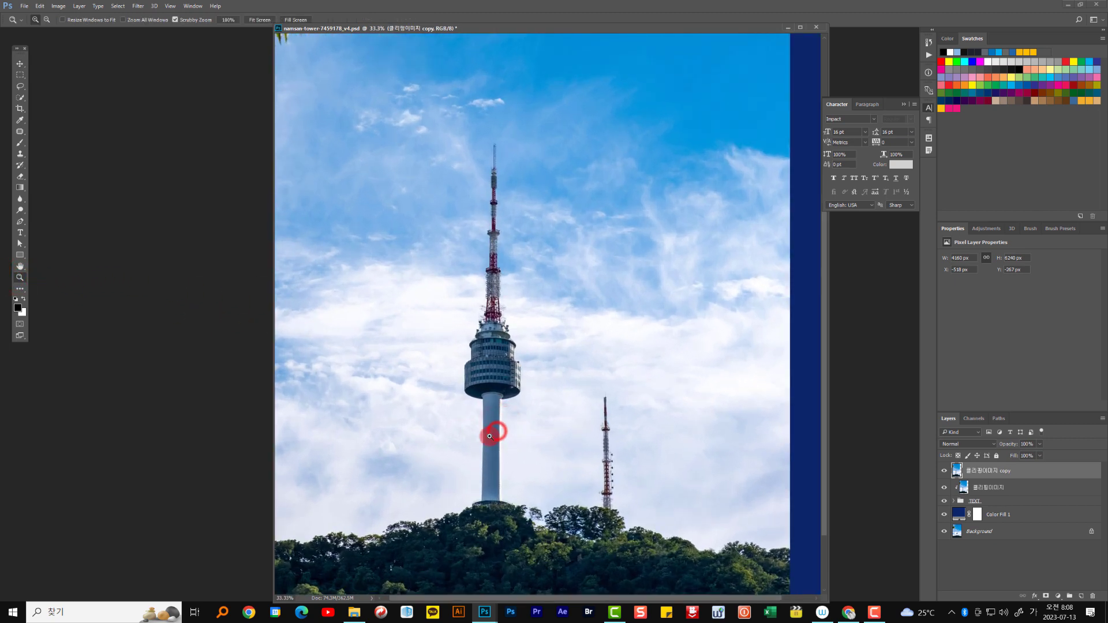
left_click(489, 436)
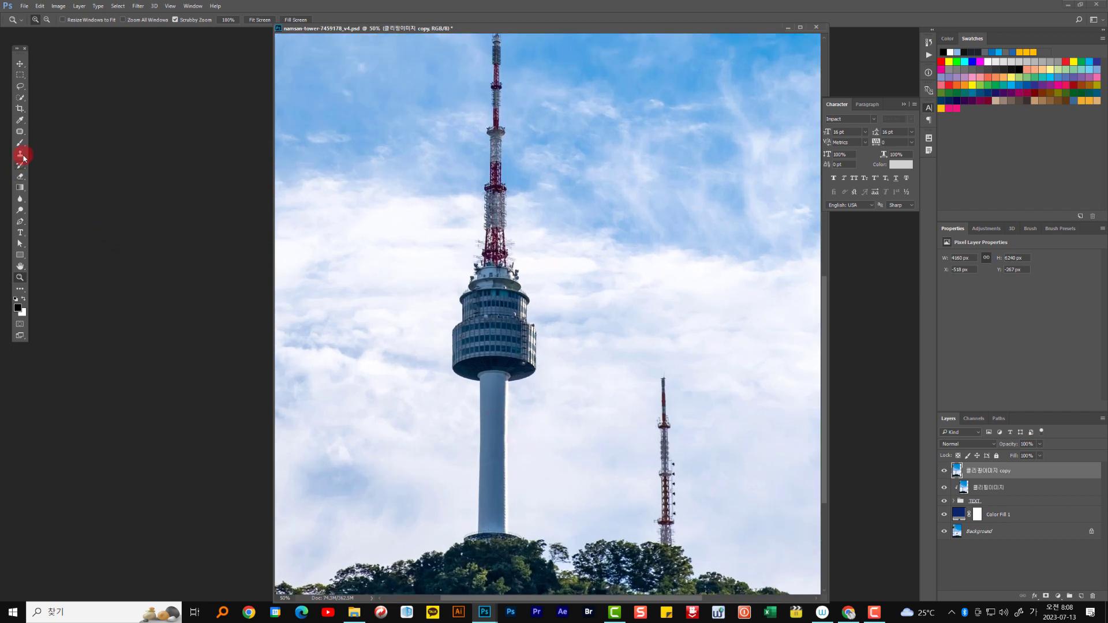
left_click(24, 100)
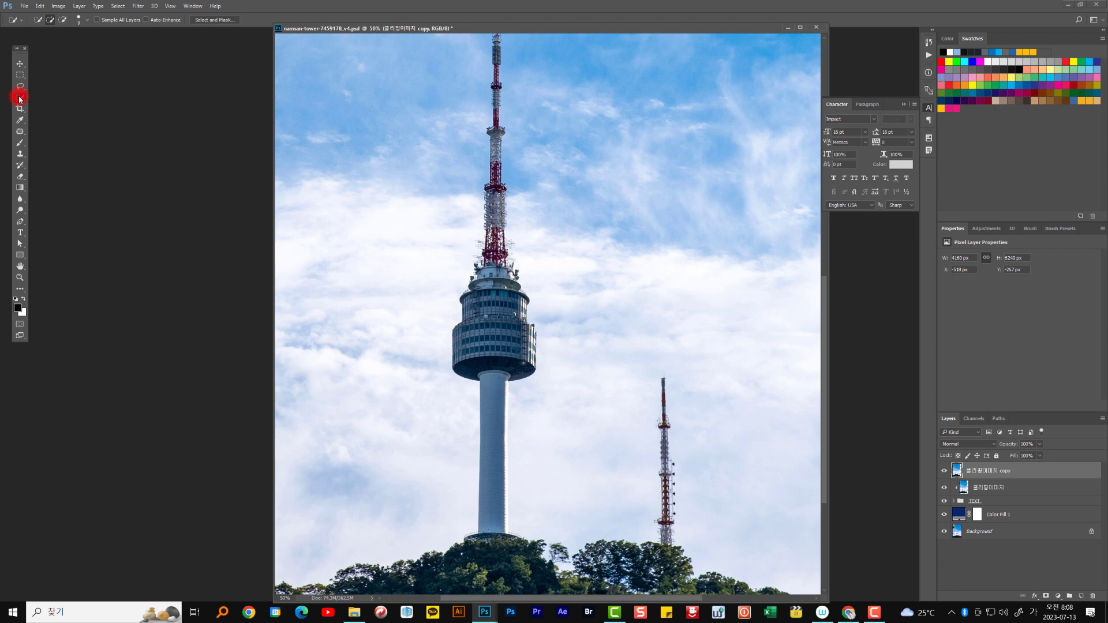
left_click(43, 97)
mouse_move(506, 294)
left_mouse_down()
mouse_move(490, 300)
mouse_move(493, 312)
mouse_move(530, 337)
mouse_move(527, 353)
mouse_move(502, 366)
mouse_move(501, 412)
left_mouse_up()
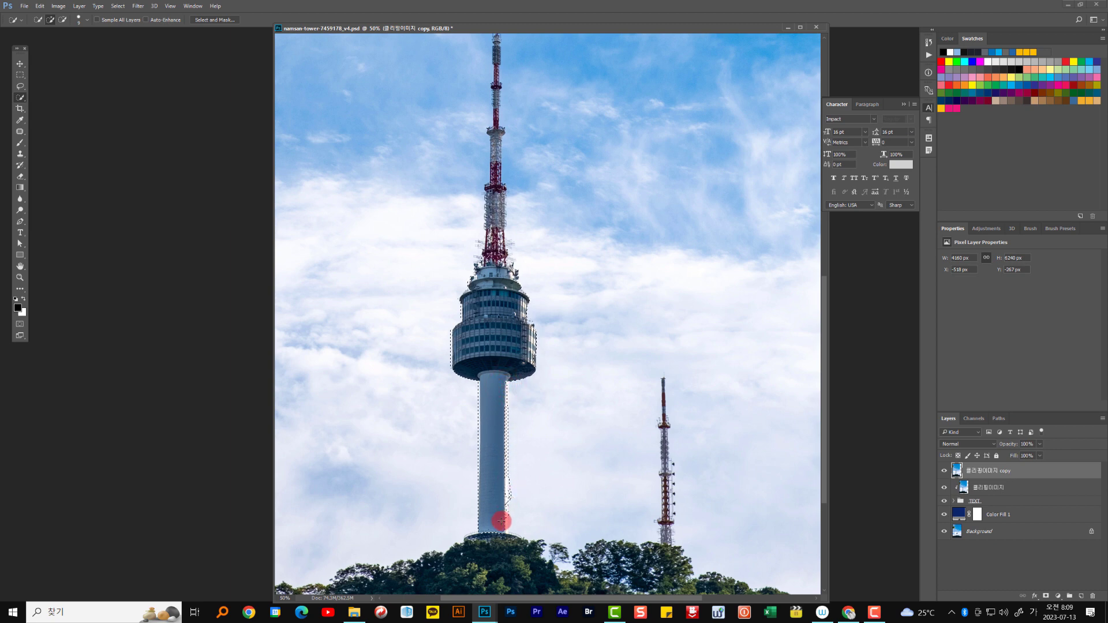
Step: Refine the selection at the shaft's base and subtract the excess sky along the shaft's right edge
left_click_drag(503, 535, 507, 501)
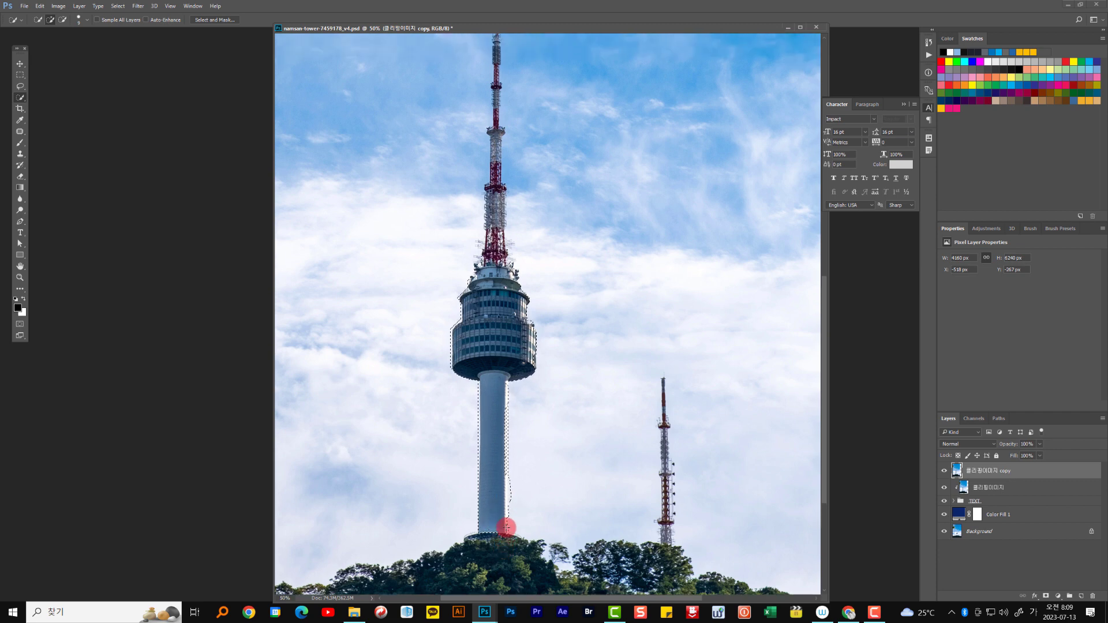
key("alt")
left_click_drag(520, 493, 514, 494)
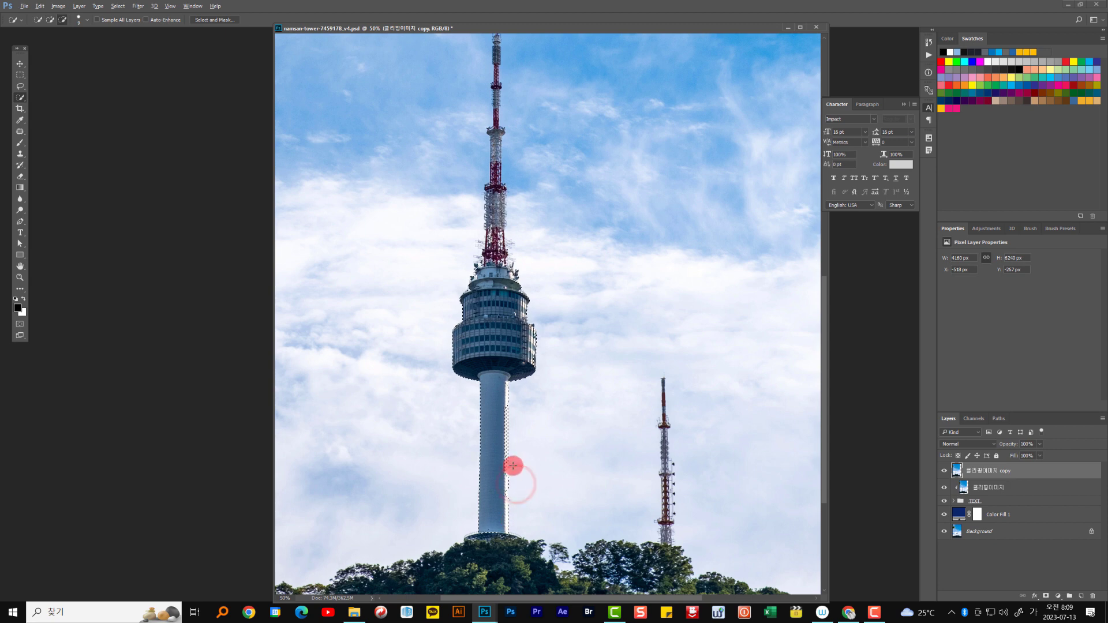
scroll(513, 503, "up", 5)
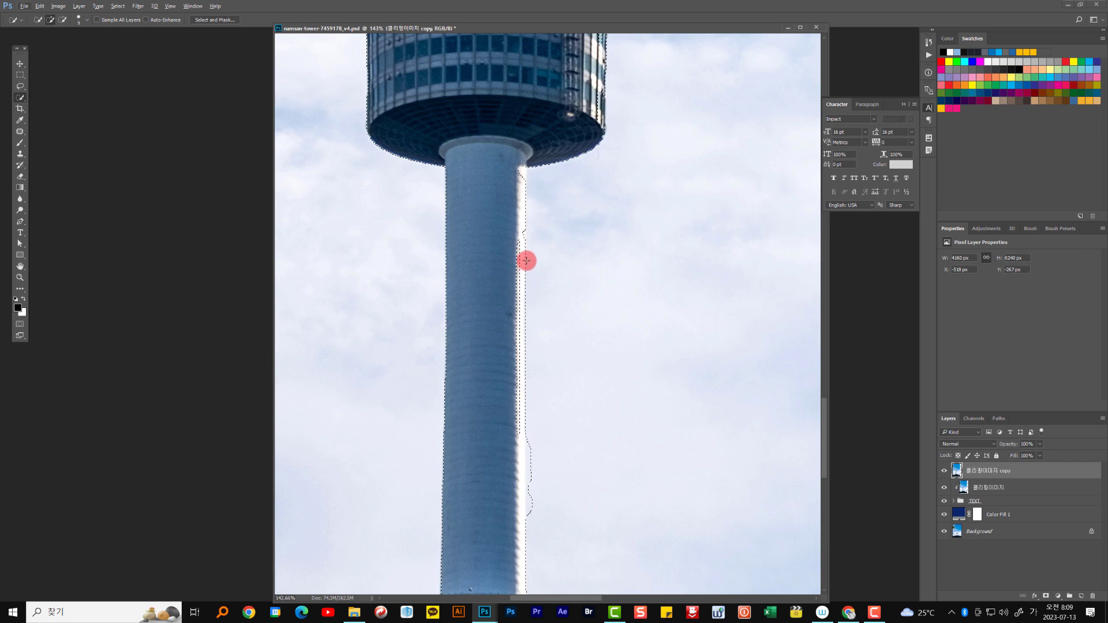
scroll(530, 262, "down", 3)
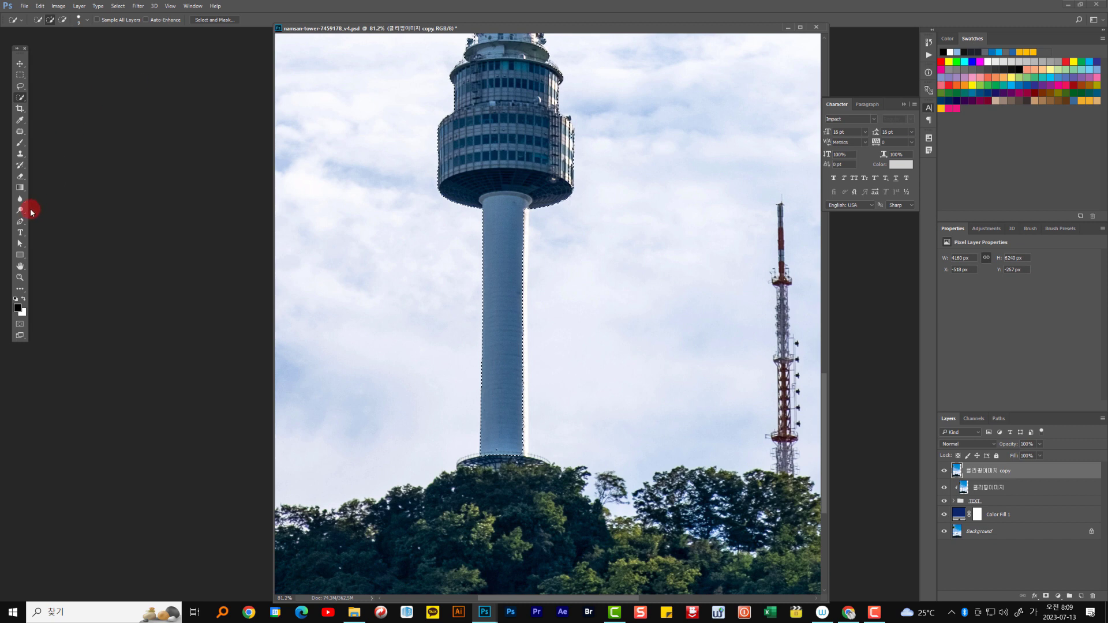
Step: Draw a closed Pen tool path in Path mode around the bright right edge of the tower shaft
left_click(20, 221)
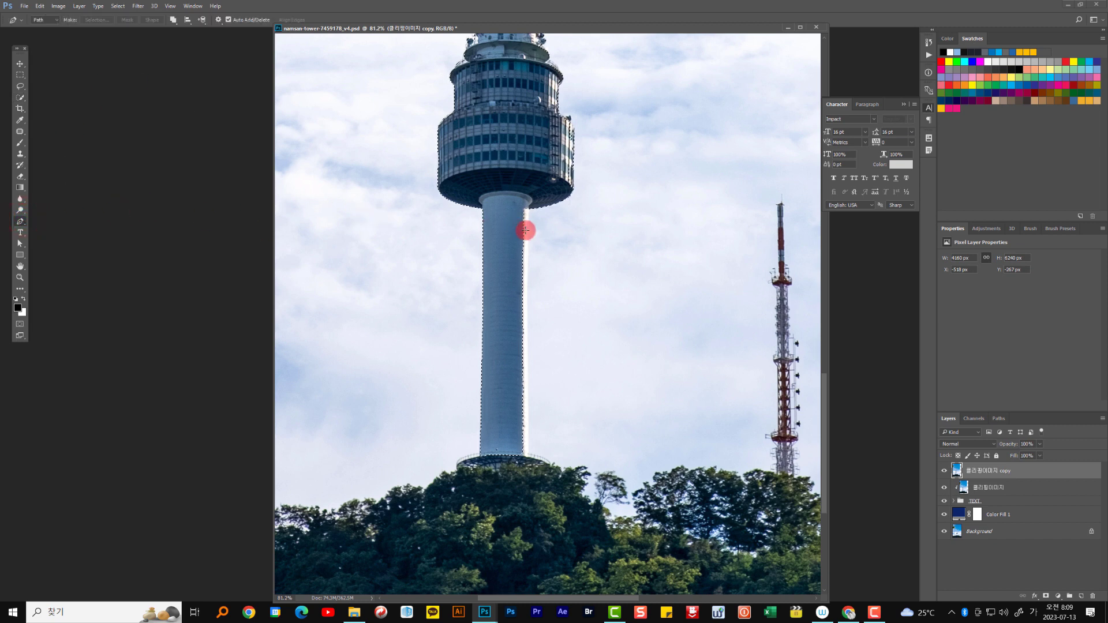
left_click(58, 22)
left_click(44, 33)
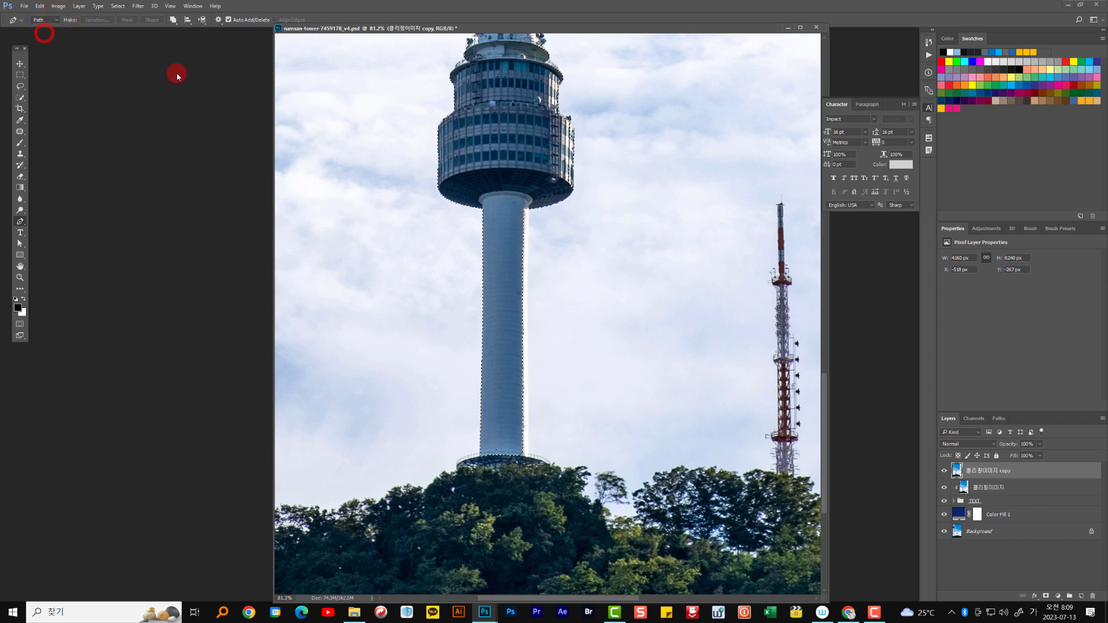
left_click(527, 204)
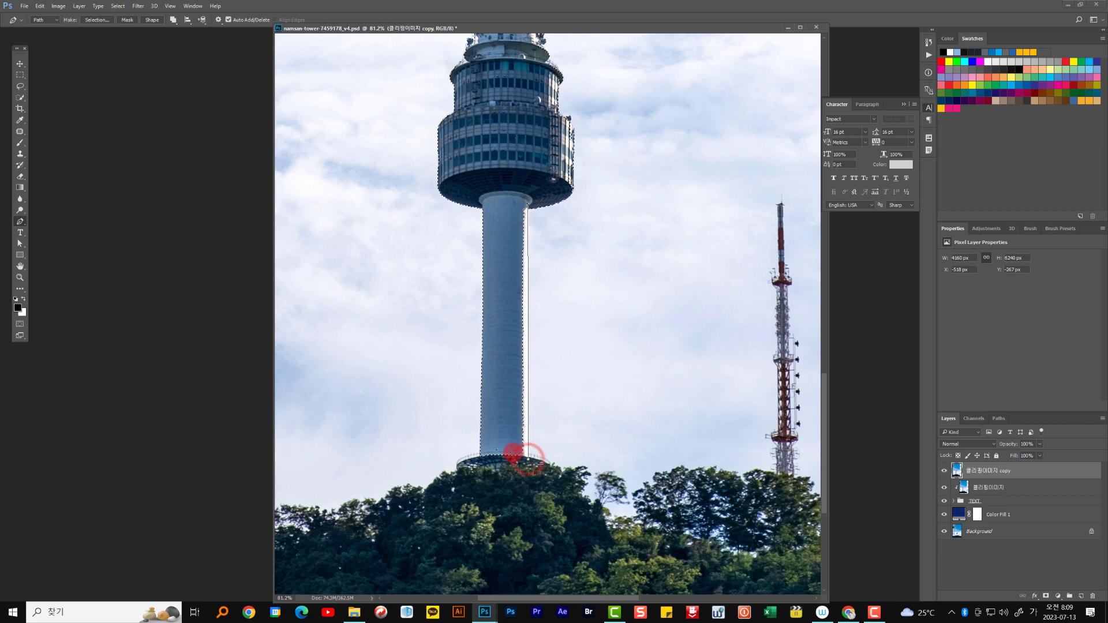
left_click(505, 442)
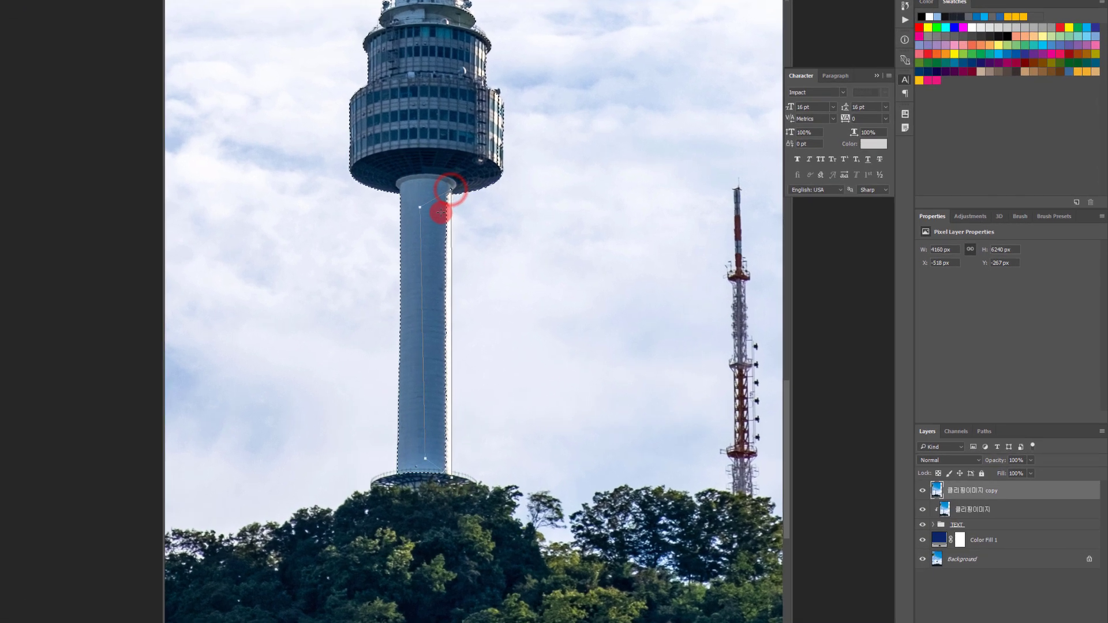
Step: Convert the path to a selection with a 1-pixel feather, using Add to Selection
right_click(529, 207)
left_click(236, 240)
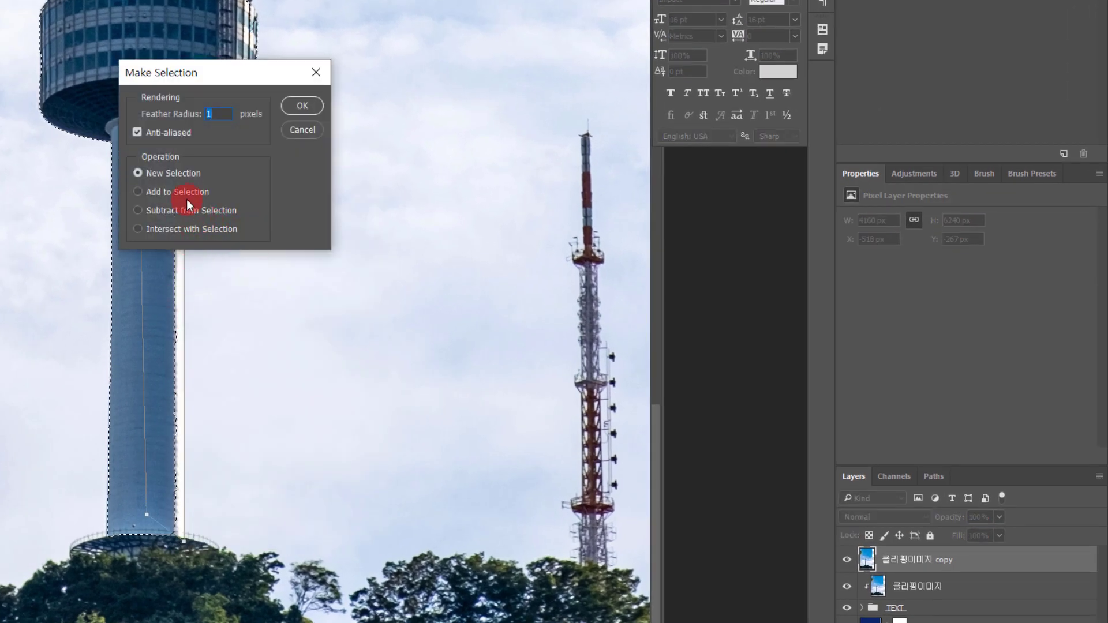
left_click(140, 191)
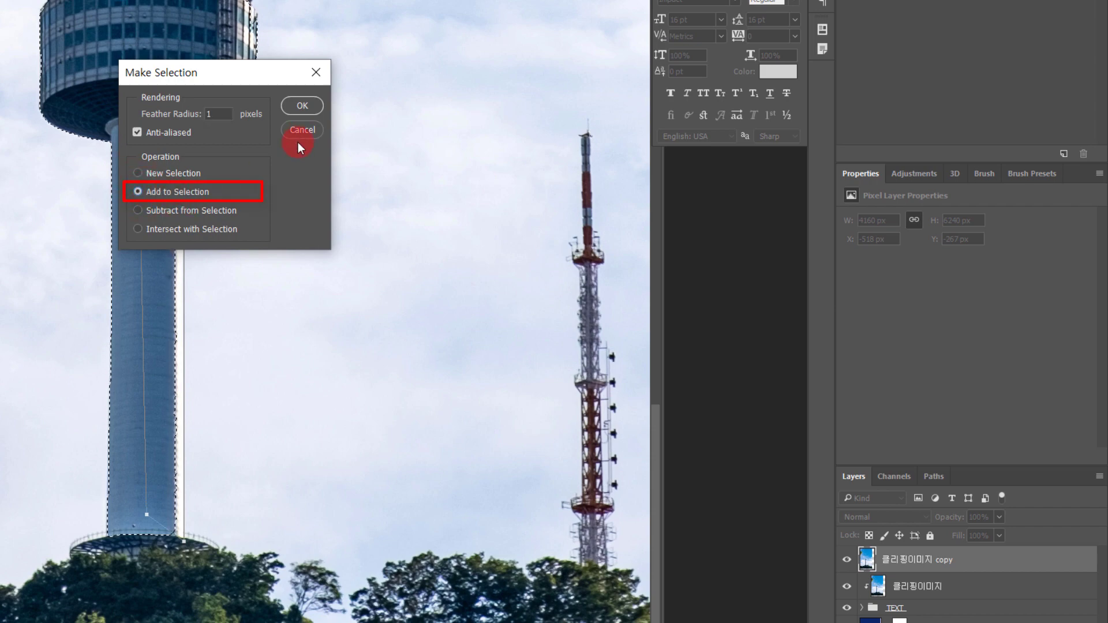
left_click(307, 105)
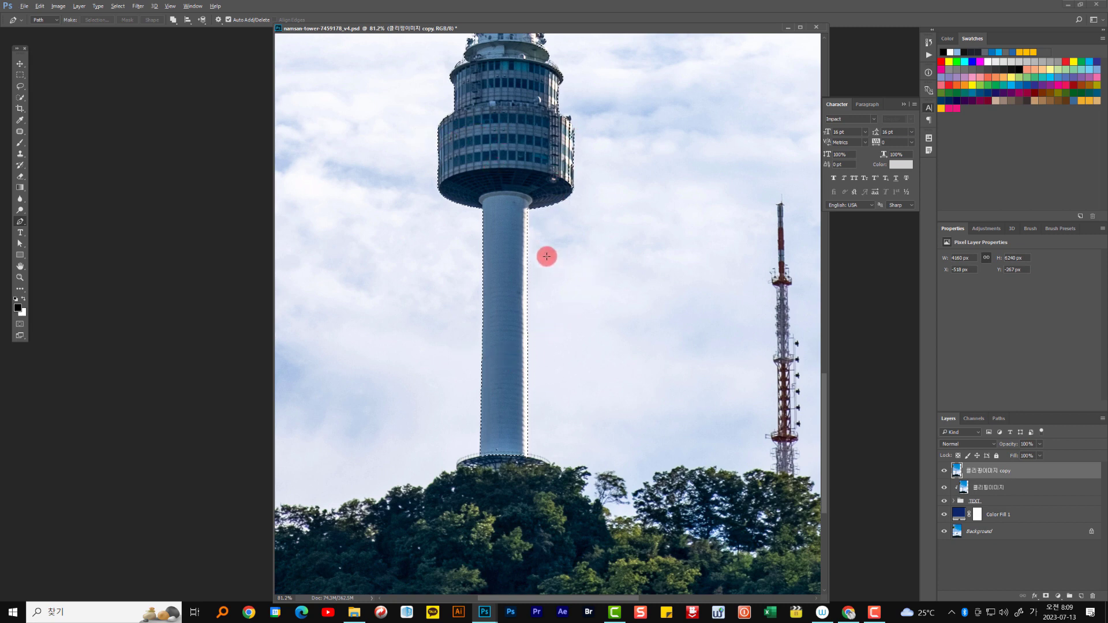
Step: Add a layer mask to the 클리핑이미지 copy layer from the tower selection
scroll(546, 259, "down", 3)
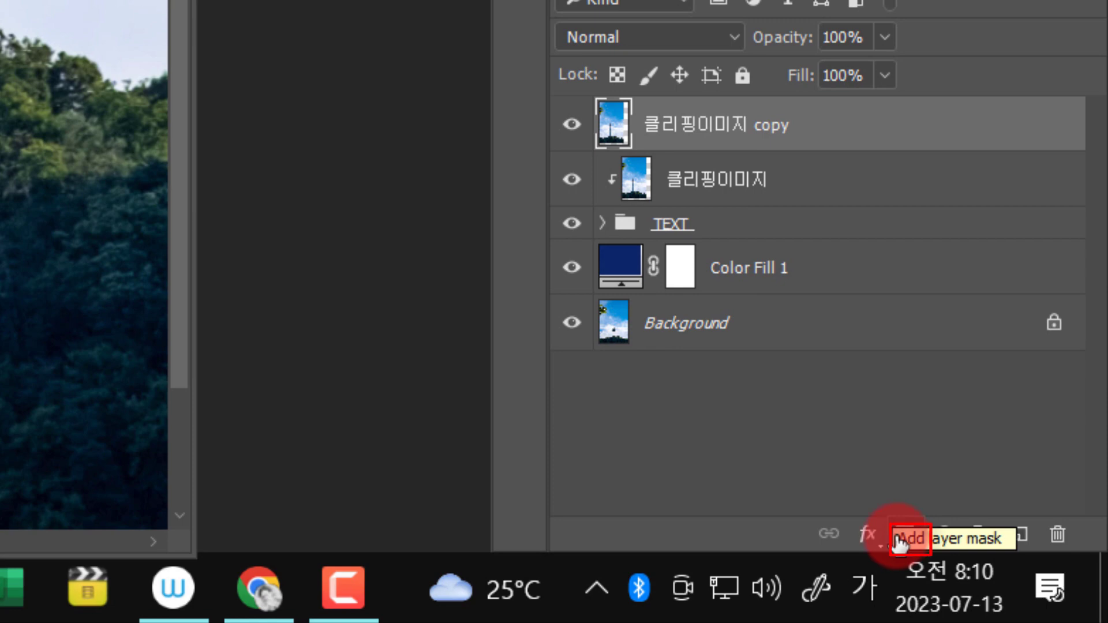
left_click(899, 542)
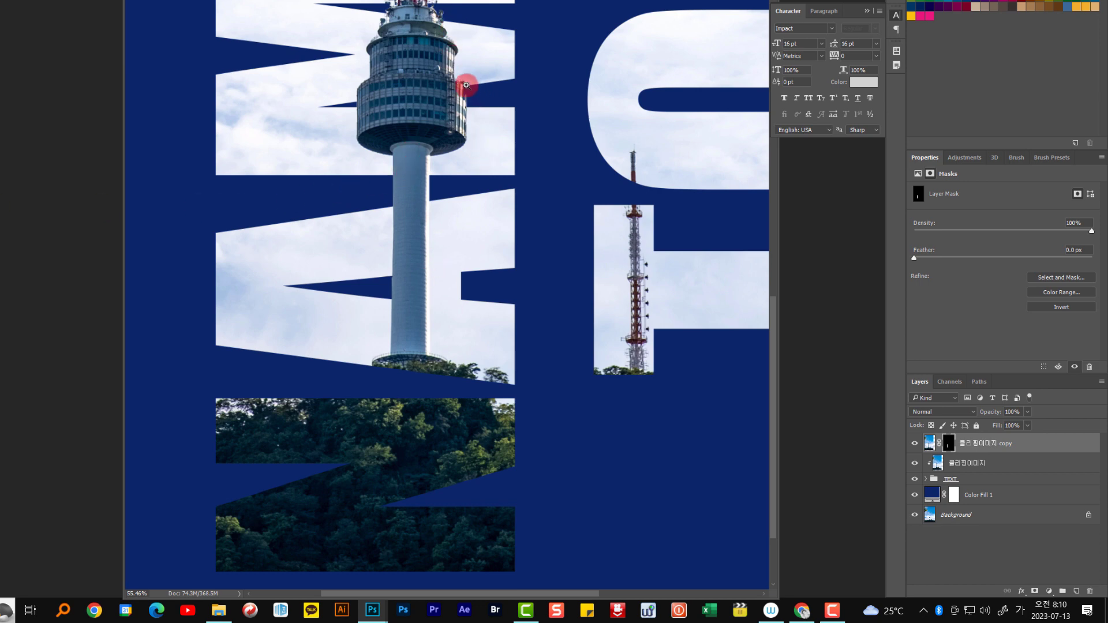
Step: Paint white on the copy layer's mask along the observation deck's right edge to restore its missing parts
left_click_drag(467, 84, 512, 156)
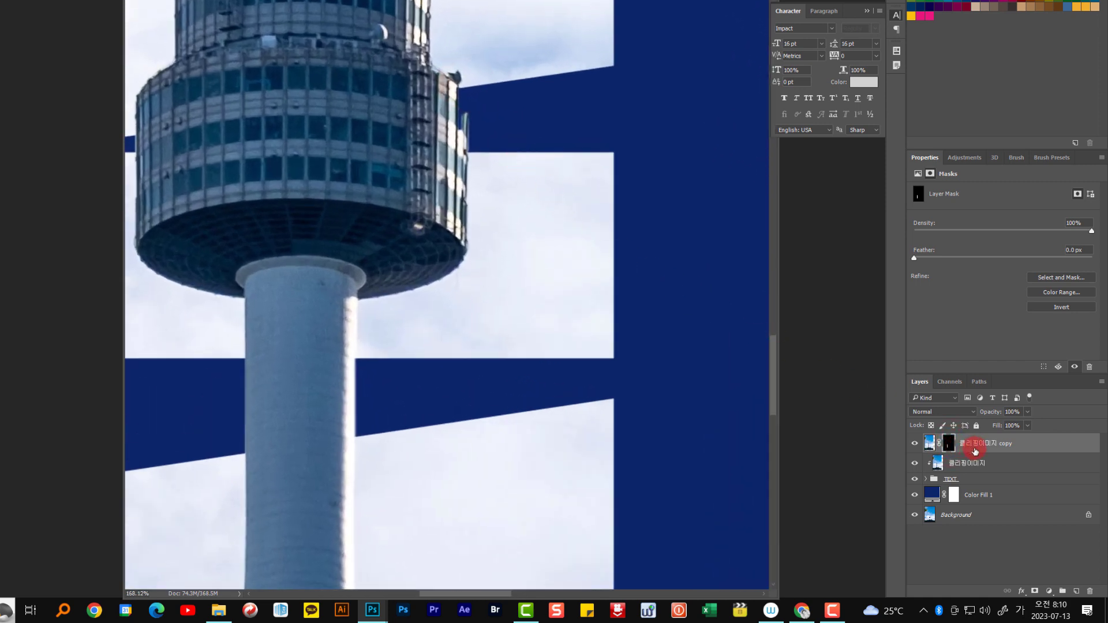
left_click(949, 446)
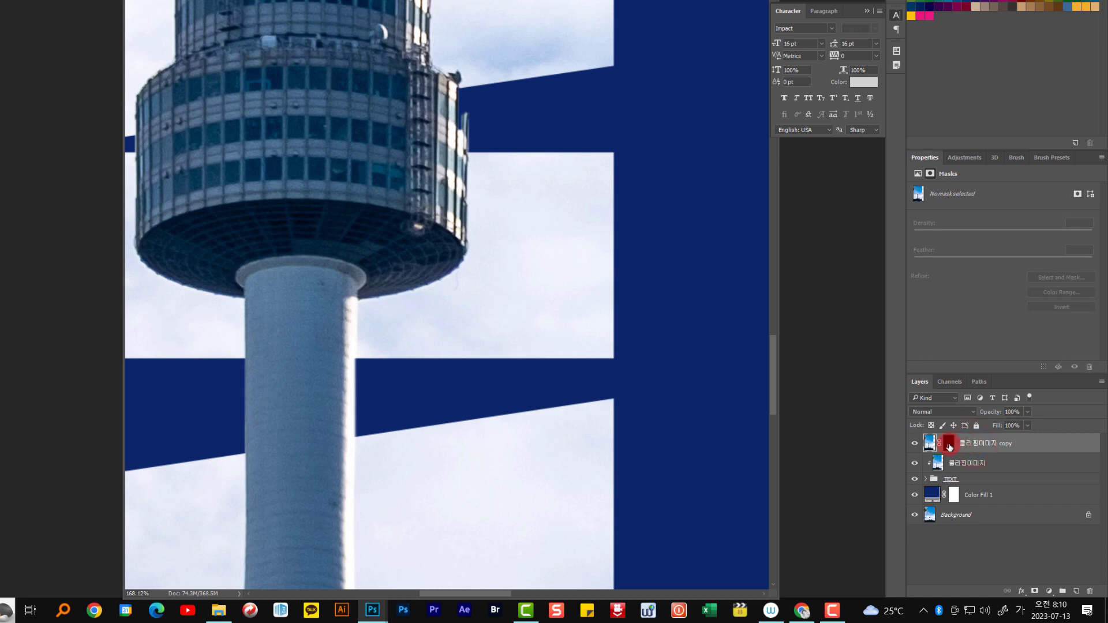
key("ctrl+i")
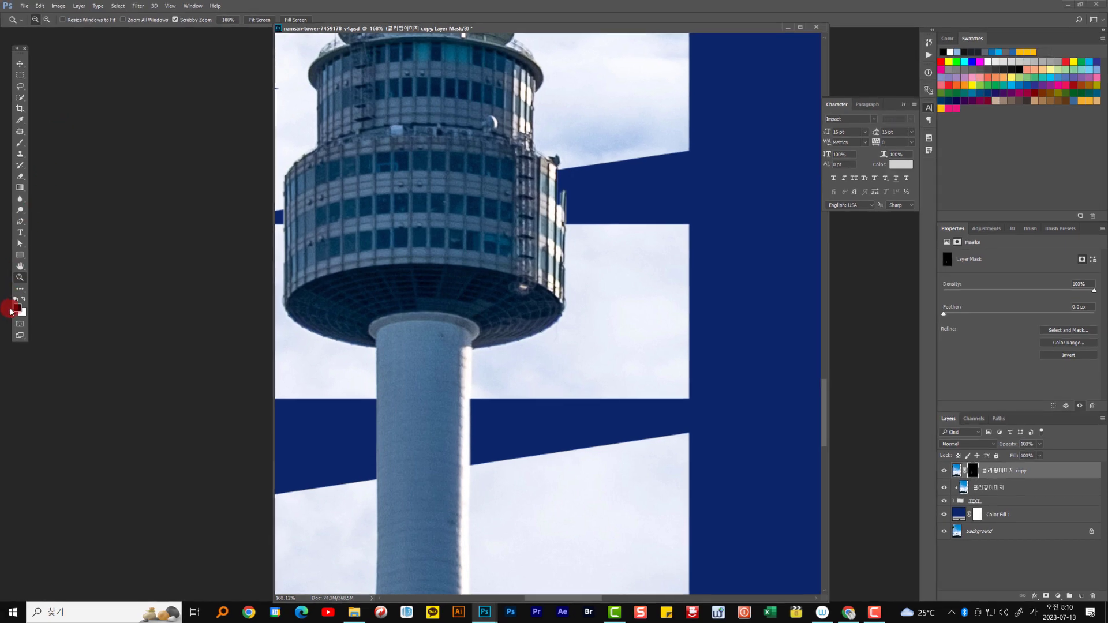
left_click(24, 299)
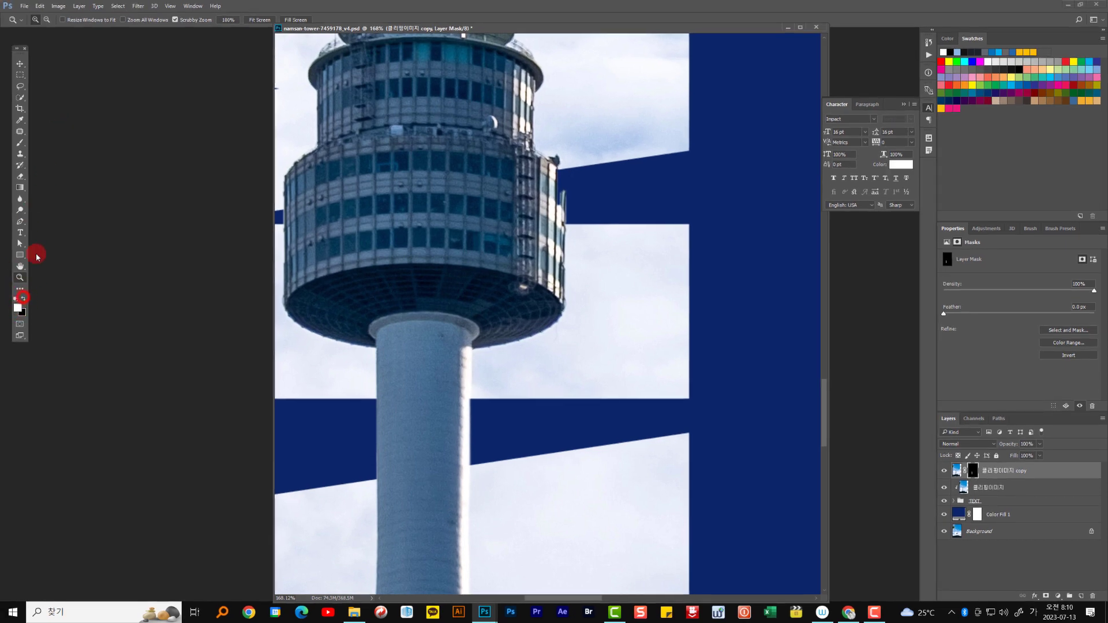
left_click(25, 145)
mouse_move(549, 151)
left_mouse_down()
mouse_move(571, 166)
mouse_move(556, 181)
left_mouse_up()
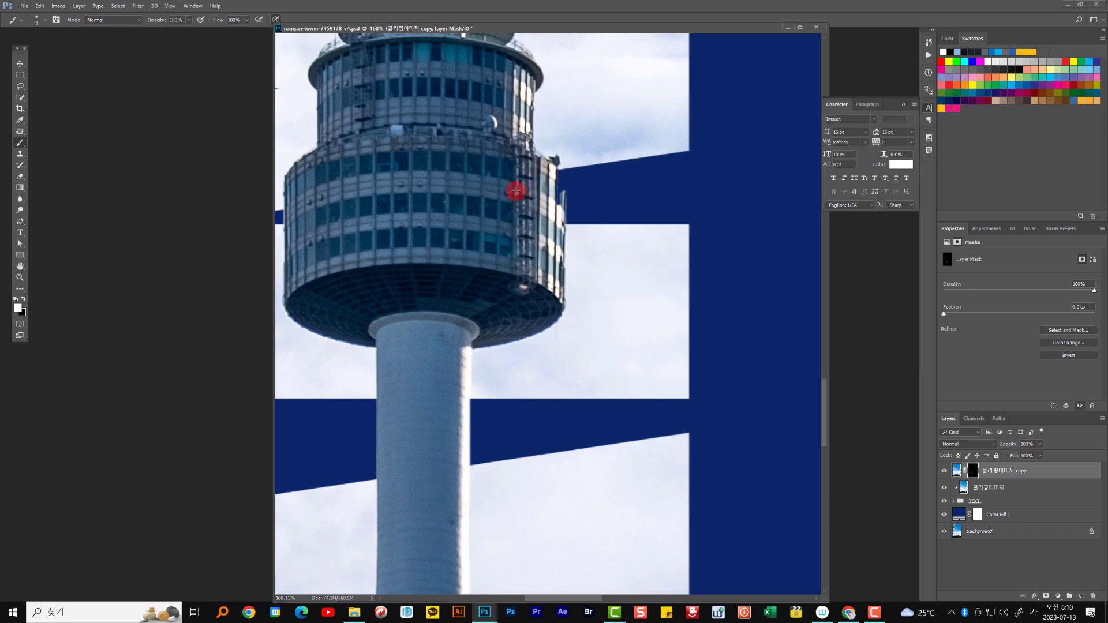
left_click_drag(511, 188, 562, 185)
scroll(559, 179, "up", 5)
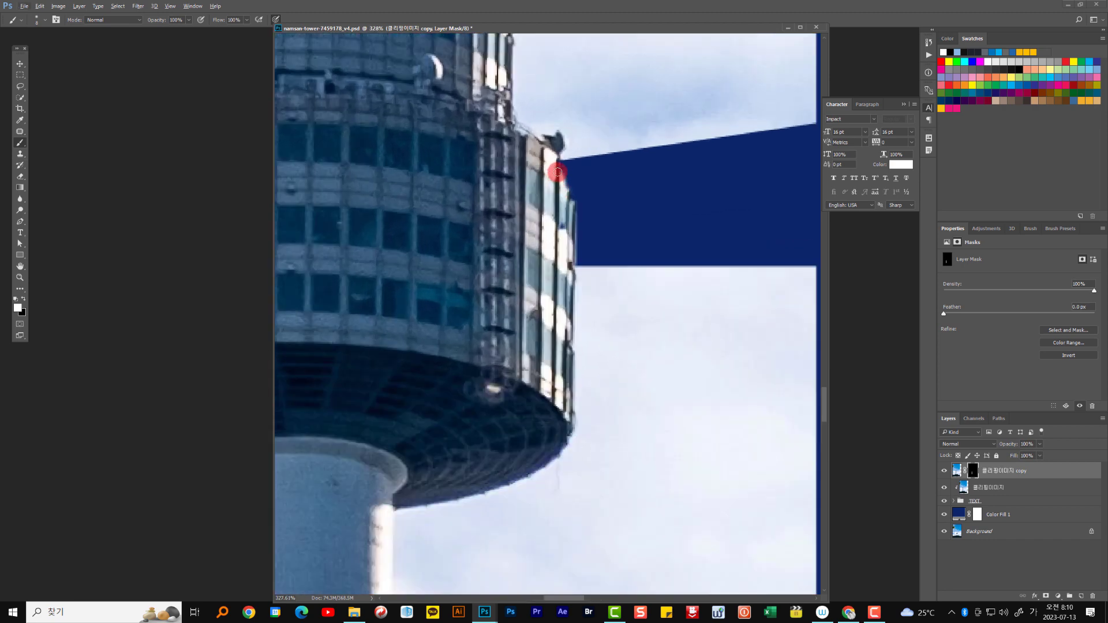
mouse_move(562, 174)
left_mouse_down()
mouse_move(568, 211)
mouse_move(554, 162)
mouse_move(573, 188)
mouse_move(566, 311)
mouse_move(551, 154)
mouse_move(514, 120)
left_mouse_up()
mouse_move(547, 163)
left_mouse_down()
mouse_move(585, 268)
mouse_move(562, 318)
left_mouse_up()
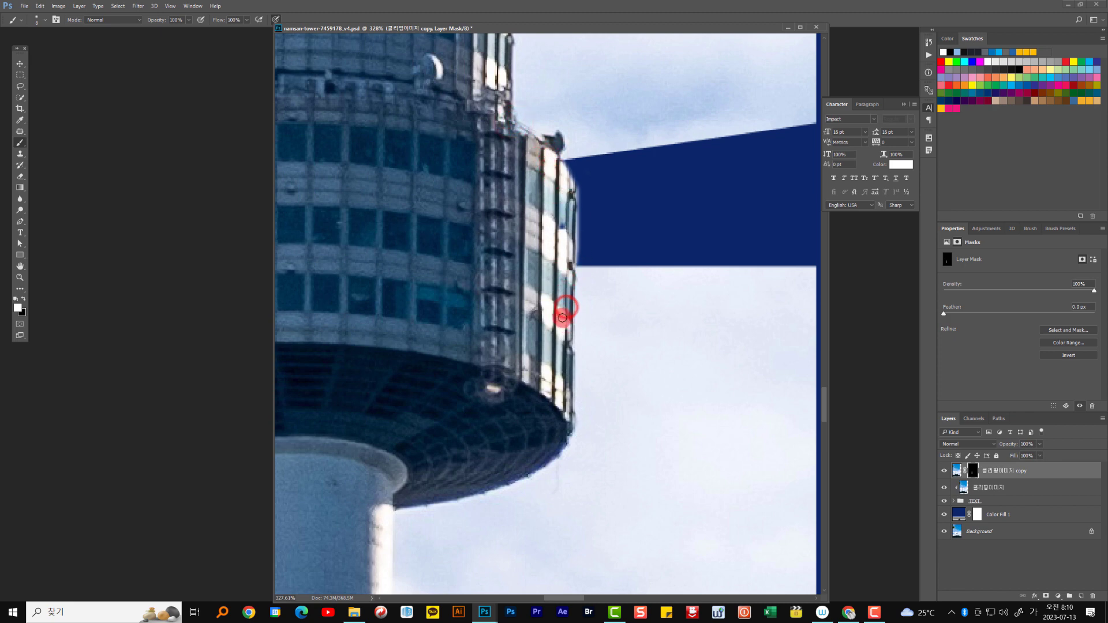
Step: Paint white on the mask with a larger soft brush to reveal the trees below the tower base, between the A and N
scroll(562, 318, "down", 4)
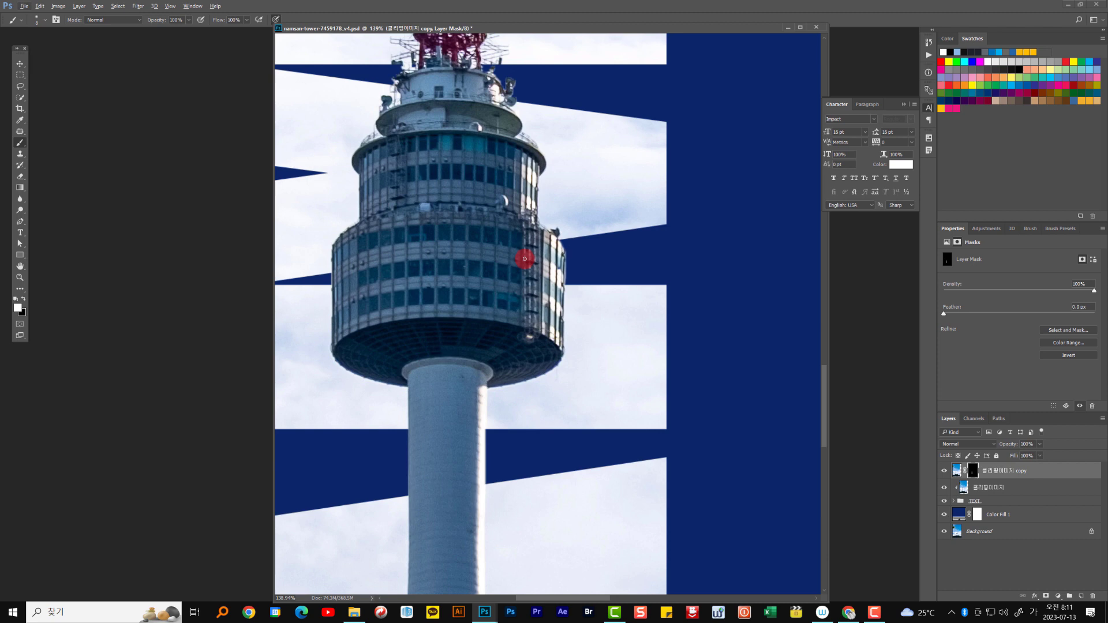
scroll(502, 300, "down", 1)
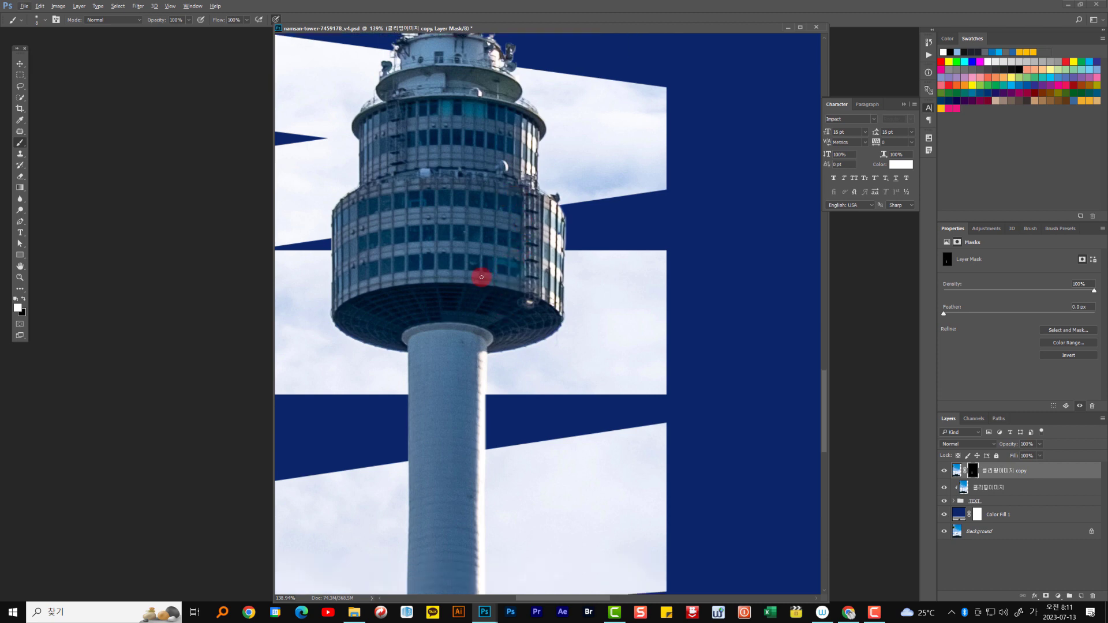
scroll(459, 216, "down", 4)
scroll(460, 248, "down", 5)
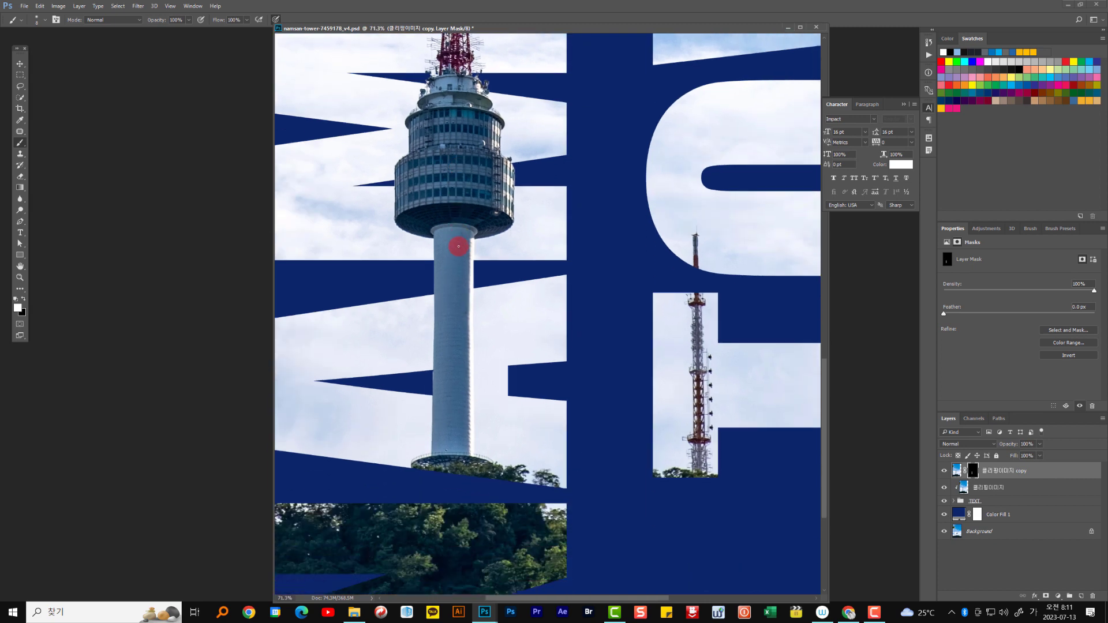
scroll(440, 314, "down", 3)
scroll(425, 354, "up", 5)
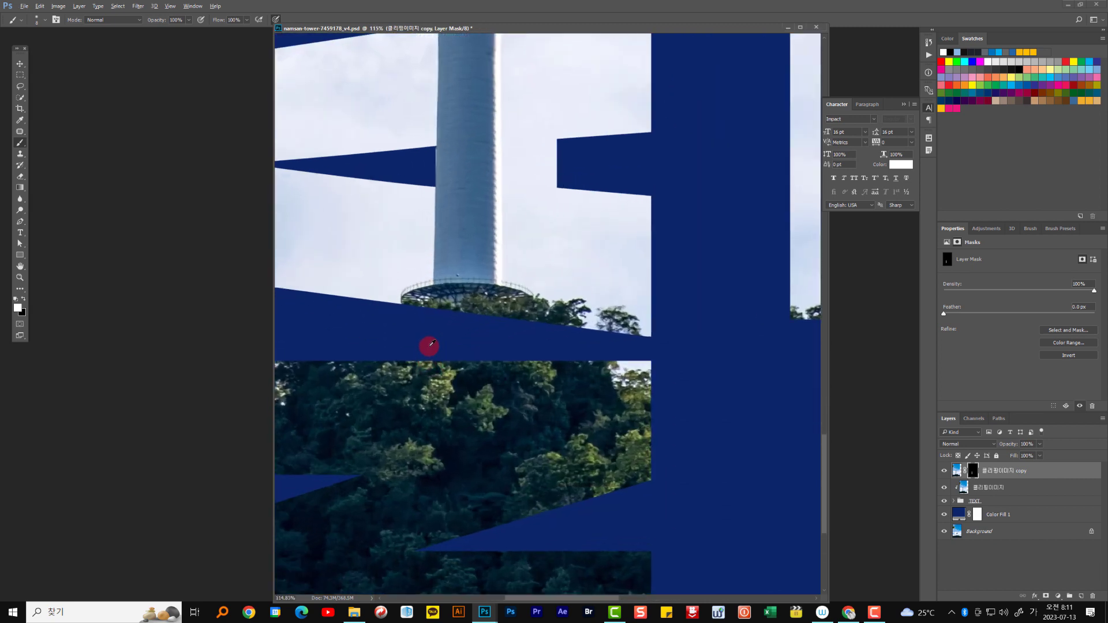
scroll(428, 346, "up", 1)
right_click(436, 302)
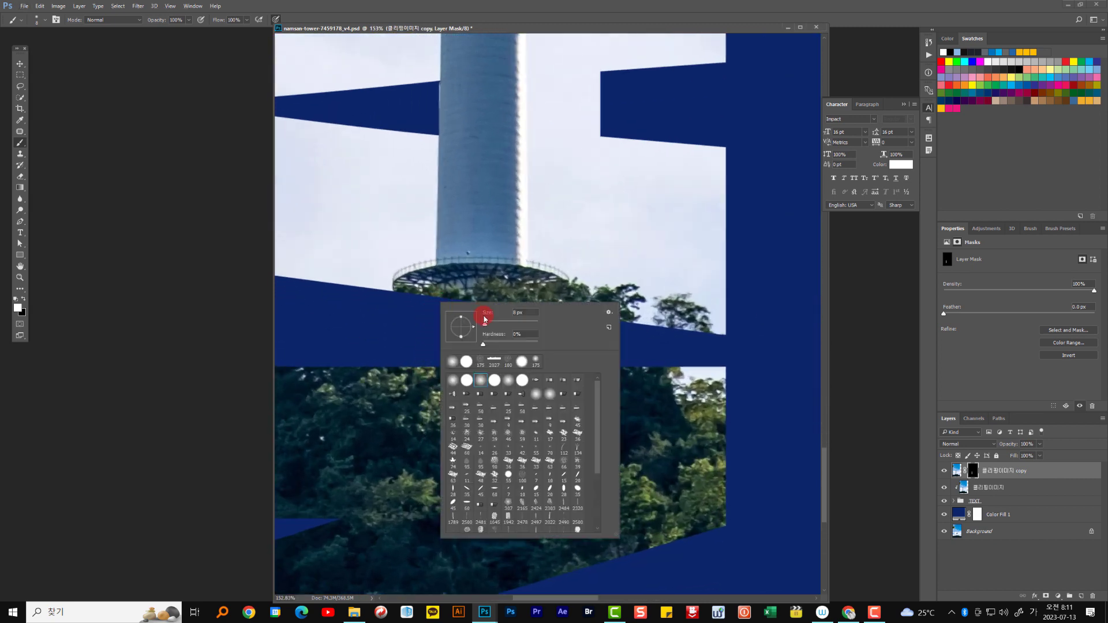
mouse_move(500, 326)
left_mouse_down()
mouse_move(483, 292)
mouse_move(491, 336)
left_mouse_up()
left_click(485, 301)
mouse_move(490, 335)
left_mouse_down()
mouse_move(475, 367)
mouse_move(460, 317)
mouse_move(451, 336)
mouse_move(431, 337)
mouse_move(430, 355)
mouse_move(426, 301)
mouse_move(423, 334)
mouse_move(419, 312)
left_mouse_up()
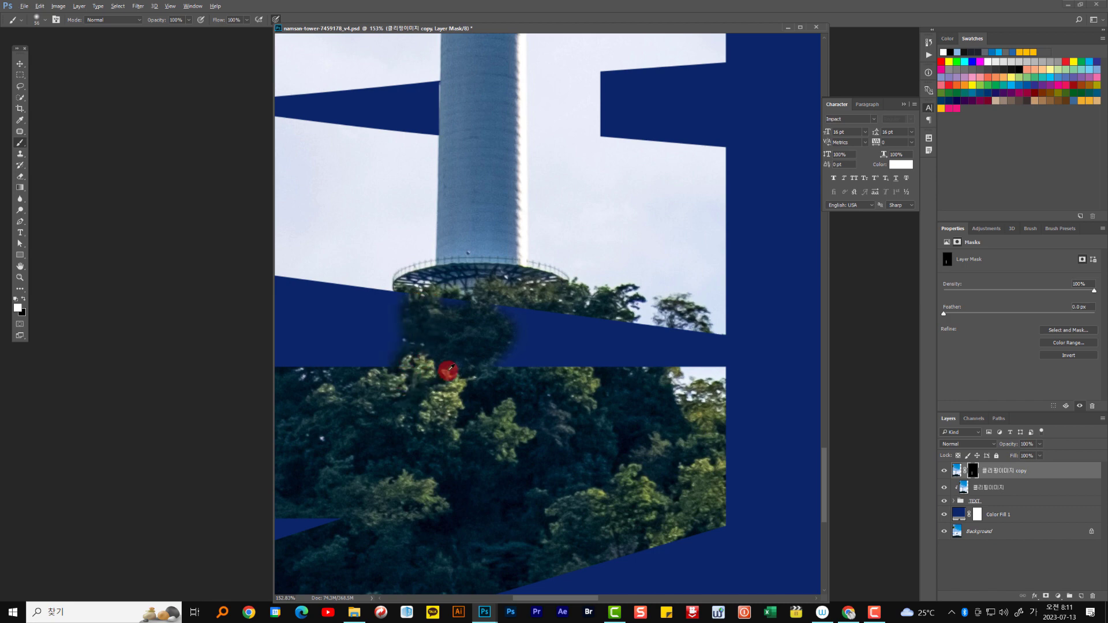
scroll(451, 366, "down", 5)
mouse_move(452, 366)
left_mouse_down()
mouse_move(406, 395)
mouse_move(438, 365)
mouse_move(397, 390)
mouse_move(475, 366)
mouse_move(498, 345)
mouse_move(496, 364)
mouse_move(510, 337)
mouse_move(514, 373)
mouse_move(516, 348)
mouse_move(526, 373)
mouse_move(532, 352)
mouse_move(525, 374)
mouse_move(512, 372)
mouse_move(522, 347)
mouse_move(485, 338)
mouse_move(481, 394)
mouse_move(477, 352)
mouse_move(442, 380)
mouse_move(436, 367)
mouse_move(396, 385)
mouse_move(435, 358)
mouse_move(407, 380)
mouse_move(448, 364)
mouse_move(429, 369)
mouse_move(553, 391)
mouse_move(523, 378)
mouse_move(530, 340)
mouse_move(522, 370)
mouse_move(435, 343)
mouse_move(415, 372)
mouse_move(430, 350)
mouse_move(418, 364)
mouse_move(472, 377)
mouse_move(455, 348)
mouse_move(432, 371)
mouse_move(508, 346)
left_mouse_up()
scroll(512, 357, "down", 3)
scroll(509, 359, "down", 1)
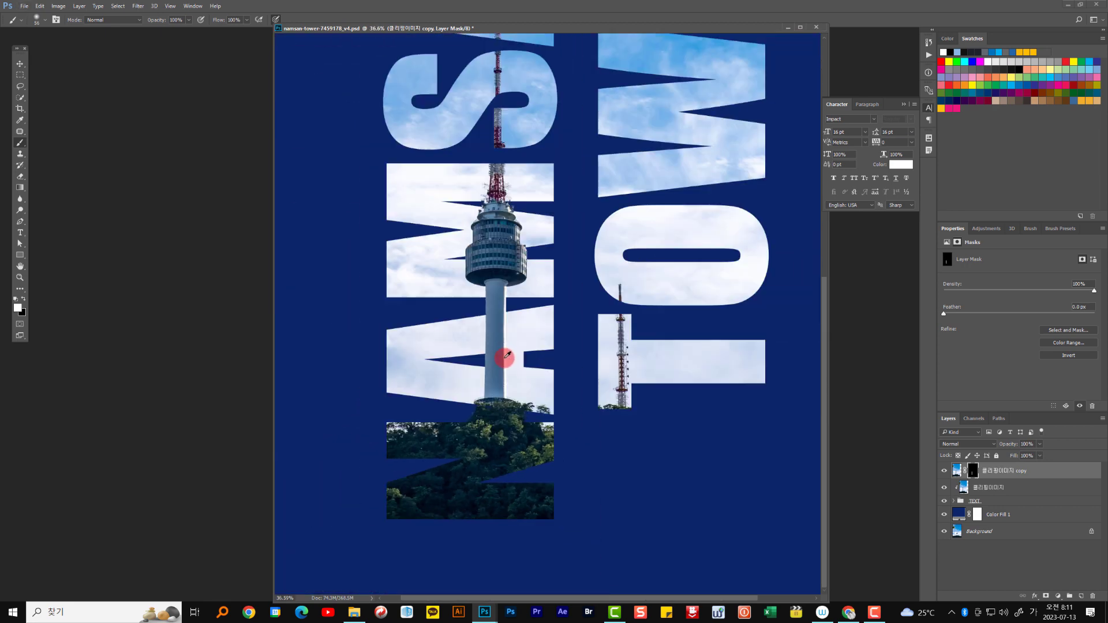
Step: Paint white on the copy layer's mask to reveal the small treetop beside the tower base, between the A and N
scroll(498, 217, "up", 5)
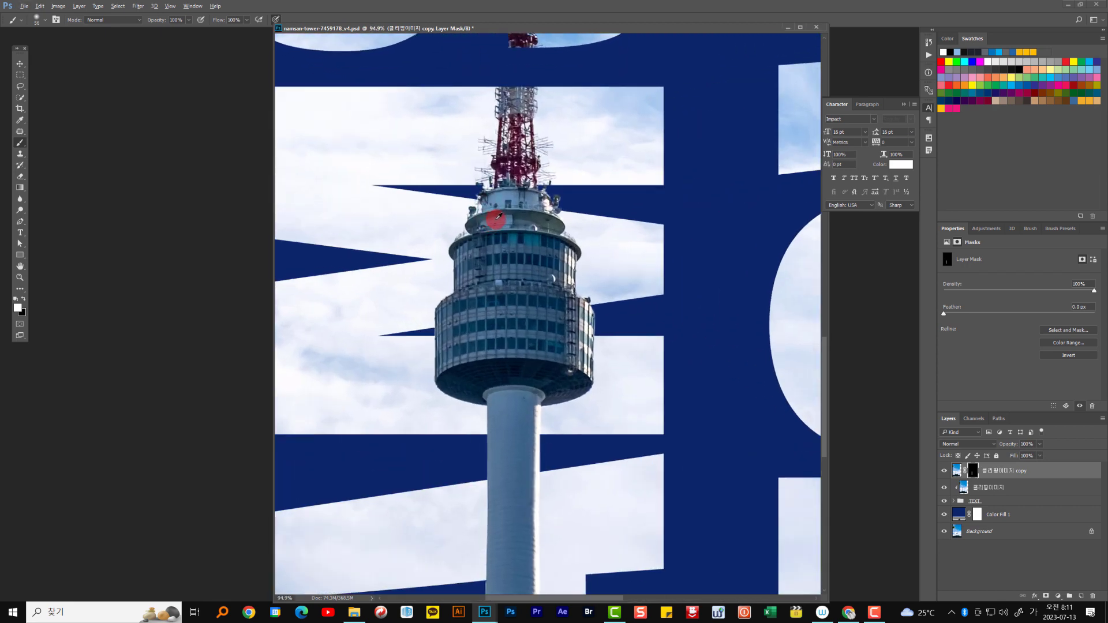
scroll(499, 219, "down", 1)
scroll(669, 309, "down", 1)
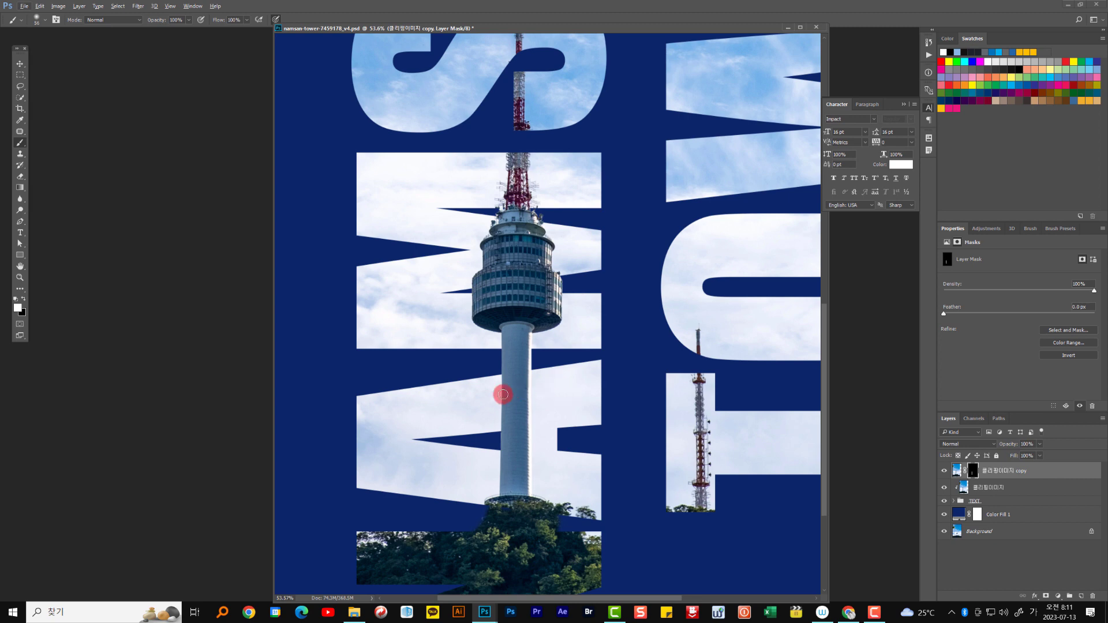
scroll(503, 398, "down", 4)
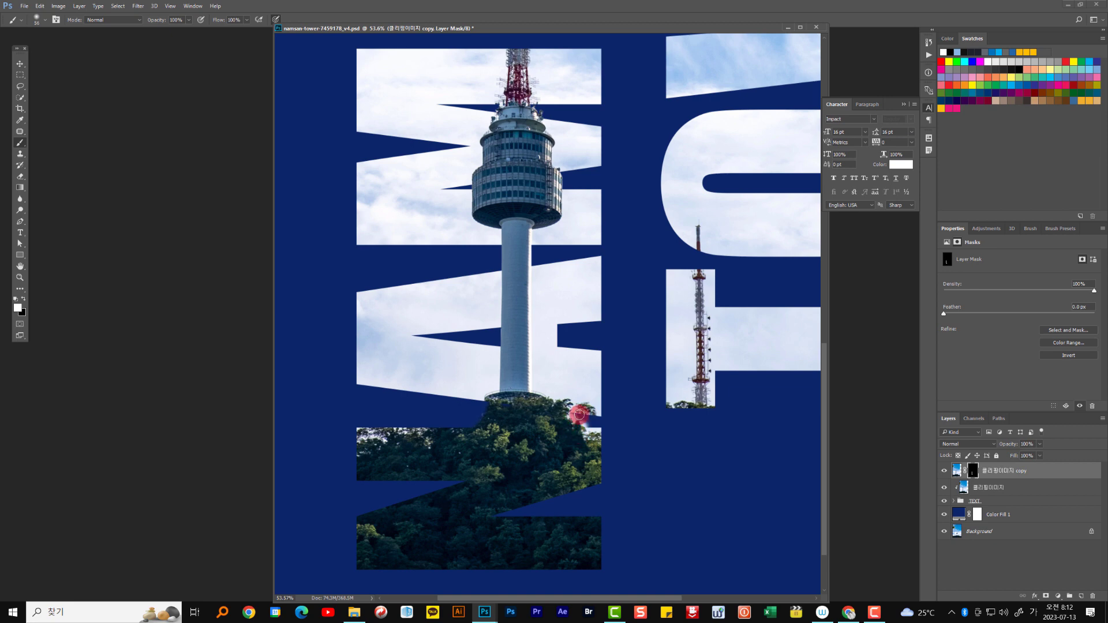
scroll(561, 415, "up", 5)
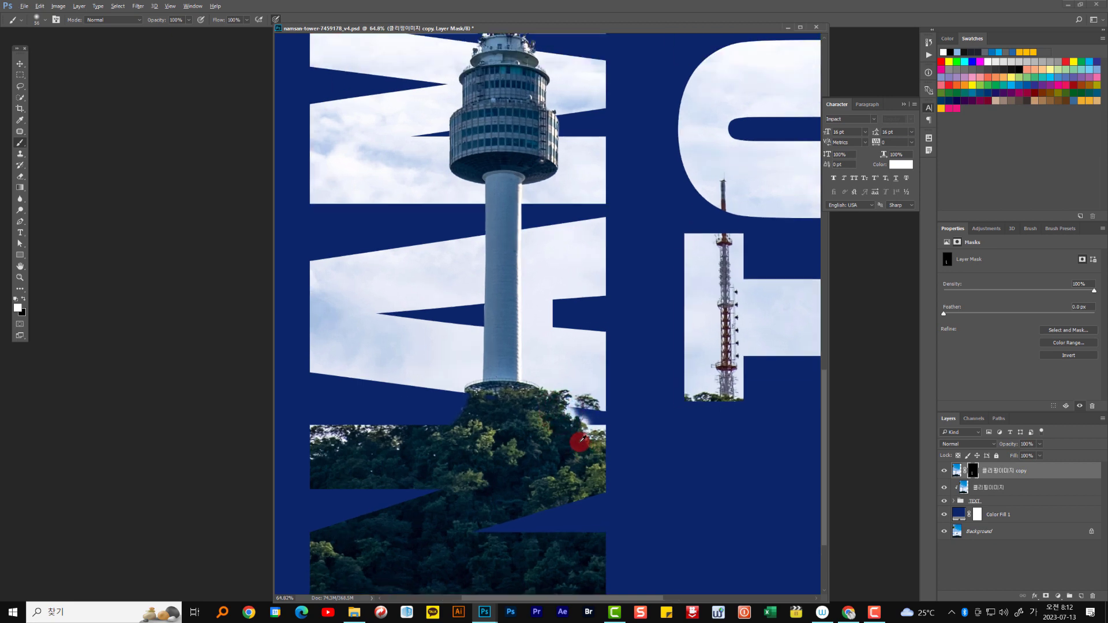
scroll(576, 406, "up", 1)
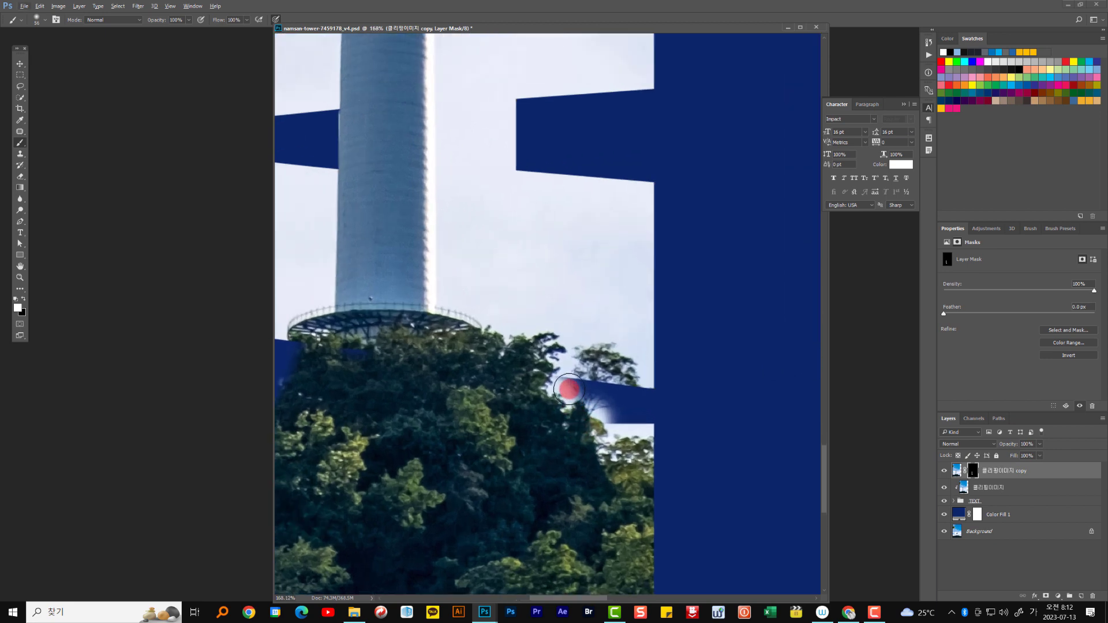
left_click_drag(569, 390, 557, 393)
scroll(574, 407, "down", 4)
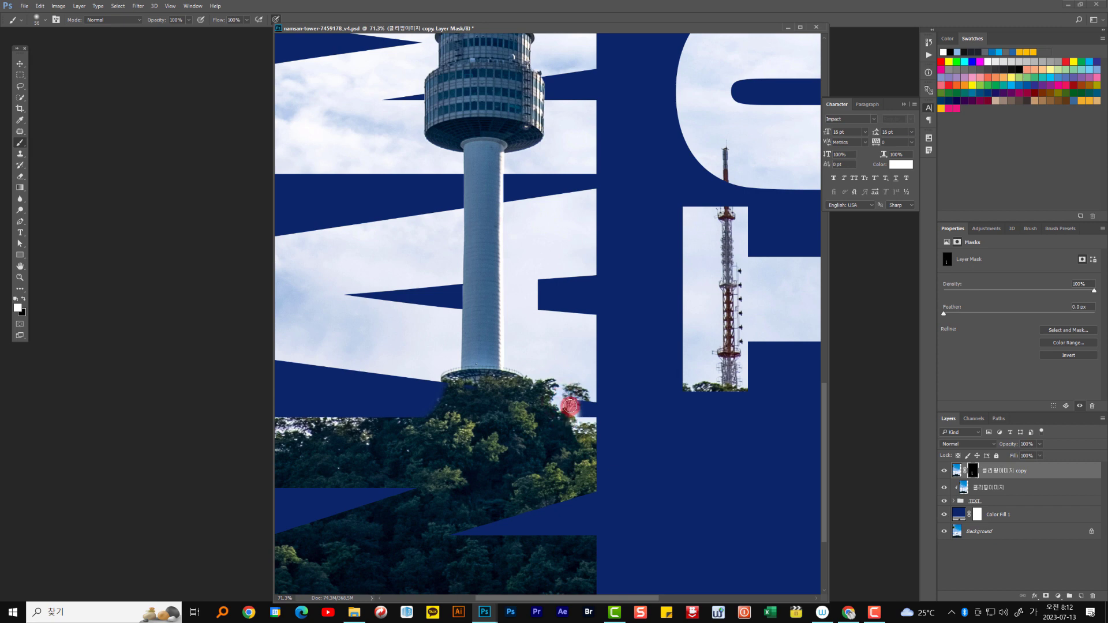
scroll(559, 451, "down", 2)
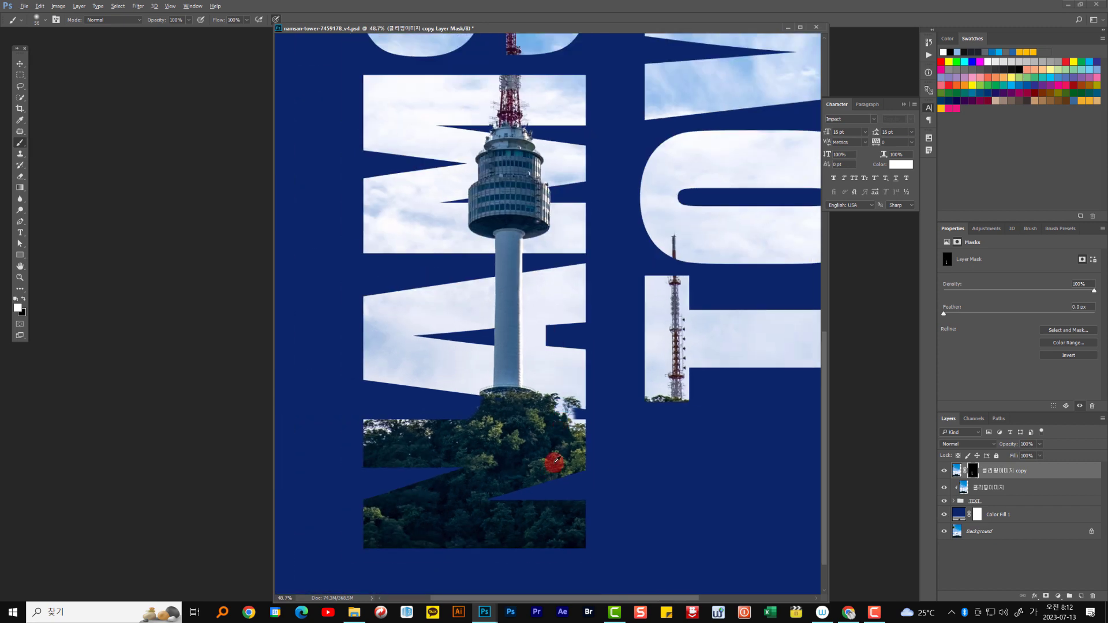
Step: Paint white on the mask over the remaining gap at the letters' right edge between A and N, and swap the foreground and background colours
scroll(560, 444, "up", 2)
scroll(561, 435, "up", 2)
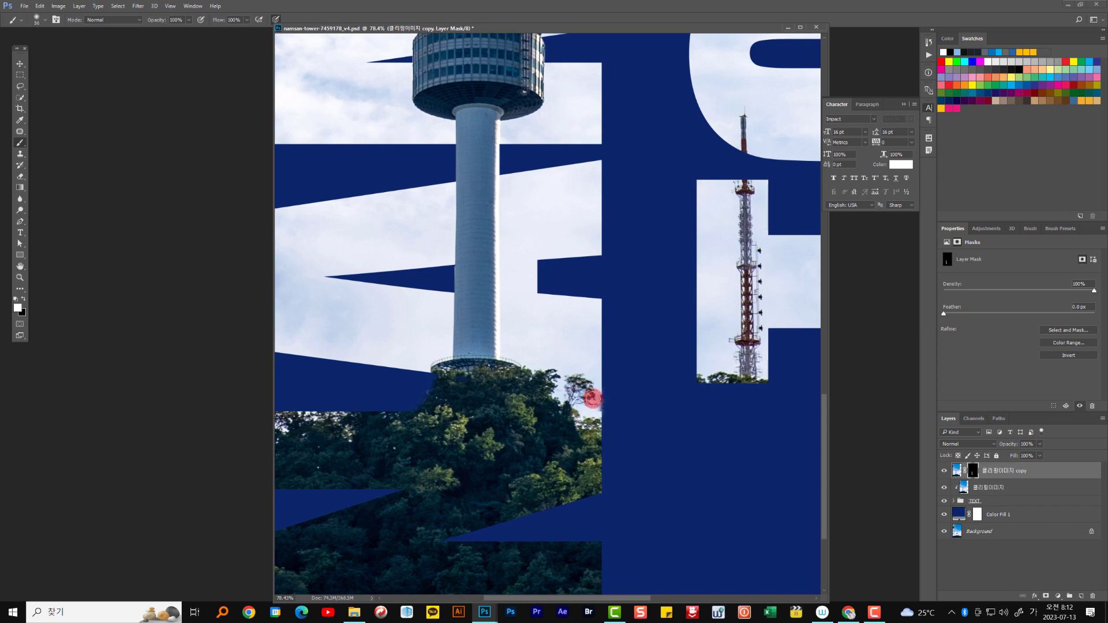
mouse_move(591, 412)
left_mouse_down()
mouse_move(558, 424)
mouse_move(596, 398)
mouse_move(594, 418)
mouse_move(611, 394)
mouse_move(583, 393)
mouse_move(601, 402)
mouse_move(610, 391)
mouse_move(608, 422)
mouse_move(610, 390)
mouse_move(614, 446)
left_mouse_up()
left_click(24, 299)
key("ctrl+0")
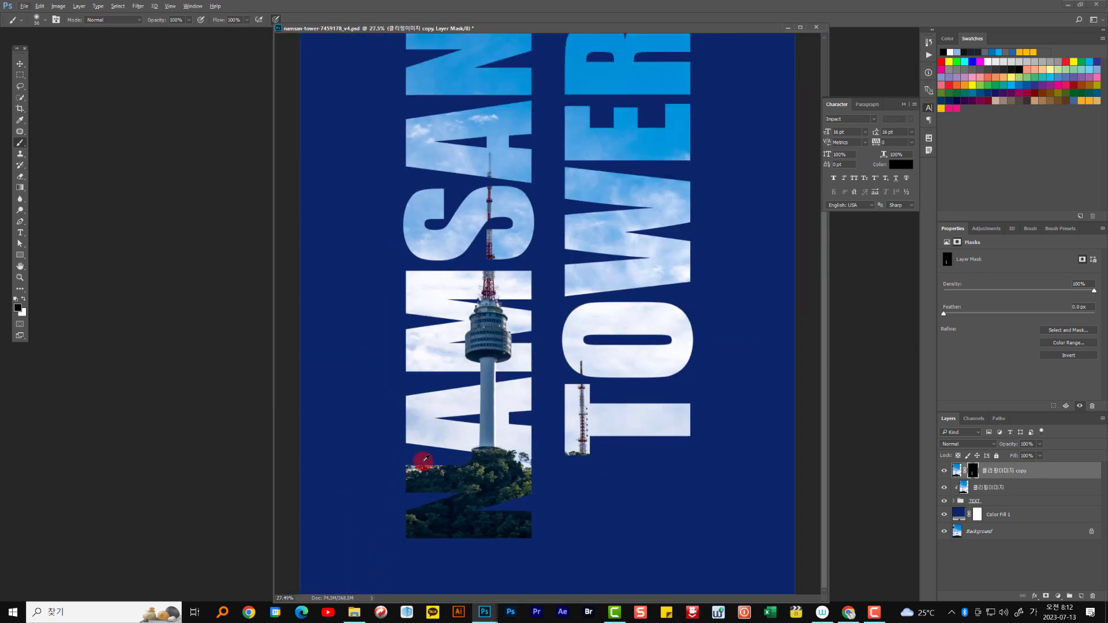
scroll(430, 456, "down", 3)
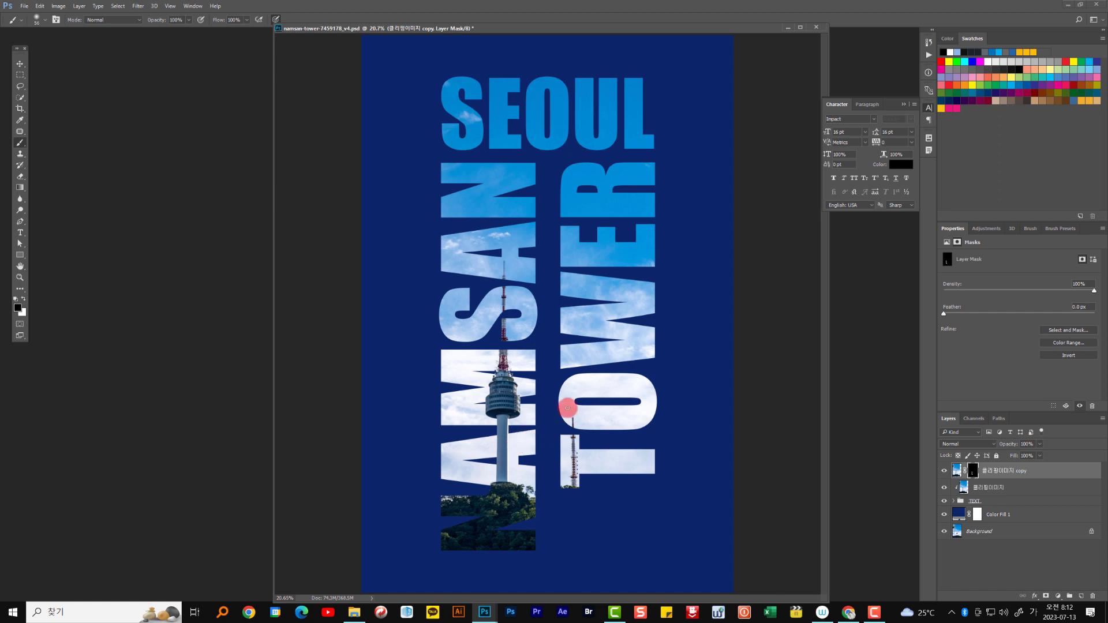
Step: Start a new empty text layer at the poster's right edge with the Type tool, away from the NAMSAN TOWER lettering
left_click(19, 234)
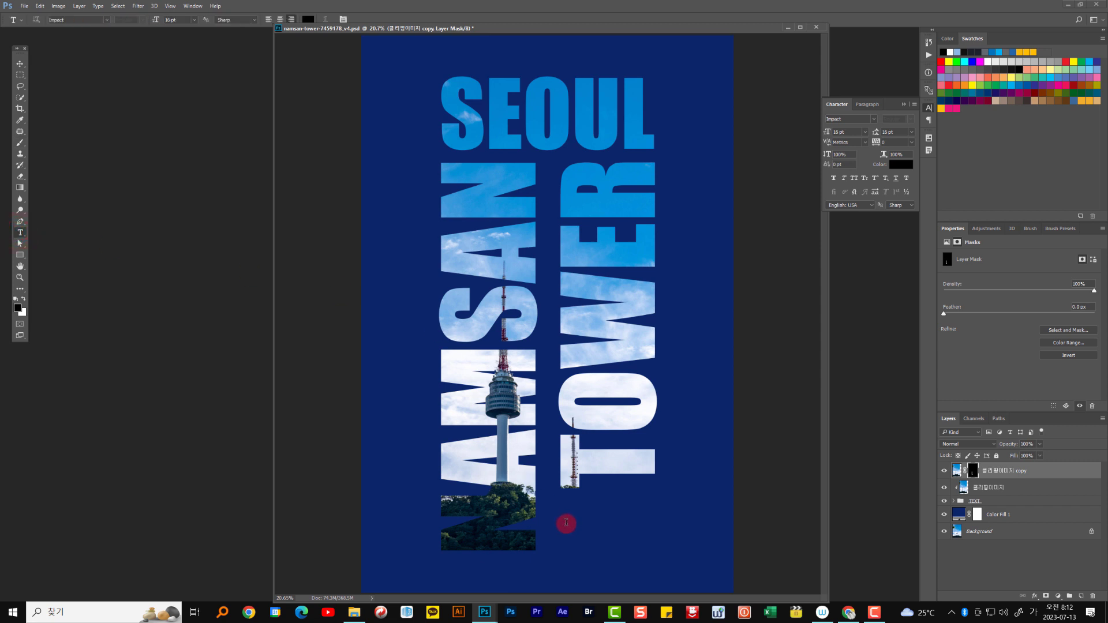
left_click(568, 517)
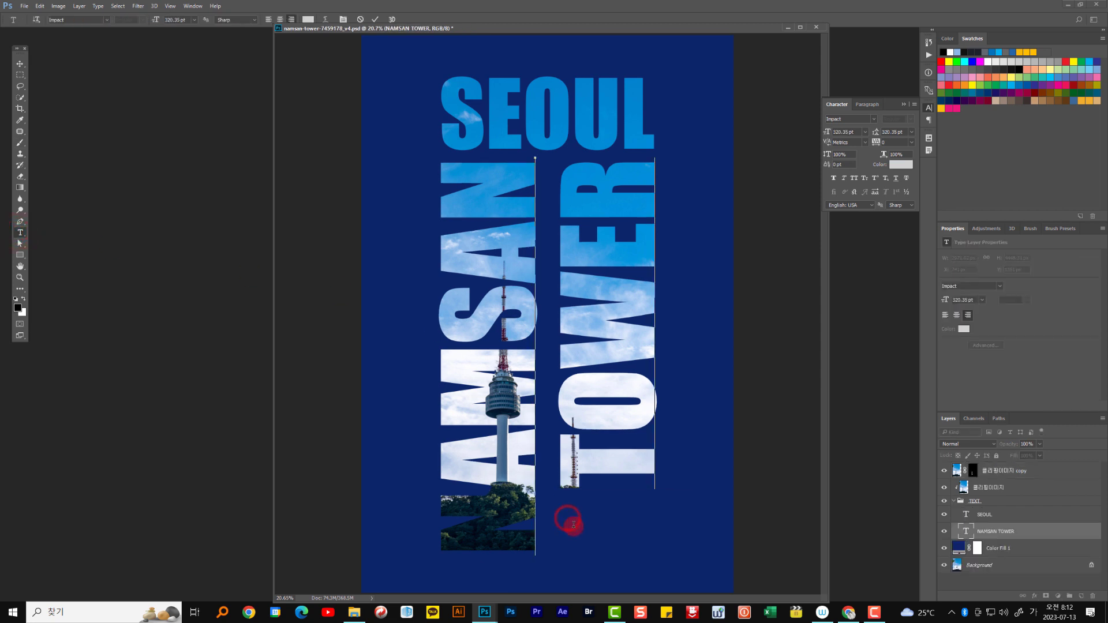
left_click(375, 19)
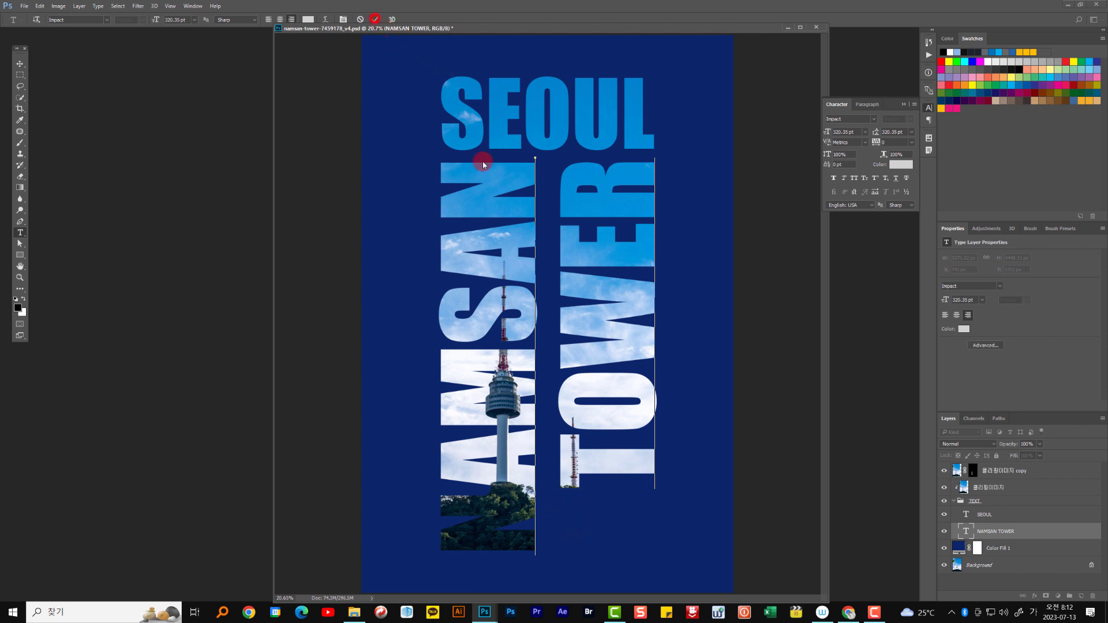
left_click(738, 439)
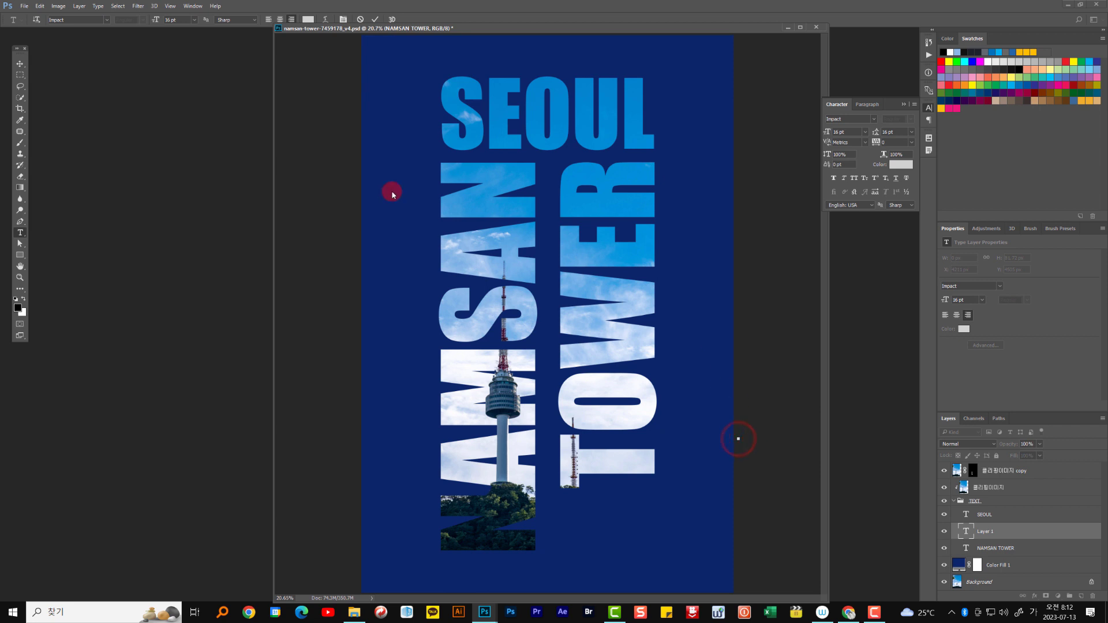
Step: Set the text font to KoPubWorld돋움체 Medium at 24 pt and commit the empty text layer
left_click(109, 20)
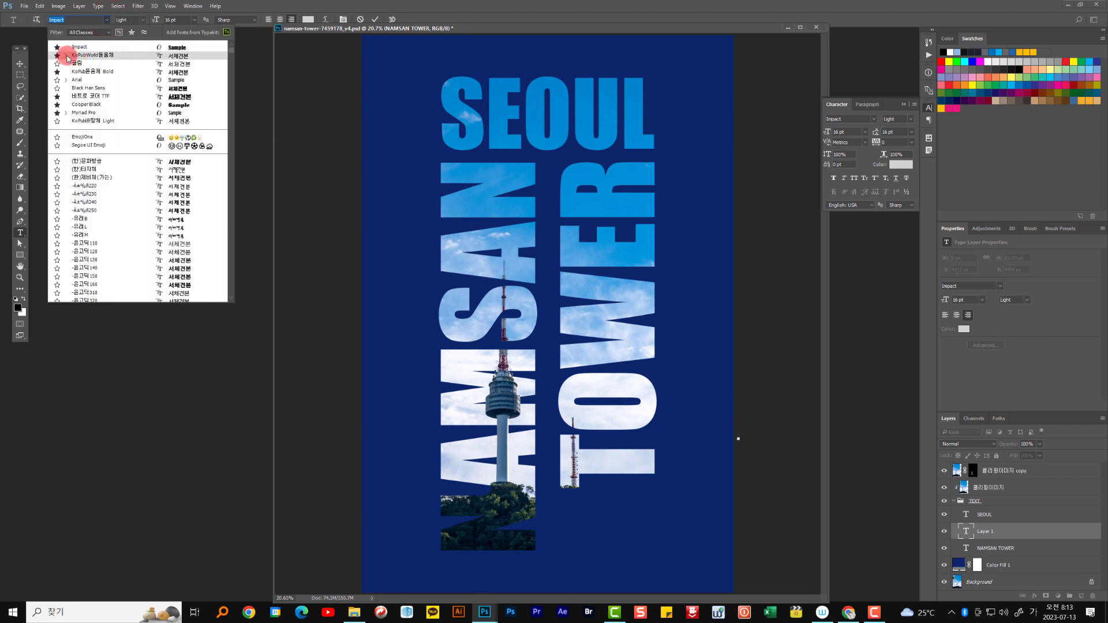
left_click(79, 73)
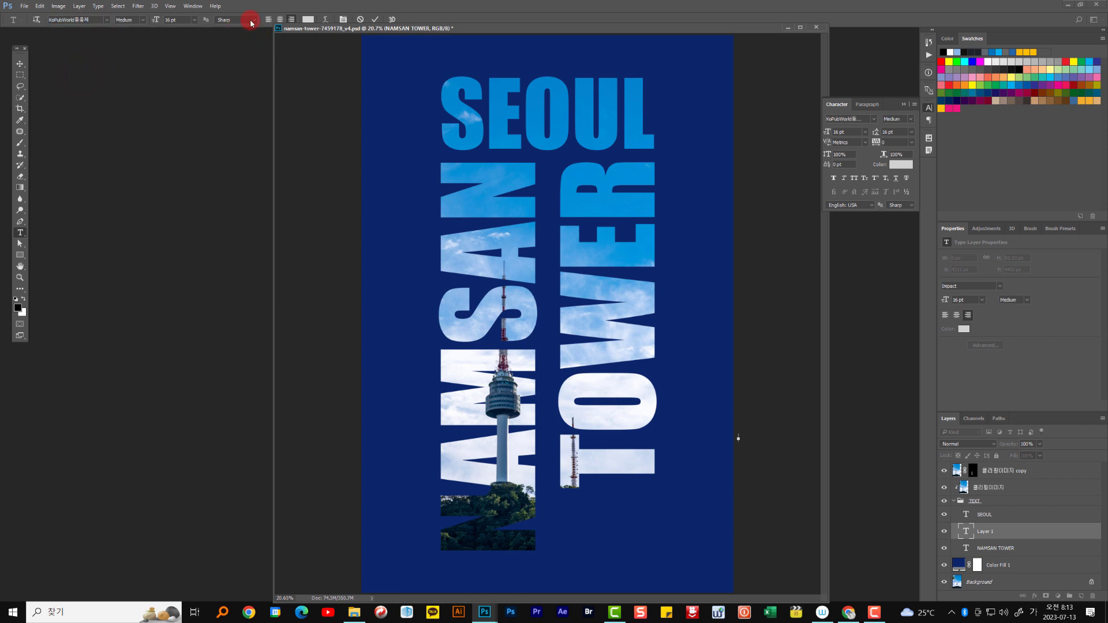
left_click(194, 21)
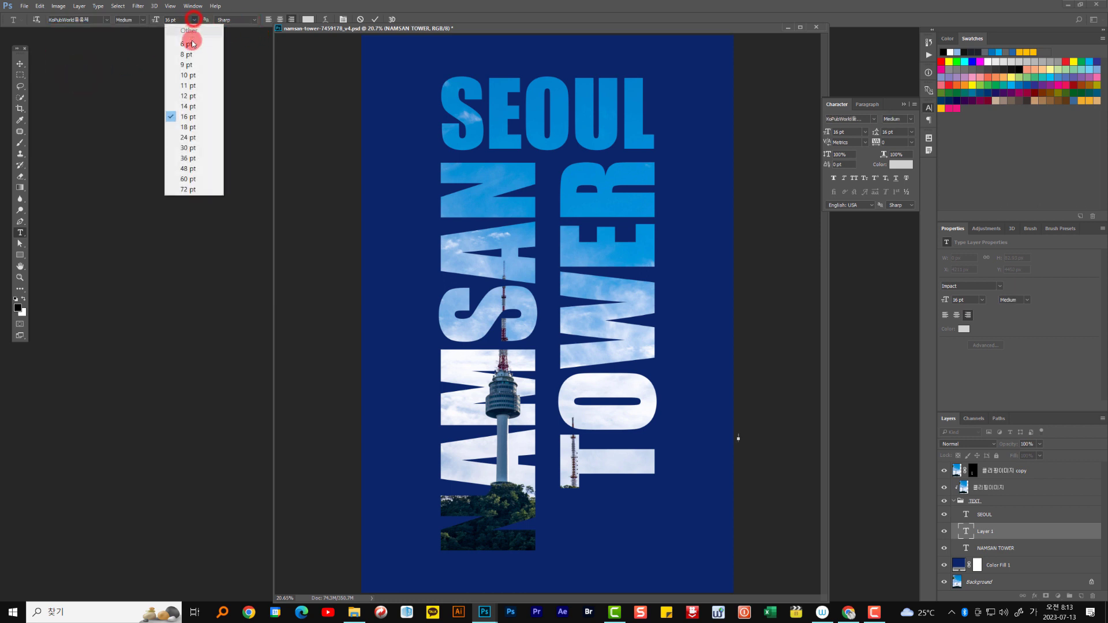
left_click(194, 139)
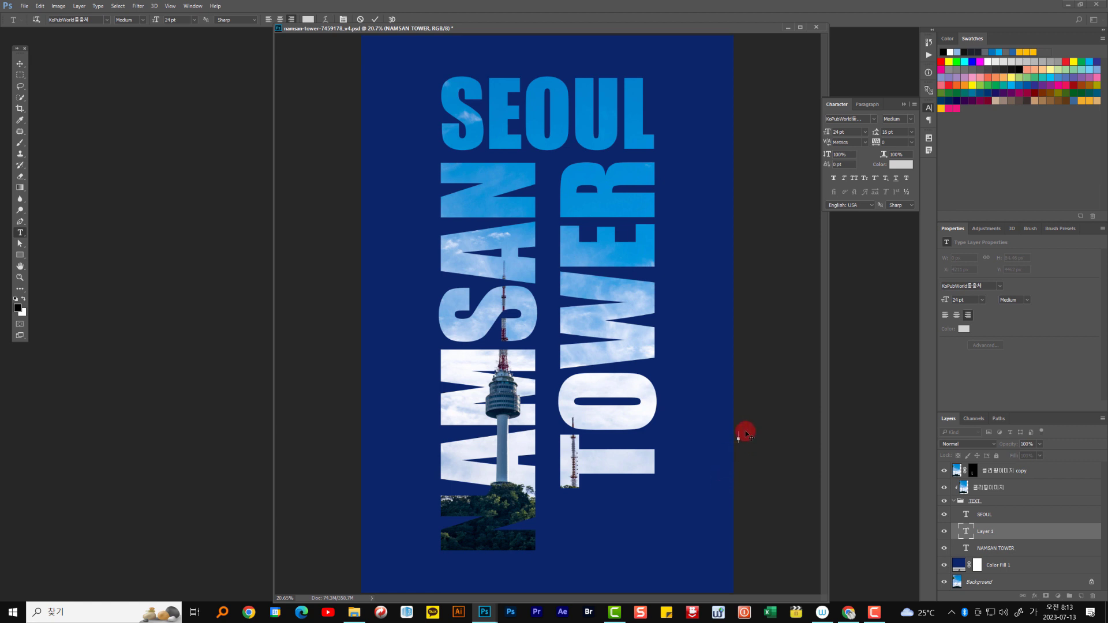
left_click(375, 19)
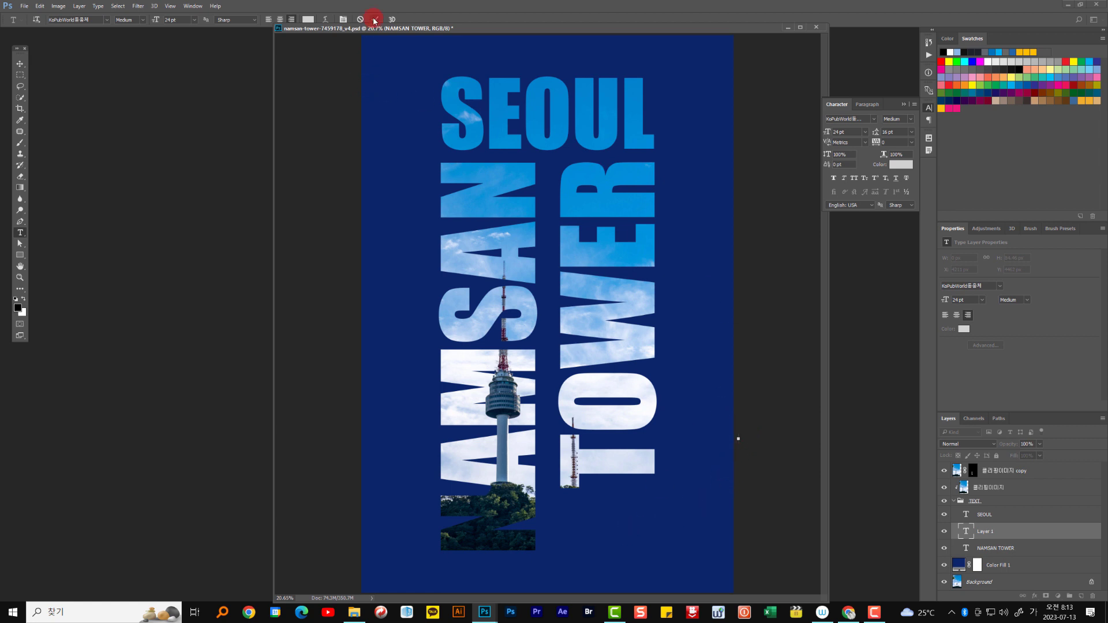
Step: Start another text layer below the T of TOWER, set its colour to white and enter 남산
left_click(576, 537)
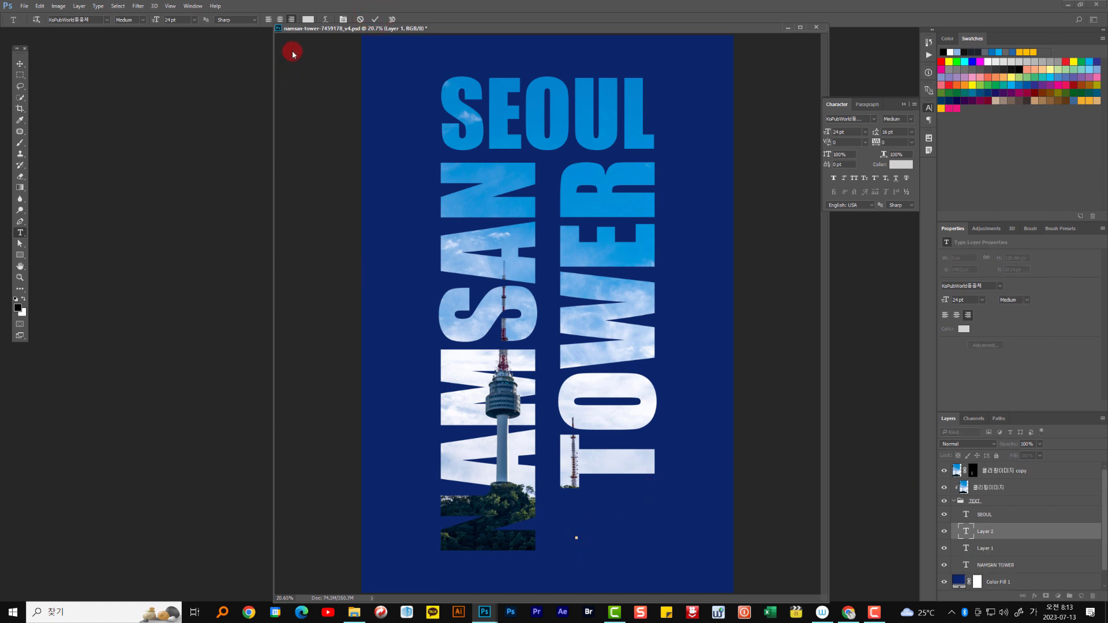
left_click(309, 19)
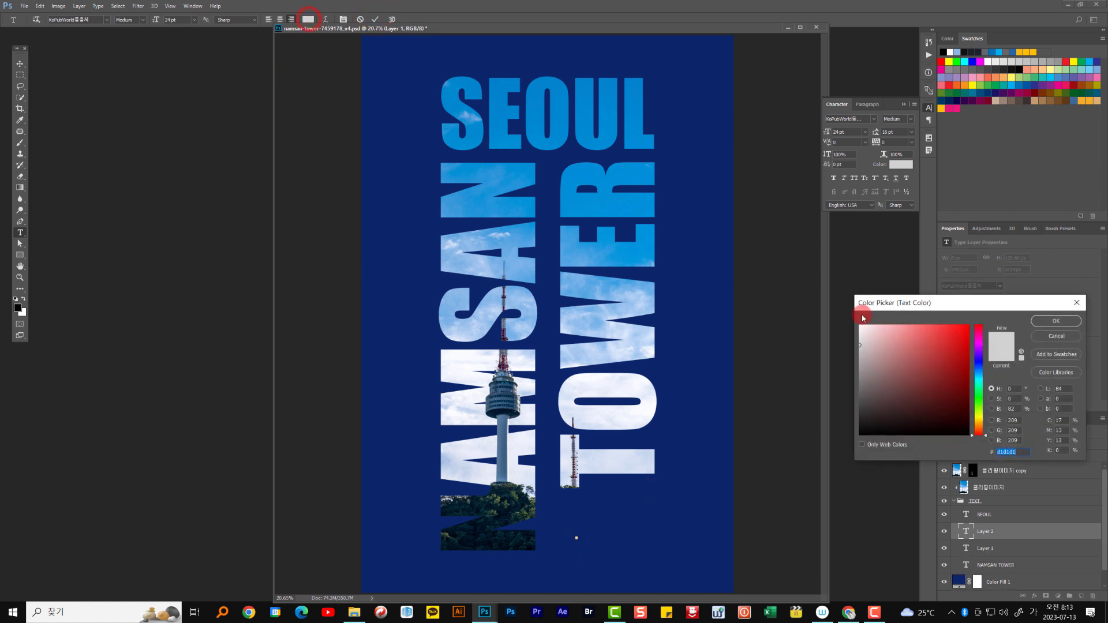
left_click_drag(891, 345, 857, 322)
left_click(1044, 322)
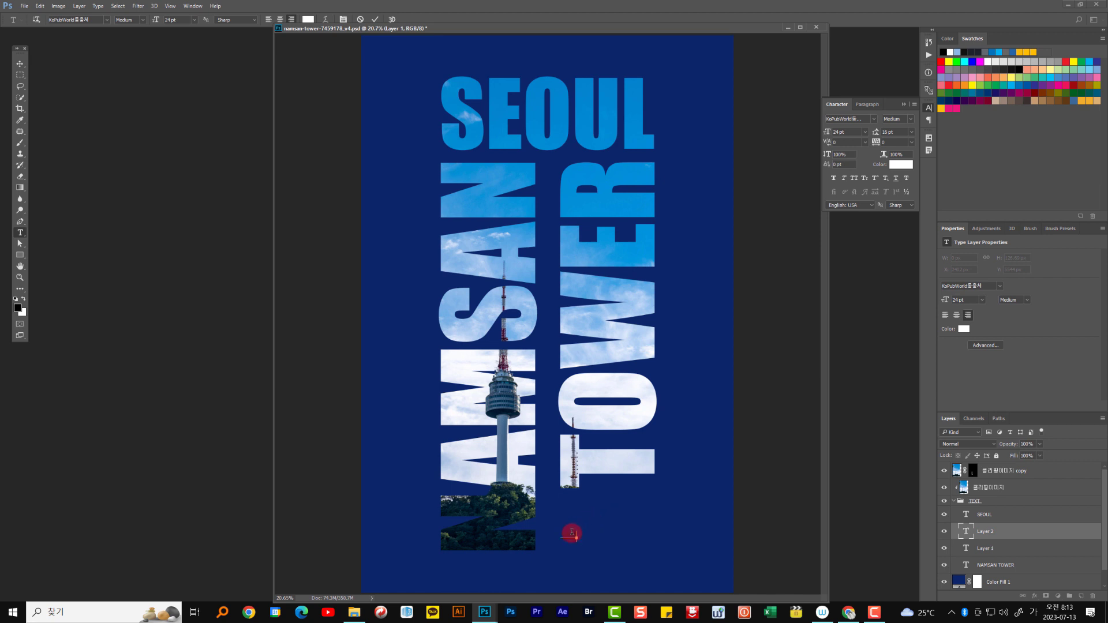
Step: Set the foreground colour to white, commit the 남산 text and move its layer to the top of the layer stack
left_click_drag(574, 536, 561, 537)
left_click(18, 308)
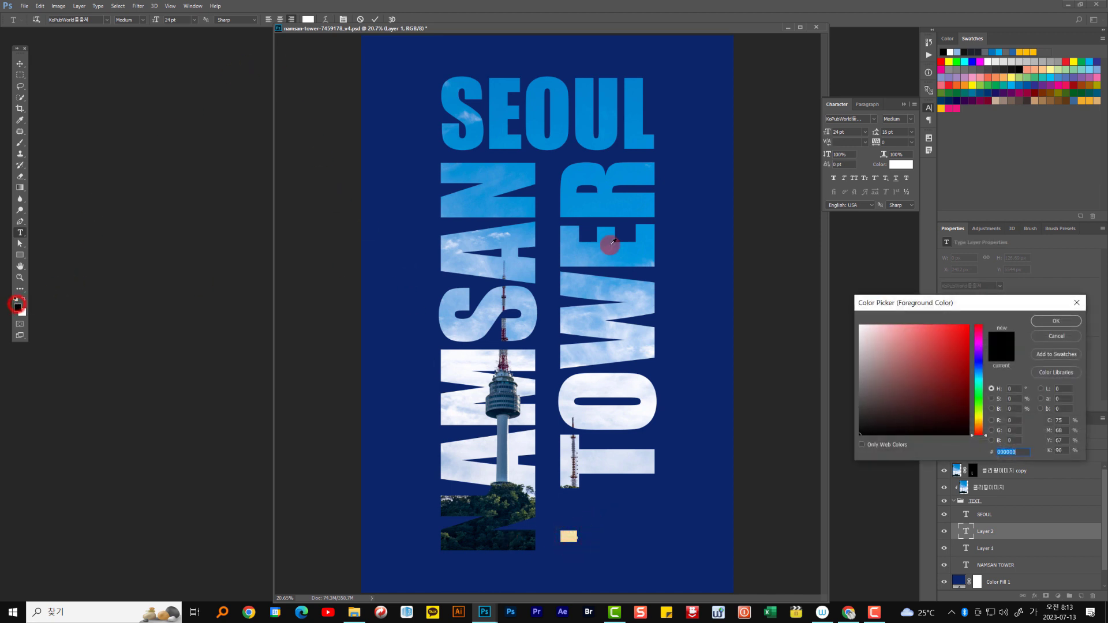
left_click(1056, 321)
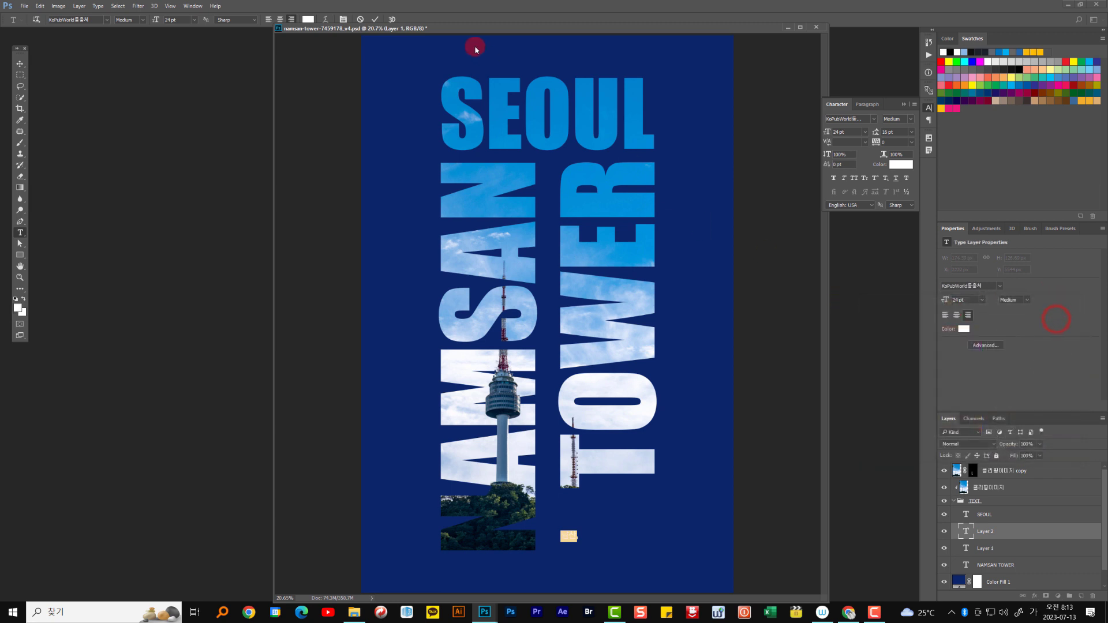
left_click(375, 19)
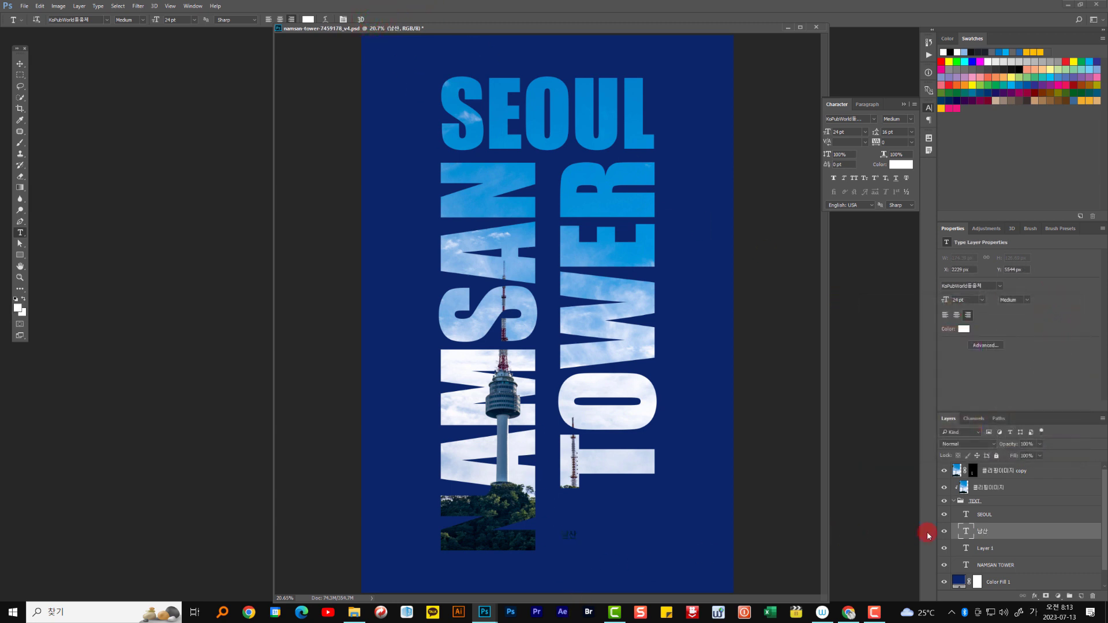
left_click_drag(995, 531, 998, 462)
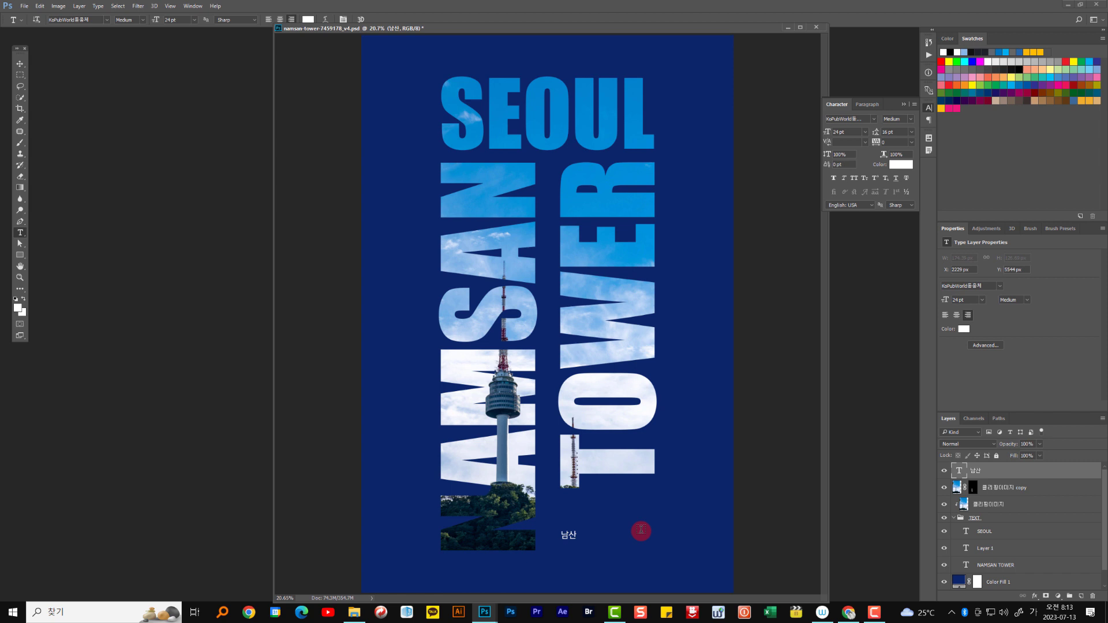
Step: Extend the caption to read 남산서울타워는, followed by a second line beginning 40여년간 대한민국
left_click(575, 536)
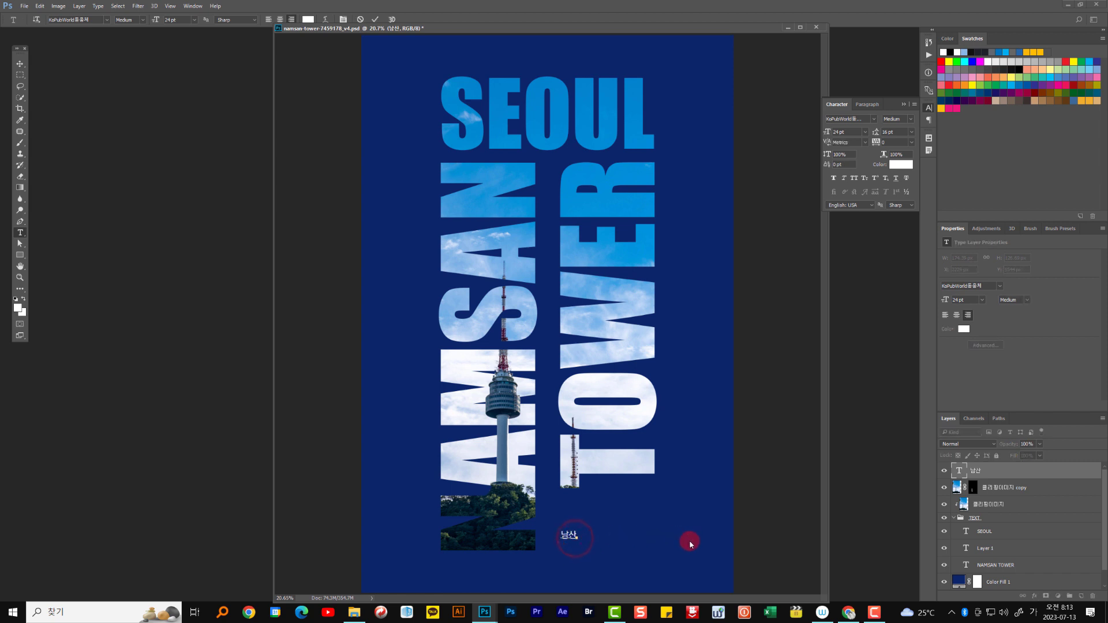
type("서")
type("울")
type("타워")
type("는")
type("40여년간 대한민ㄱ")
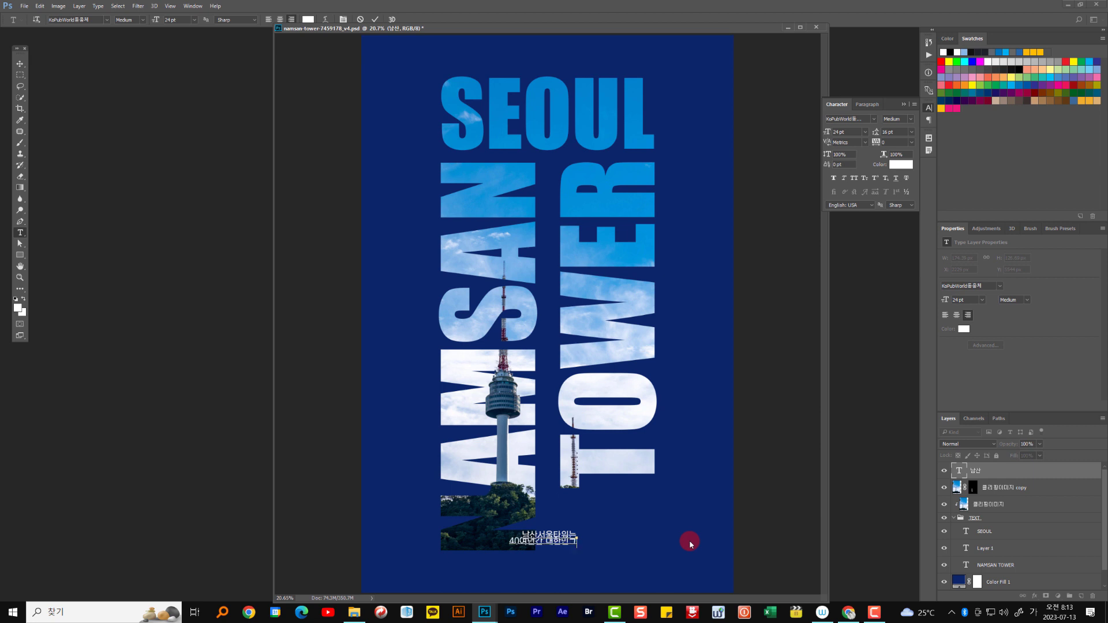
Step: End the caption's second line with 대한민국과 and add a third line reading 서울의 상징이었습니다
type("의 상")
type("지")
type("이")
key("BackSpace")
key("BackSpace")
key("BackSpace")
key("BackSpace")
key("BackSpace")
type("고서울의 상징이었지")
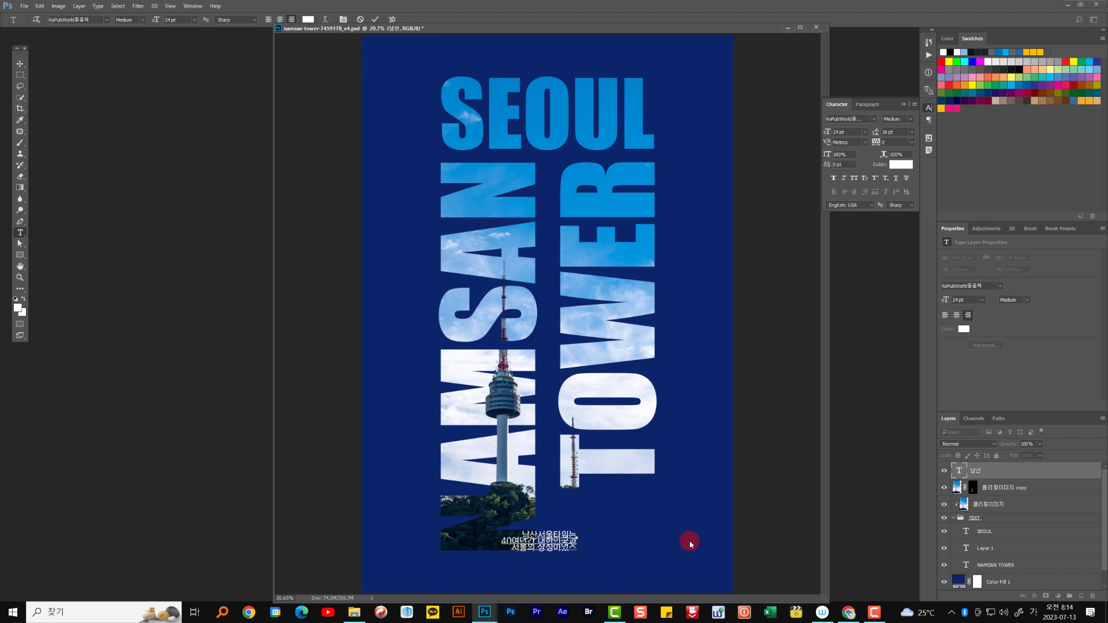
type("니다")
Step: Set the leading of all three caption lines to 30 pt and left-align them
key("shift+Home")
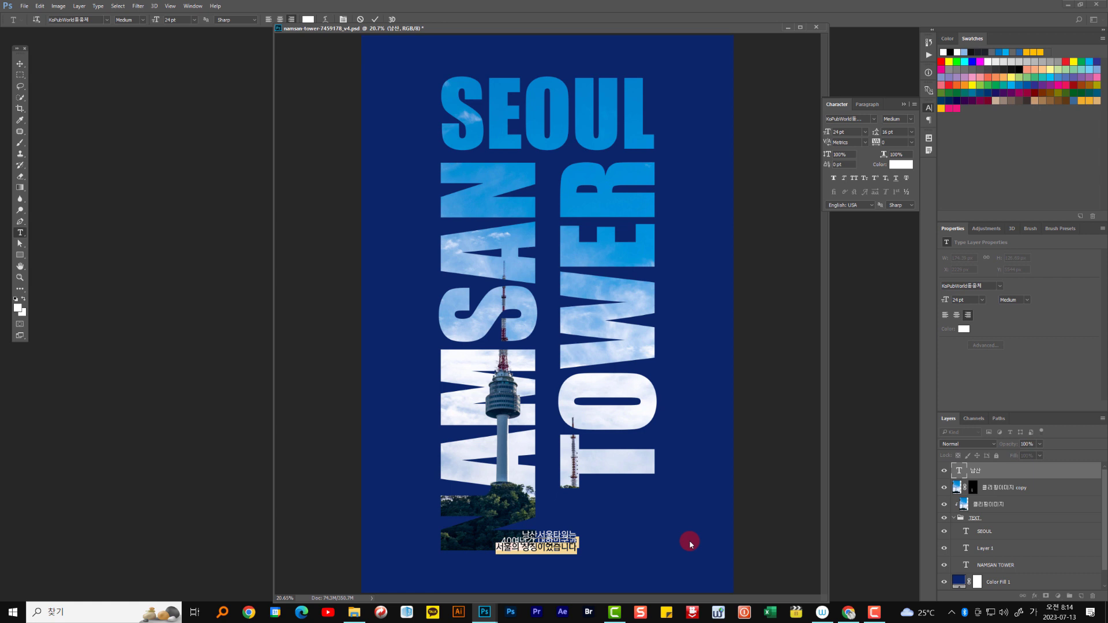
key("shift+Up")
key("shift+Up")
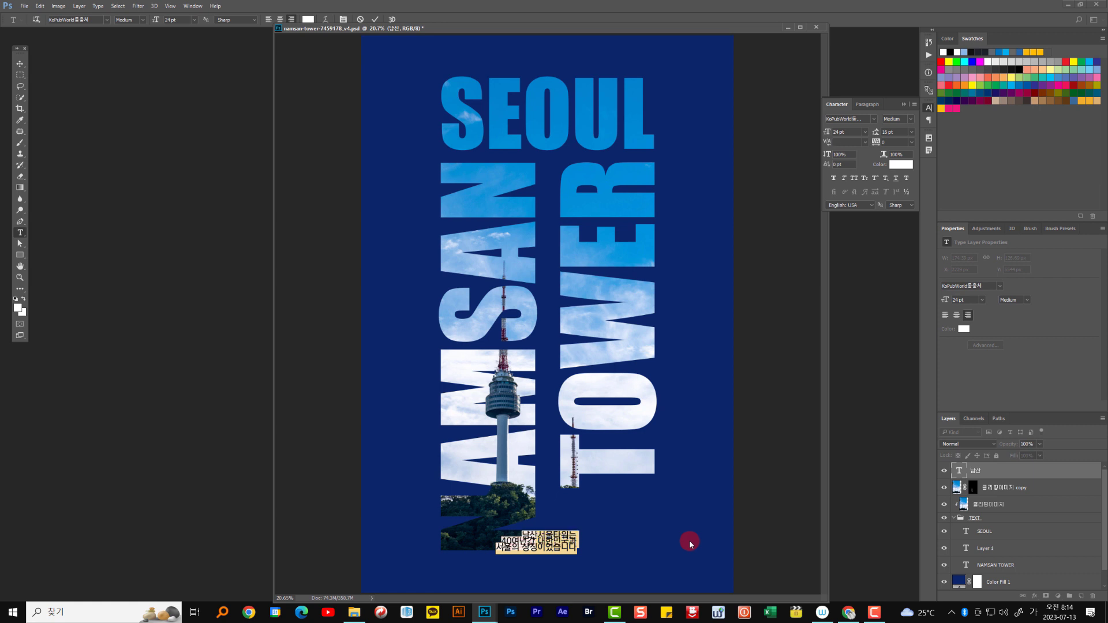
key("alt+Down")
key("alt+Down")
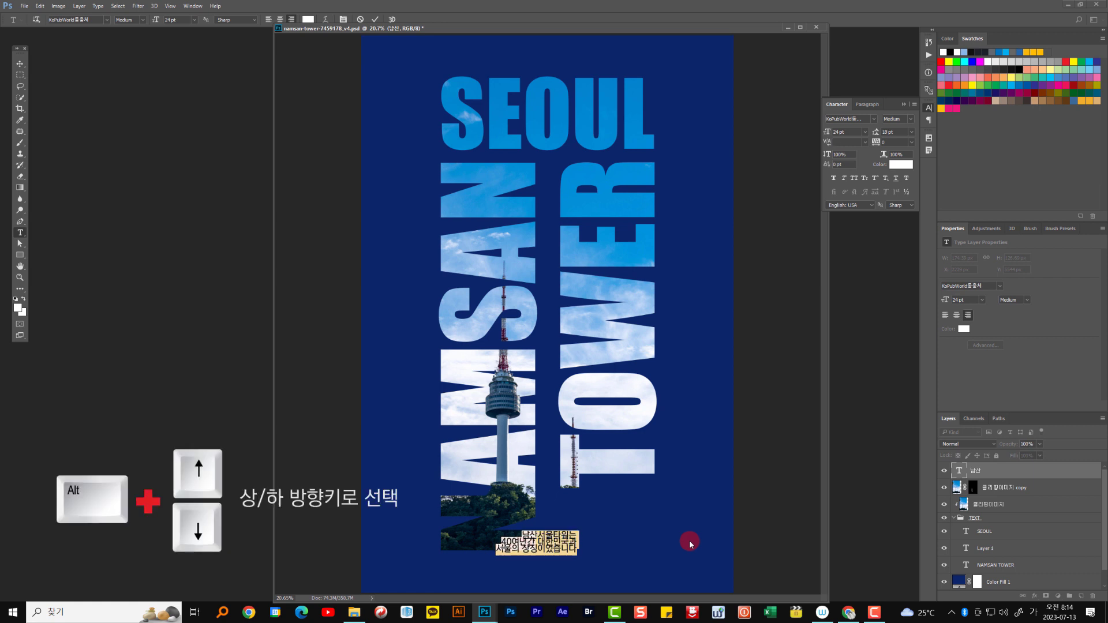
key("alt+Down")
key("alt+Down")
key("alt+Down")
key("alt+Down")
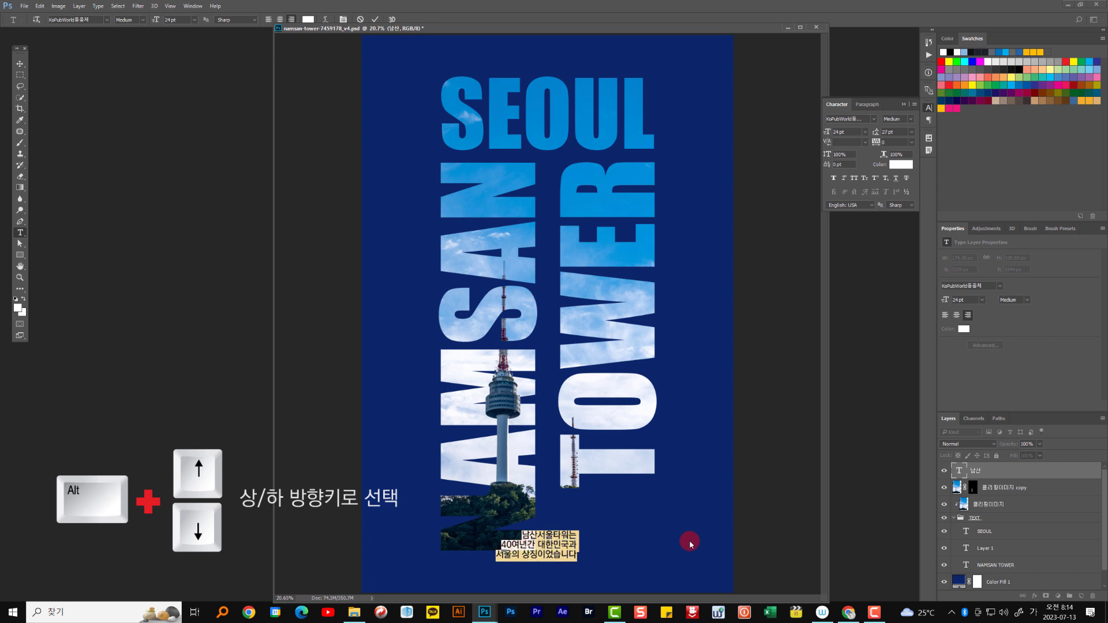
key("alt+Down")
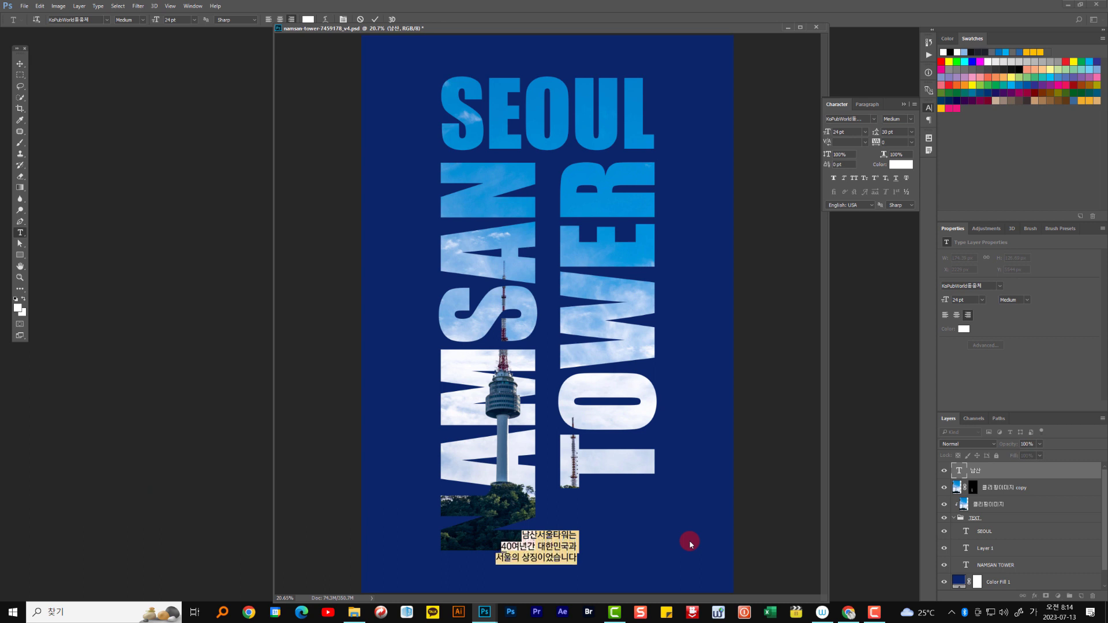
left_click(269, 21)
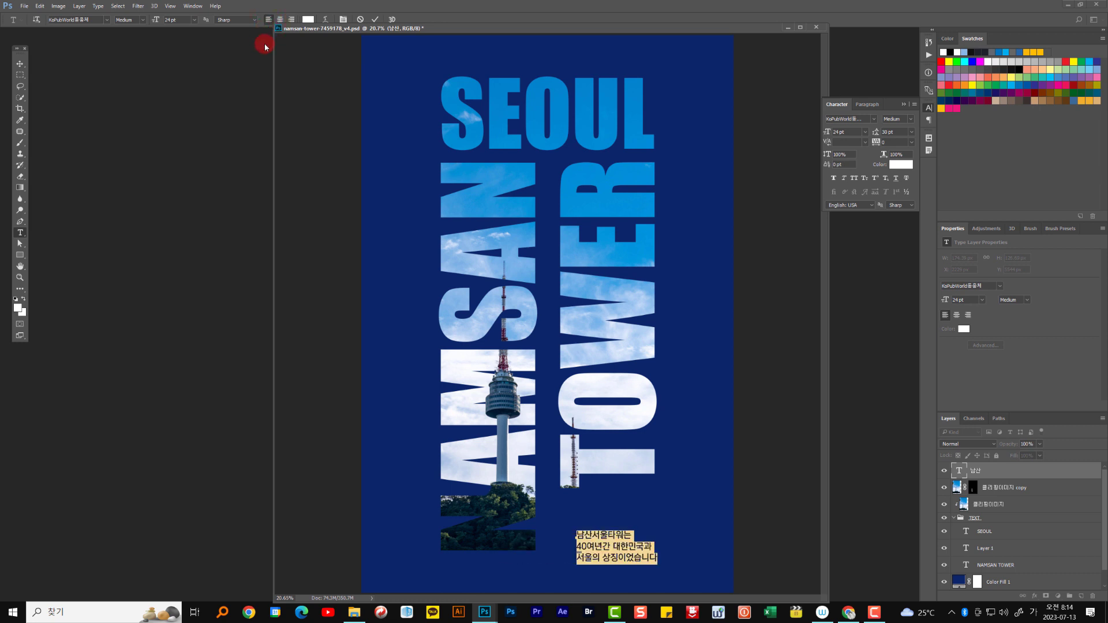
Step: Move the caption up beneath the TOWER lettering and scale it up to a text size of about 26.35 pt
left_click(21, 64)
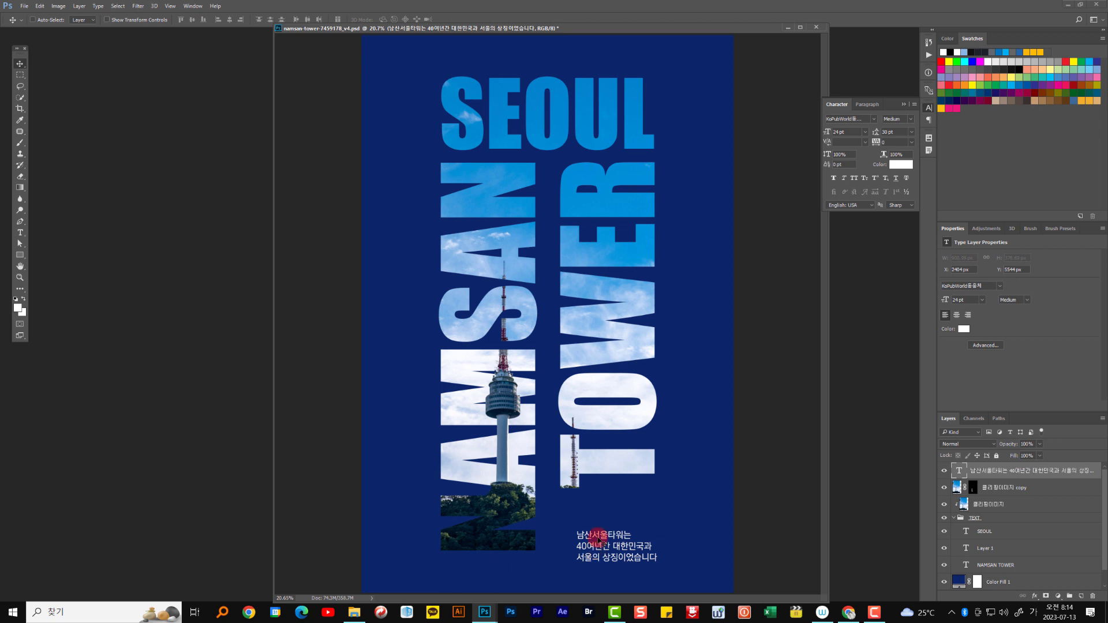
left_click_drag(599, 539, 585, 516)
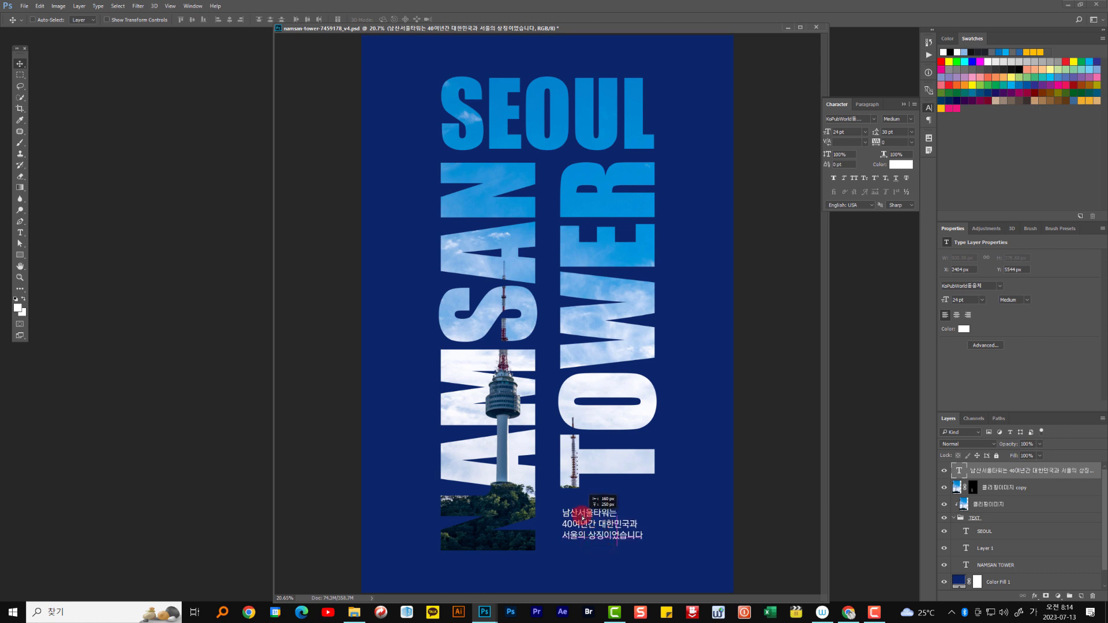
key("ctrl+t")
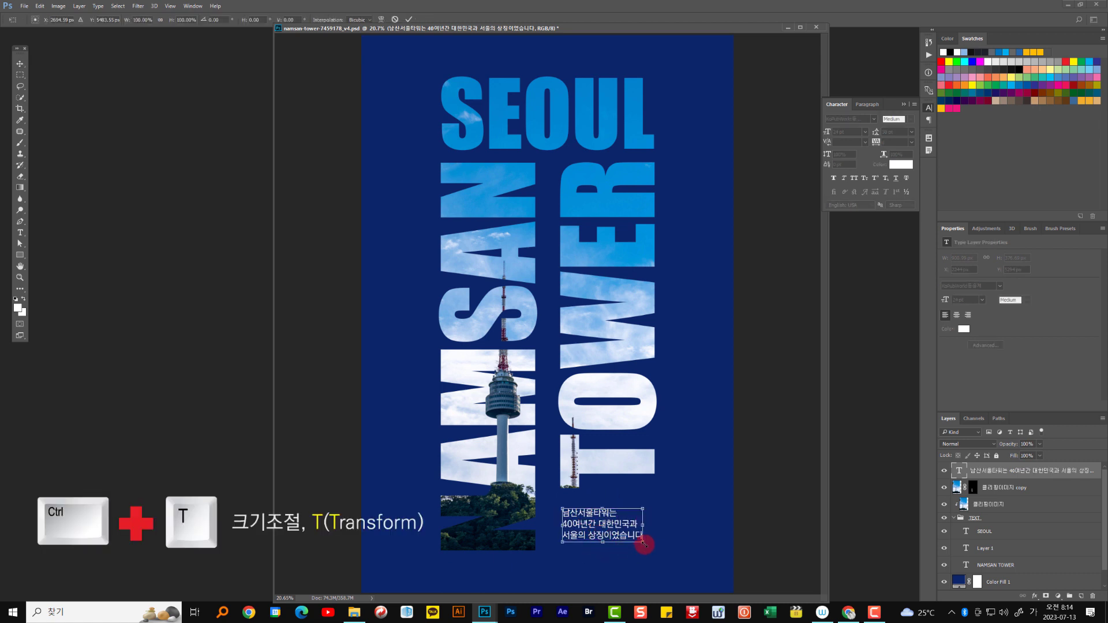
left_click_drag(644, 543, 655, 550)
key("Return")
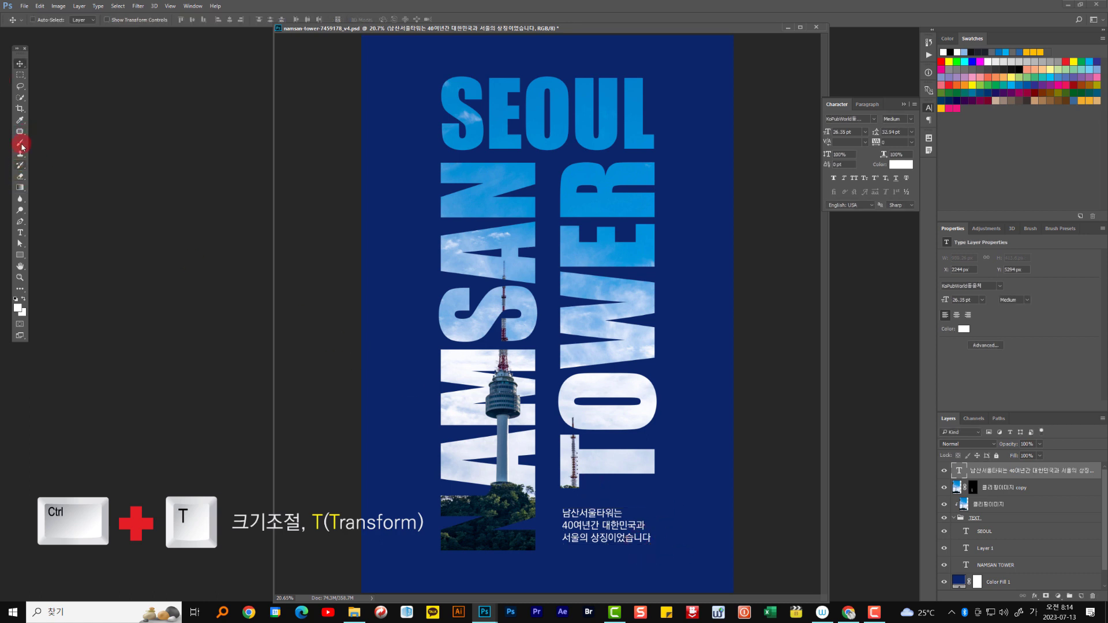
Step: Increase the leading of all three caption lines to about 36.23 pt and nudge the caption slightly into alignment with the TOWER lettering
left_click(21, 231)
left_click_drag(565, 514, 719, 576)
key("alt+Down")
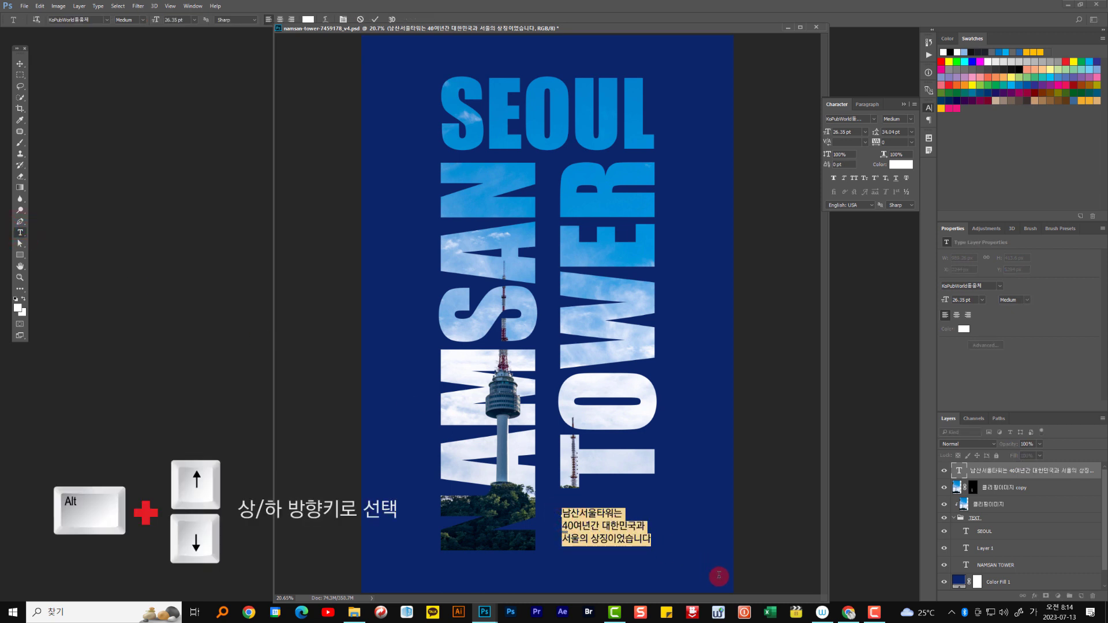
key("alt+Down")
key("alt+Down")
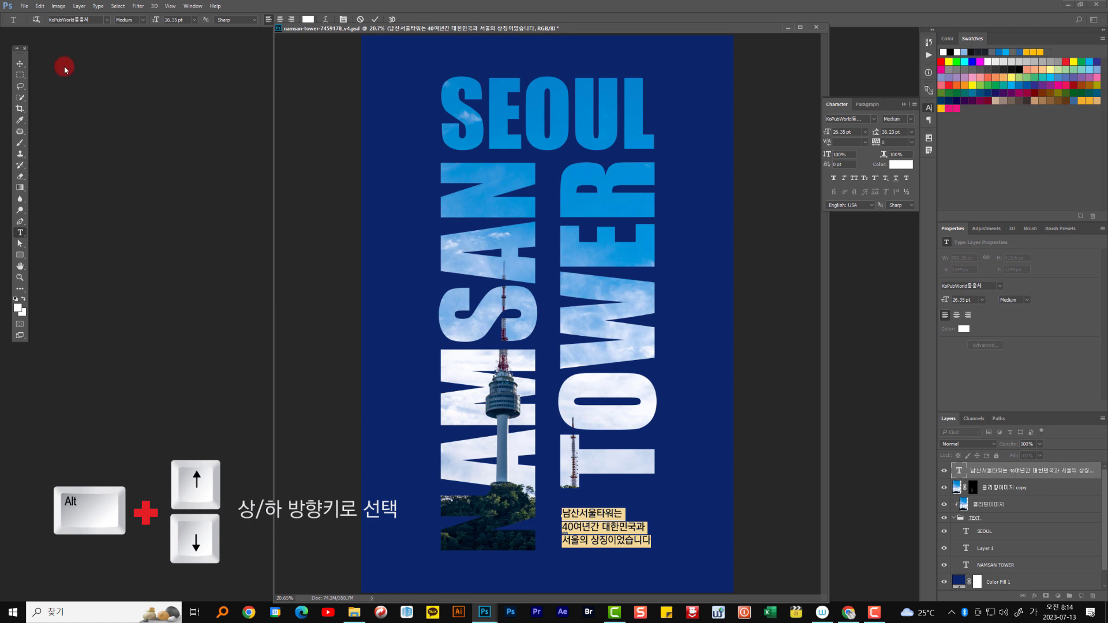
left_click(26, 68)
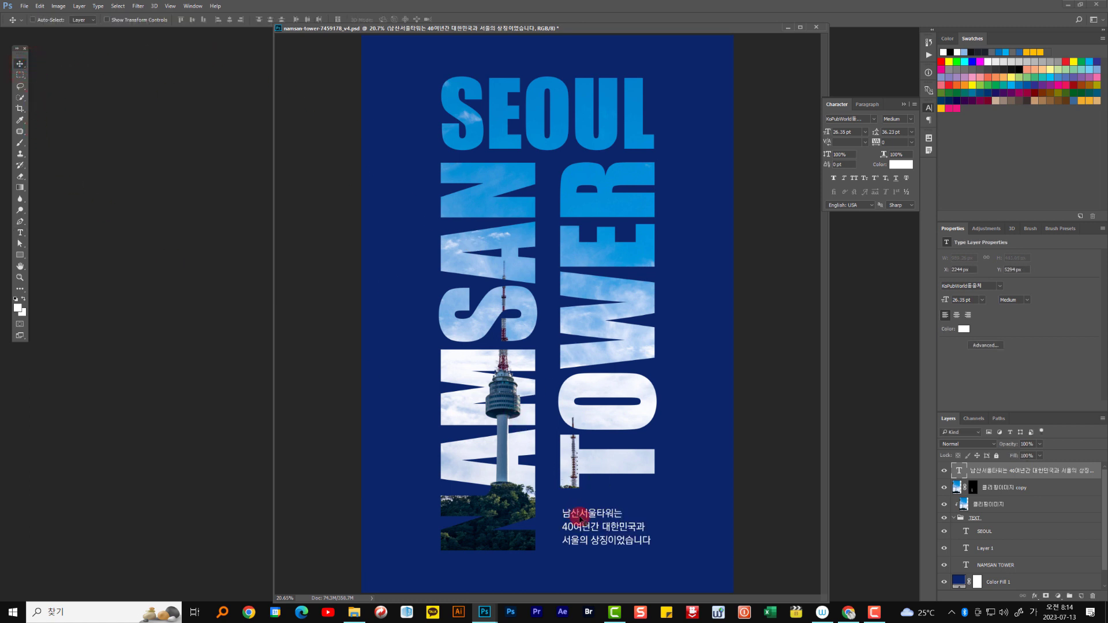
left_click_drag(579, 518, 580, 520)
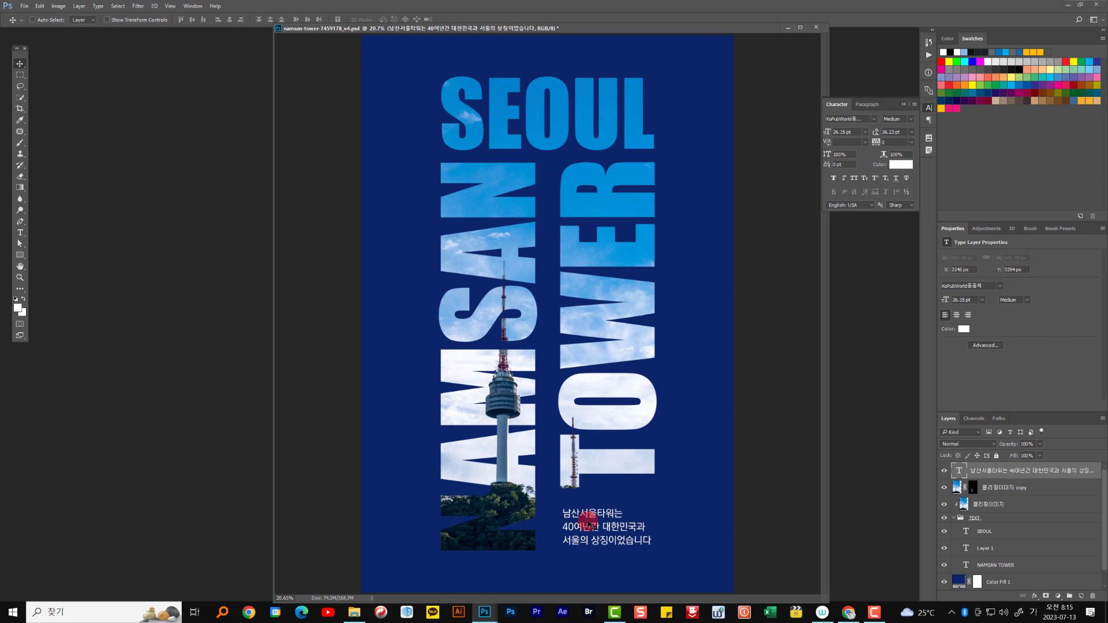
Step: Activate the Rectangle tool in Shape mode with a white fill
left_click(19, 257)
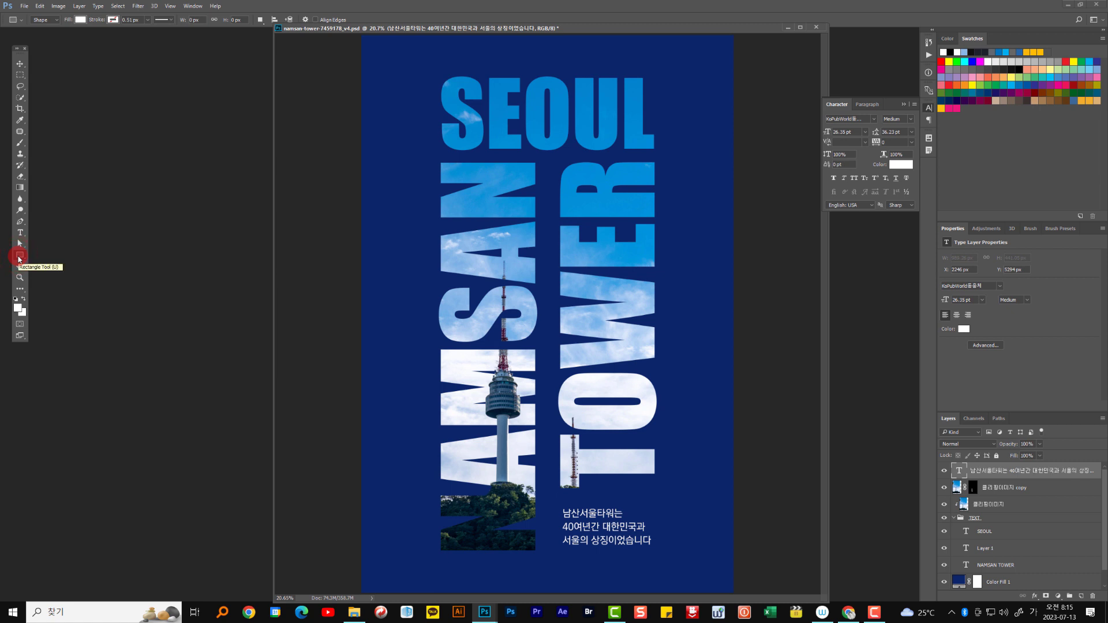
mouse_move(19, 257)
left_mouse_down()
mouse_move(48, 264)
mouse_move(59, 291)
mouse_move(23, 266)
mouse_move(20, 250)
left_mouse_up()
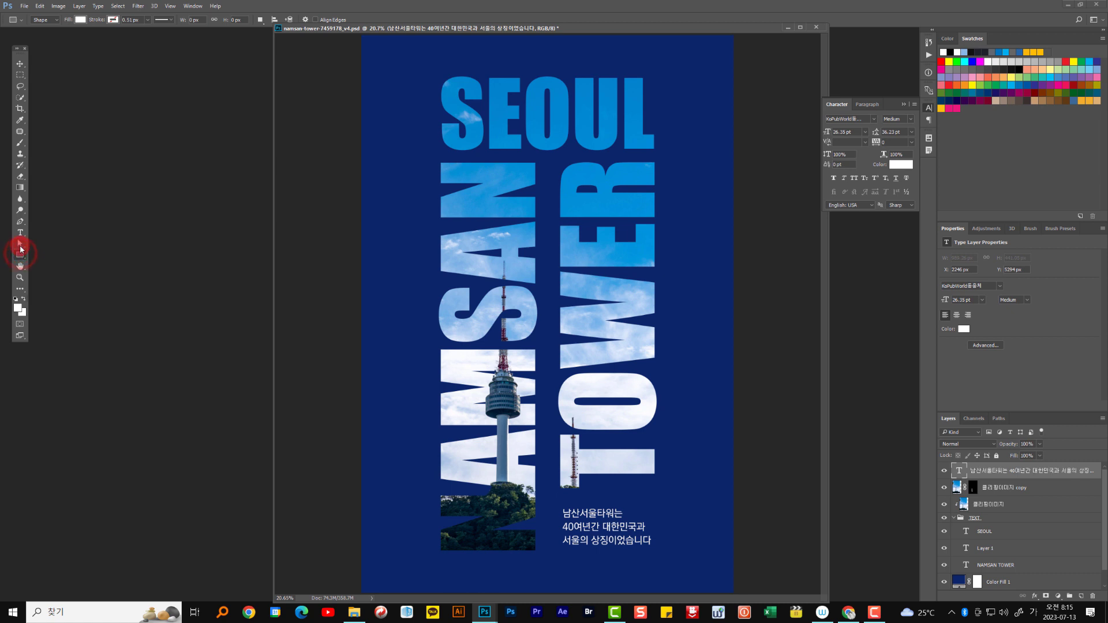